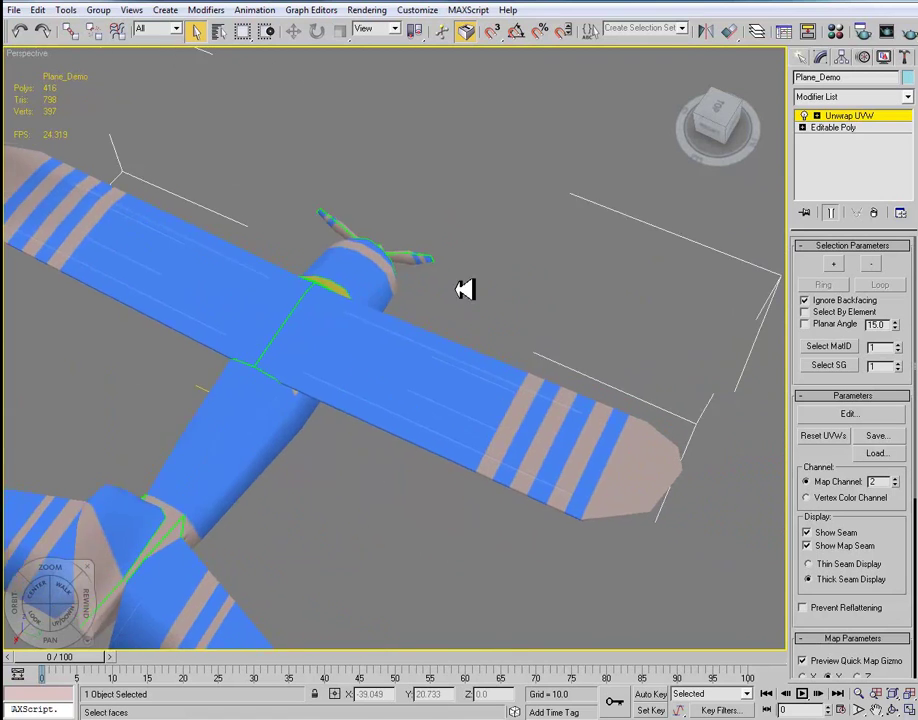
Render the plane from above the wing and from close behind the tail to inspect its texture
left_click(907, 34)
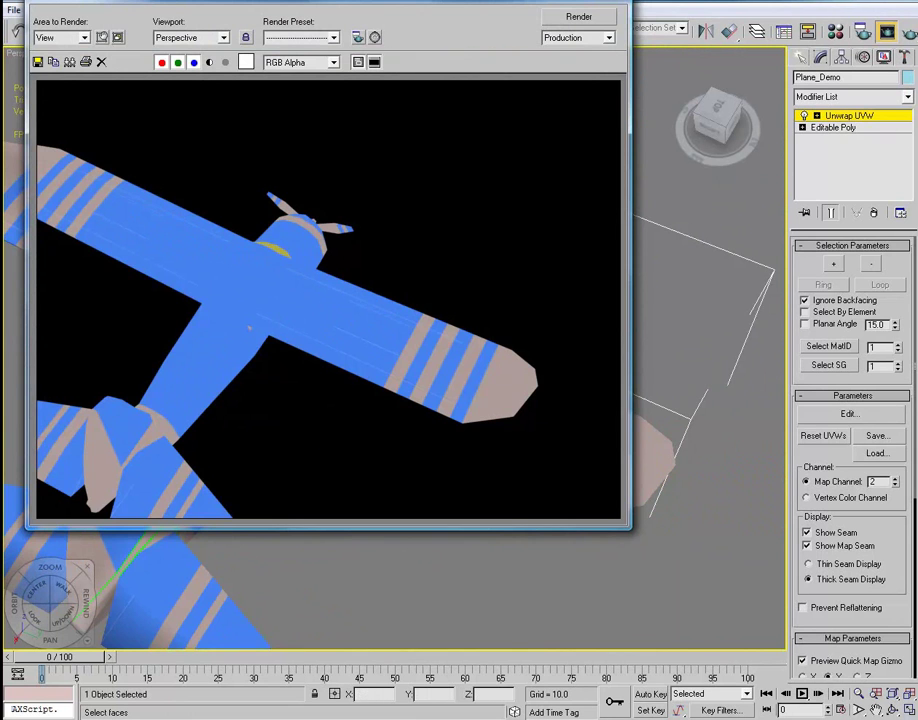
left_click(612, 2)
left_click_drag(254, 436, 322, 312)
left_click_drag(325, 401, 351, 382)
scroll(304, 383, "up", 3)
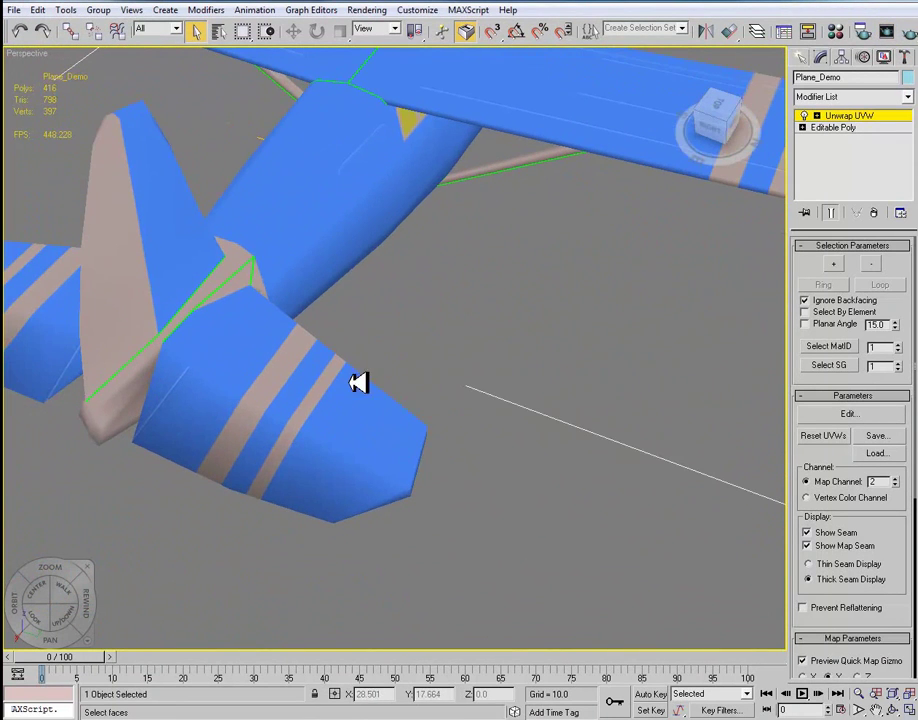
left_click(888, 31)
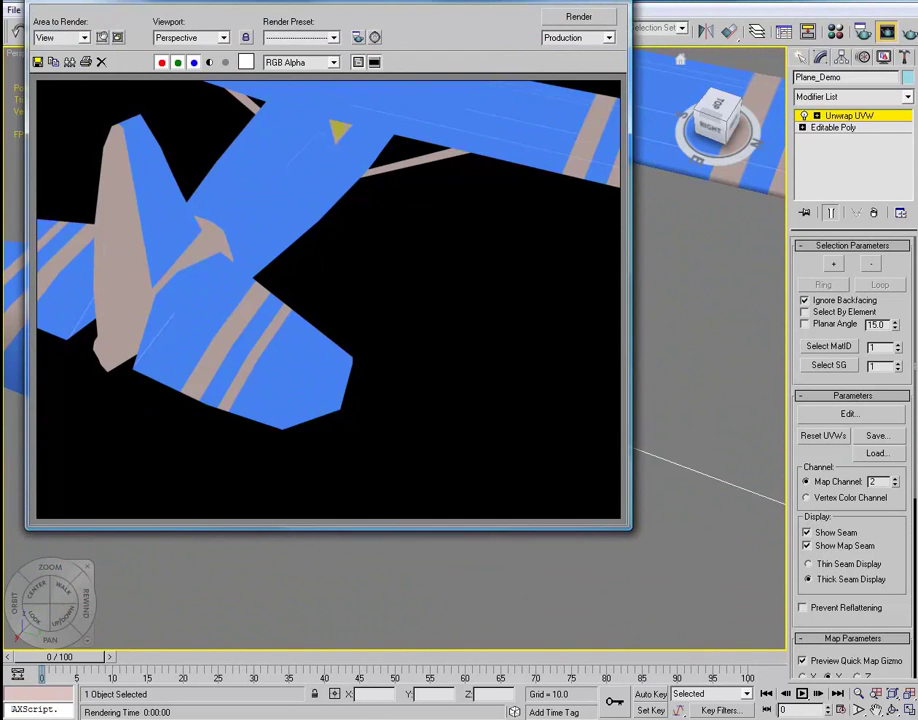
left_click(606, 2)
Render the whole plane from the propeller side to inspect its stripes, windows and panel lines
left_click_drag(540, 90, 471, 250)
scroll(455, 224, "down", 4)
scroll(477, 238, "up", 4)
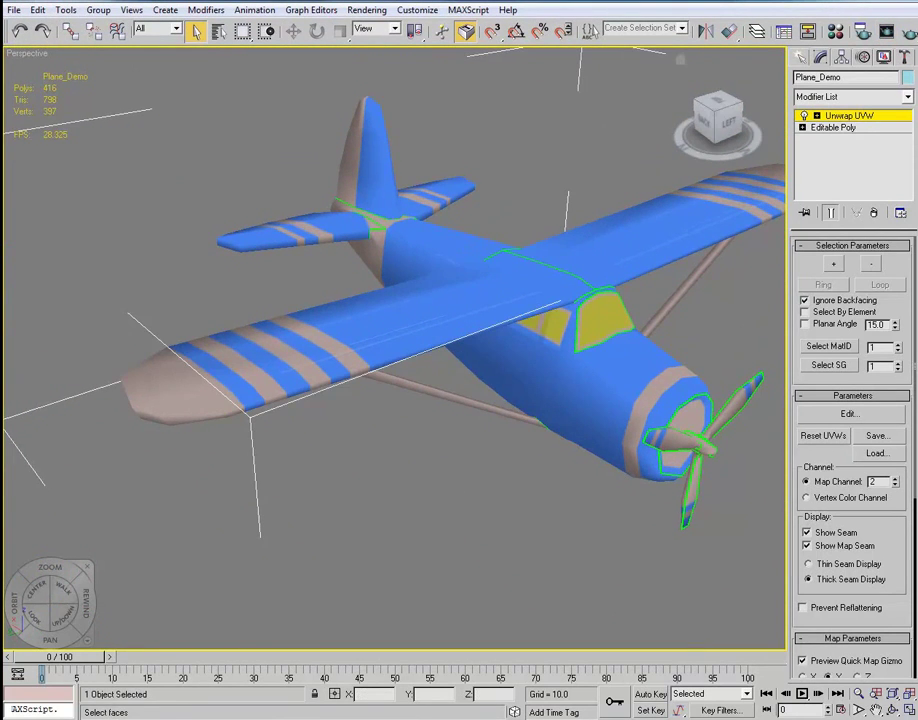
left_click(907, 32)
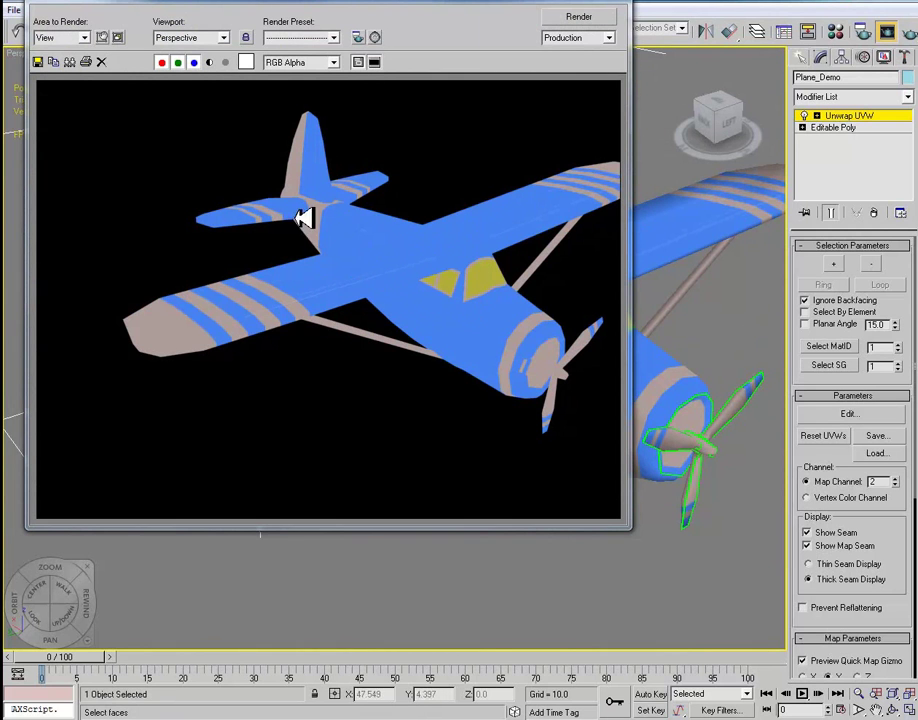
left_click(608, 2)
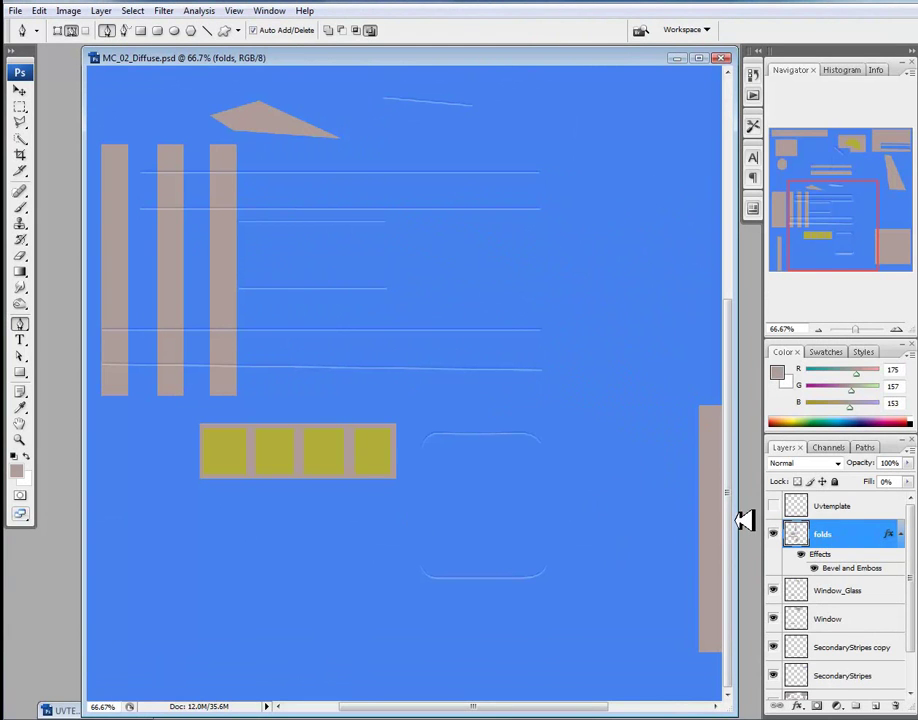
Switch to Photoshop and show the Uvtemplate layer in MC_02_Diffuse.psd, with the wing and fuselage side in view
key("ctrl+minus")
key("ctrl+minus")
left_click(773, 506)
key("ctrl+plus")
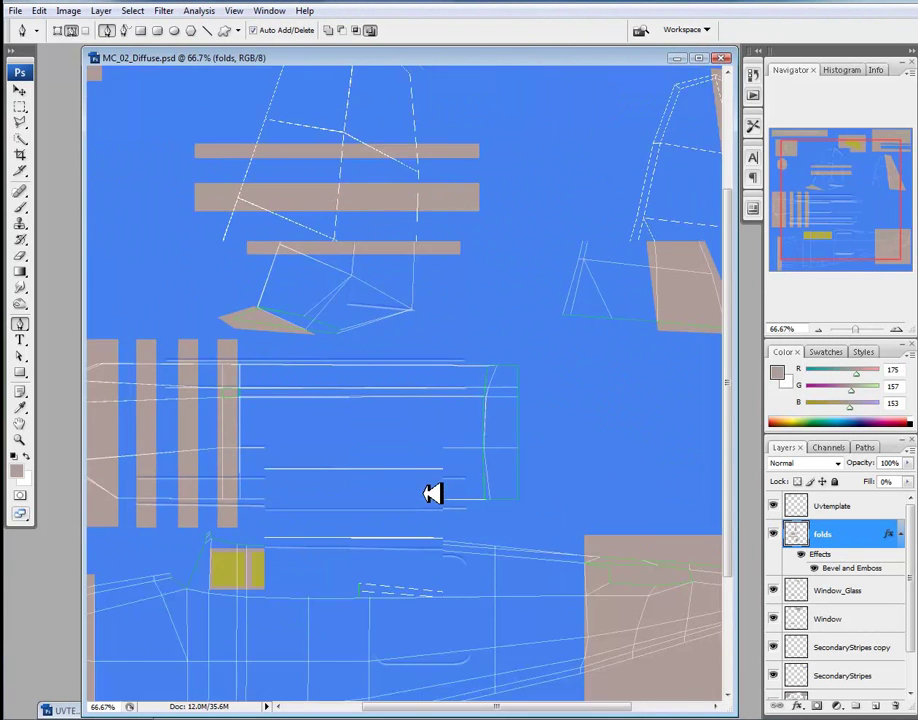
left_click_drag(308, 530, 488, 350)
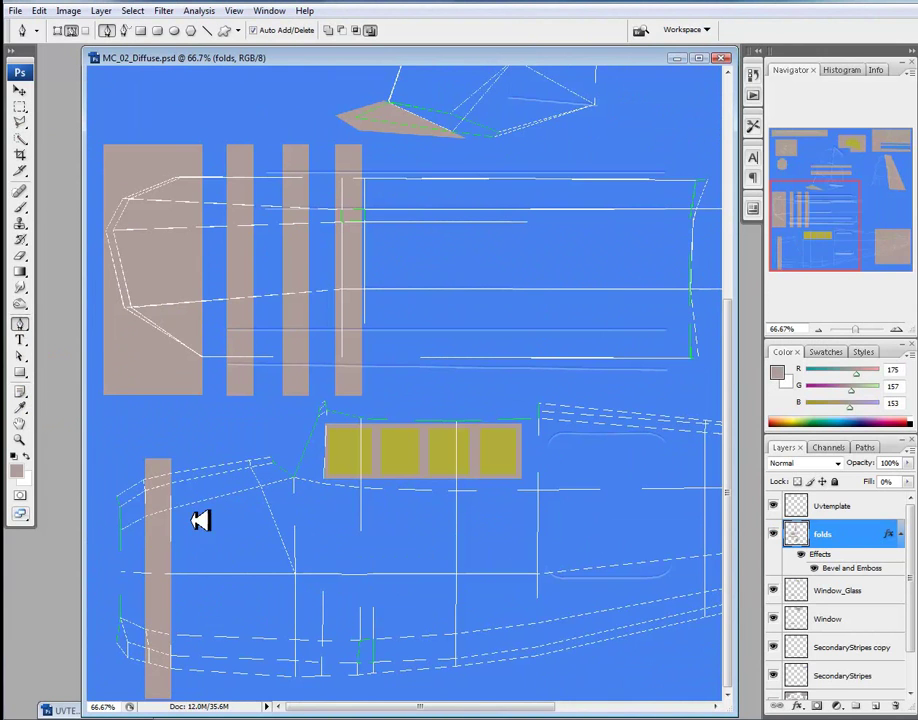
Draw a closed Pen path around the fuselage nose panel, from the front stripe back to the windscreen base
left_click(145, 474)
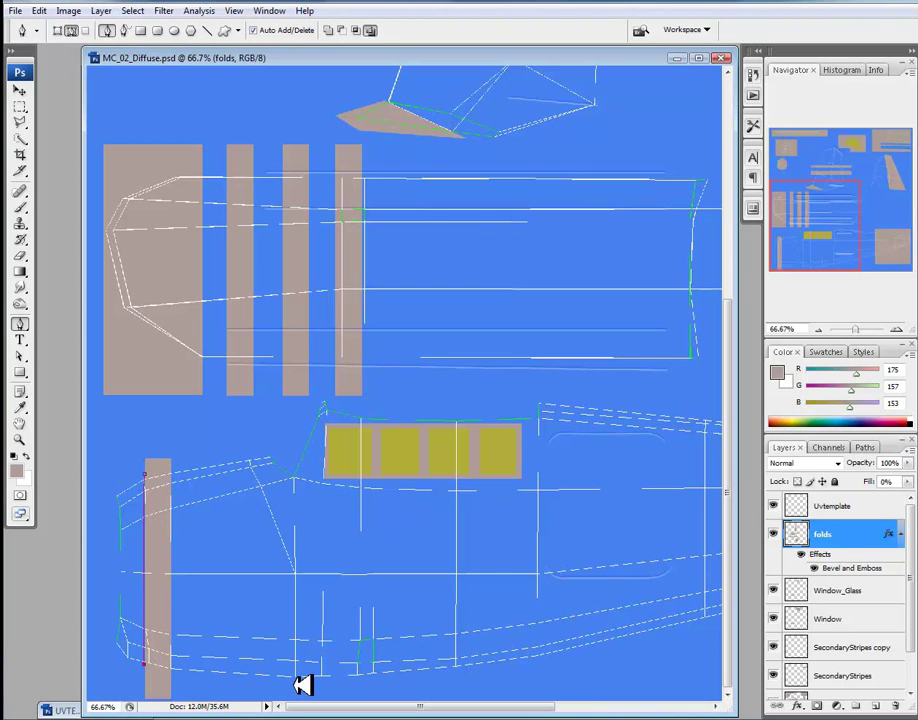
left_click(296, 685)
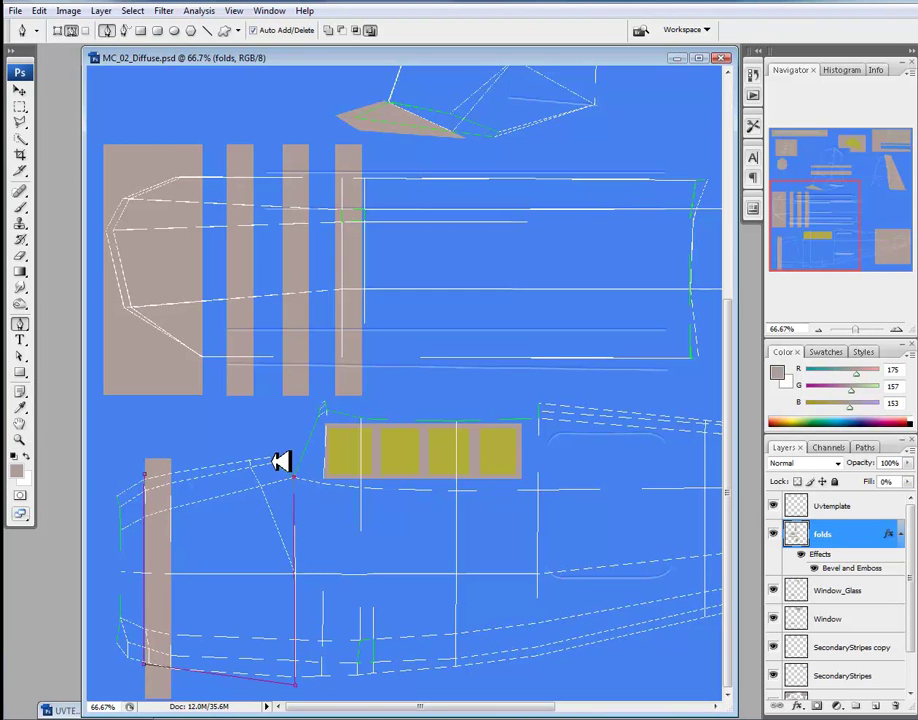
left_click(271, 456)
Fill the nose panel path with the foreground color at 100% opacity on the folds layer
right_click(190, 498)
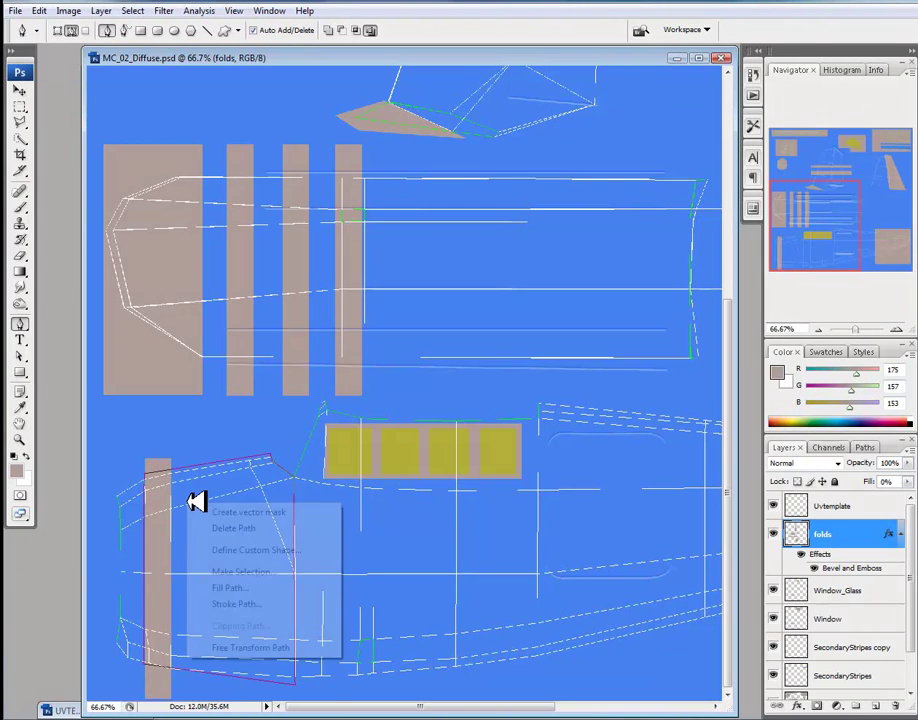
left_click(246, 586)
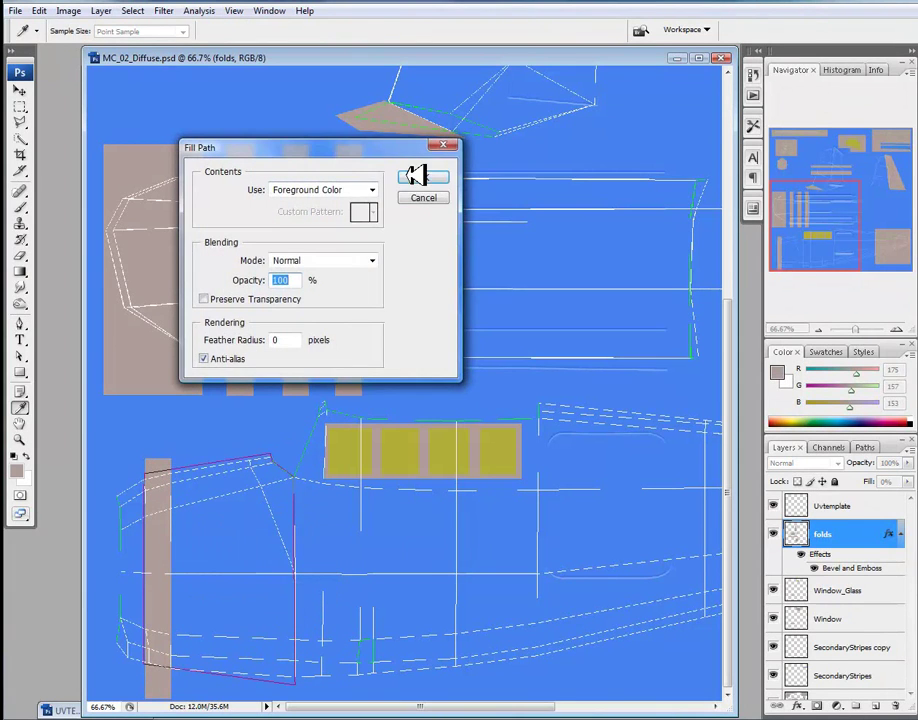
left_click(414, 176)
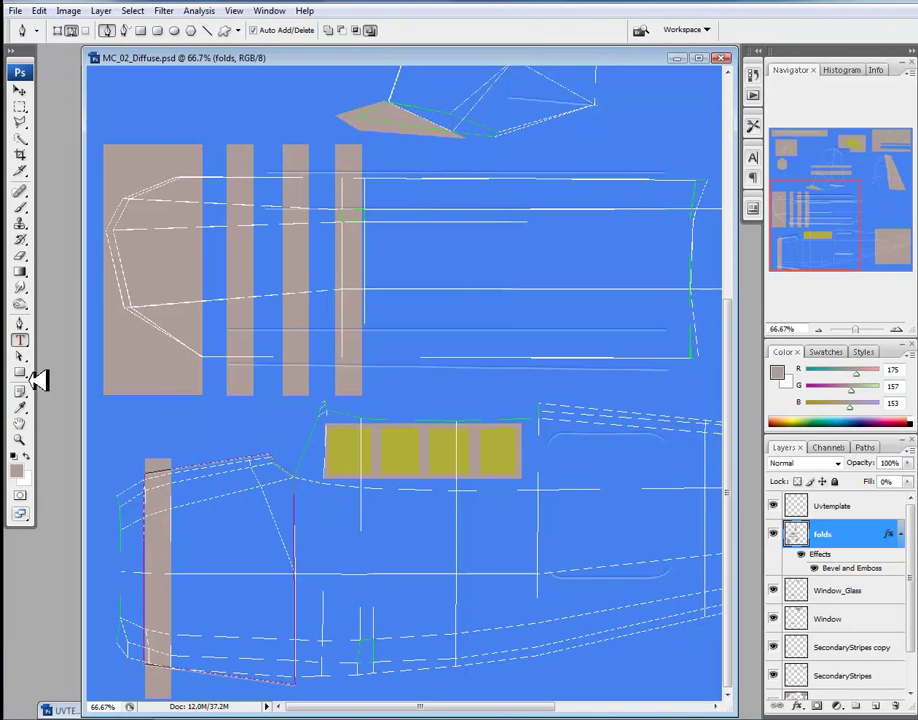
Undo the nose panel fill and shift the path's lower front anchor point slightly down
left_click(27, 354)
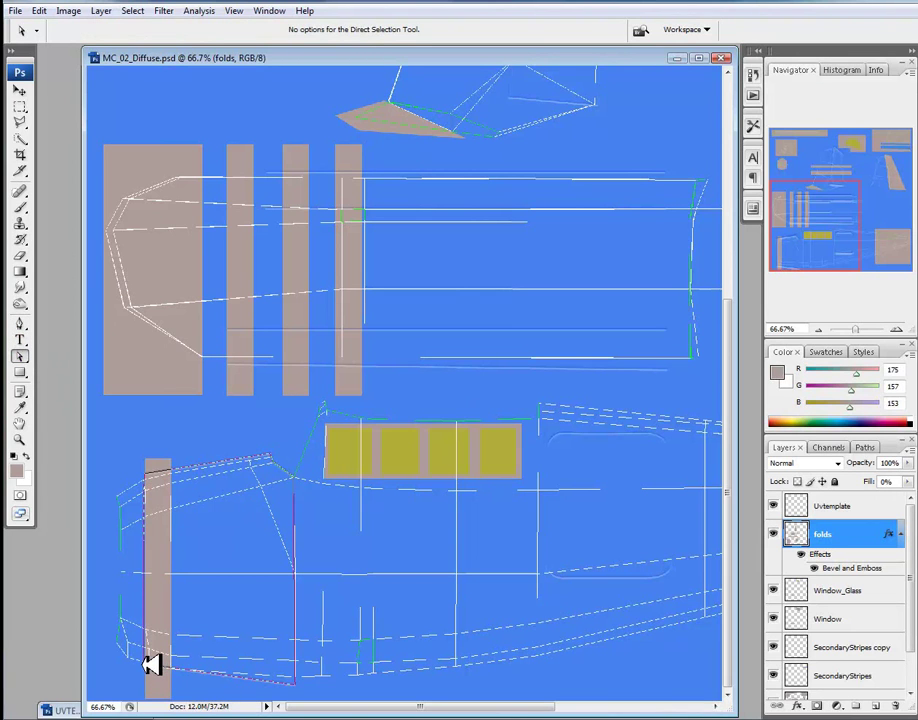
left_click_drag(155, 665, 155, 670)
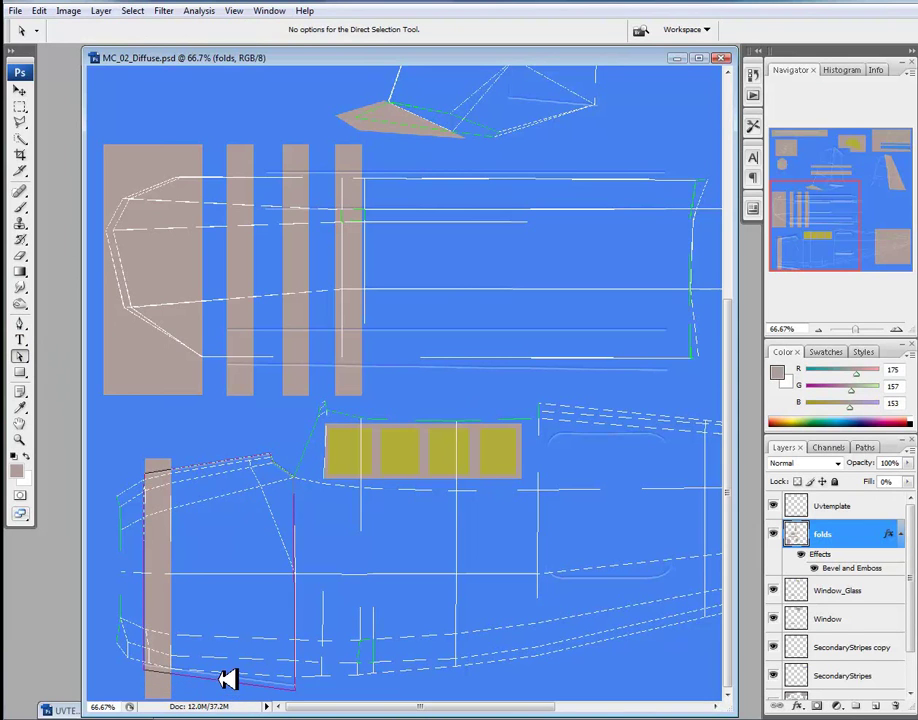
key("ctrl+alt+z")
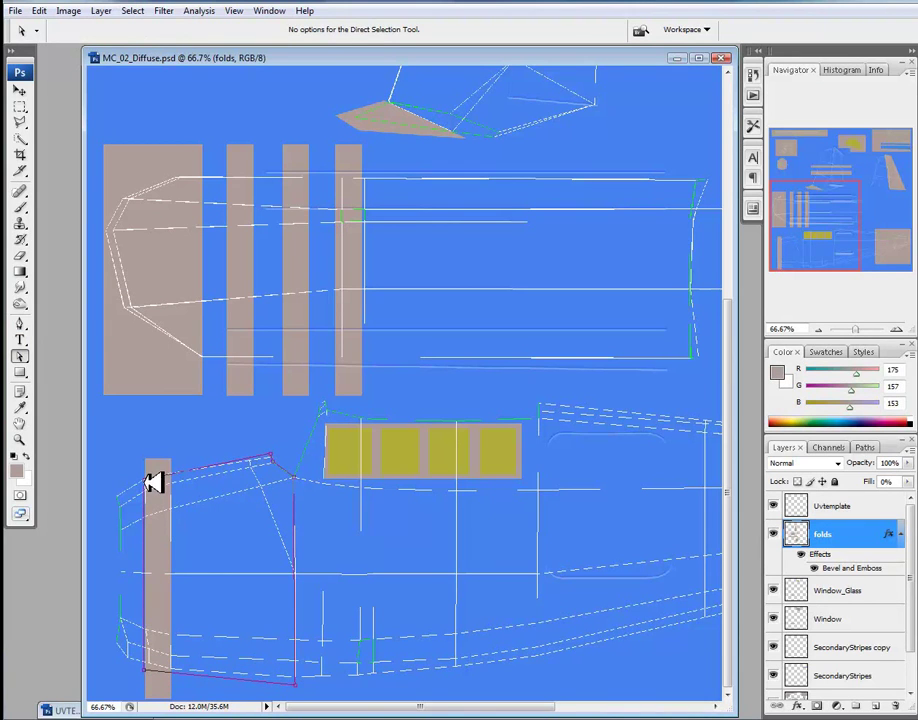
Fill the adjusted nose panel path with the foreground color at 100% opacity, and delete the path
right_click(202, 518)
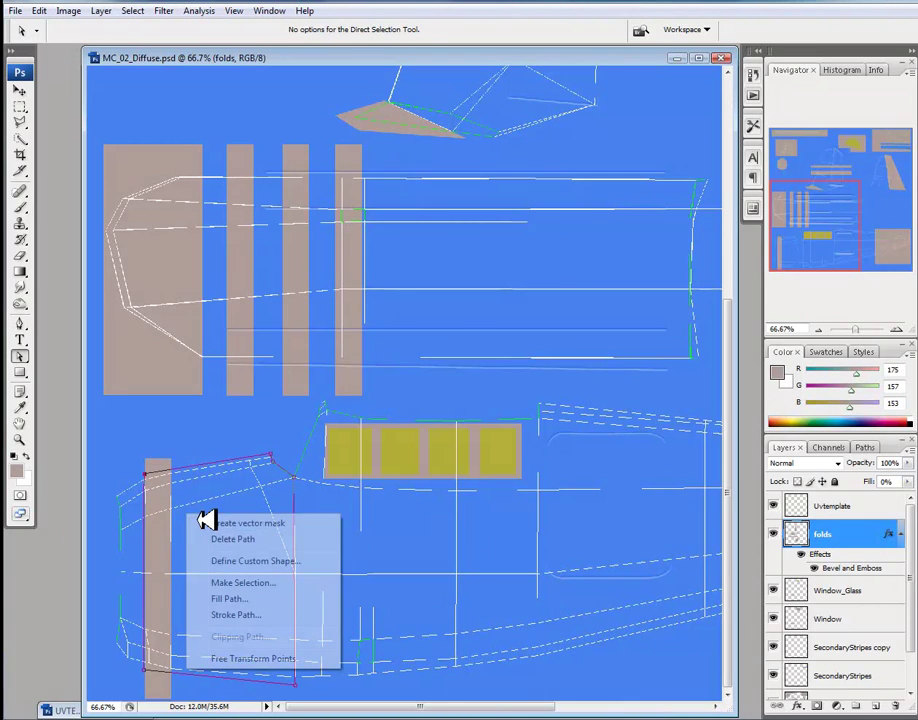
left_click(236, 598)
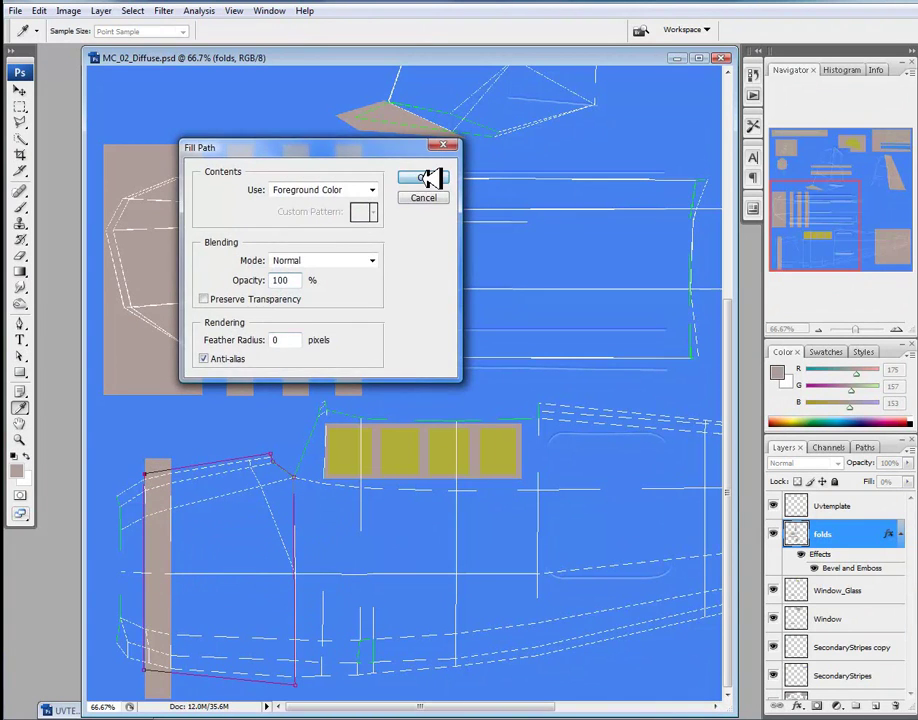
left_click(428, 178)
key("a")
right_click(242, 511)
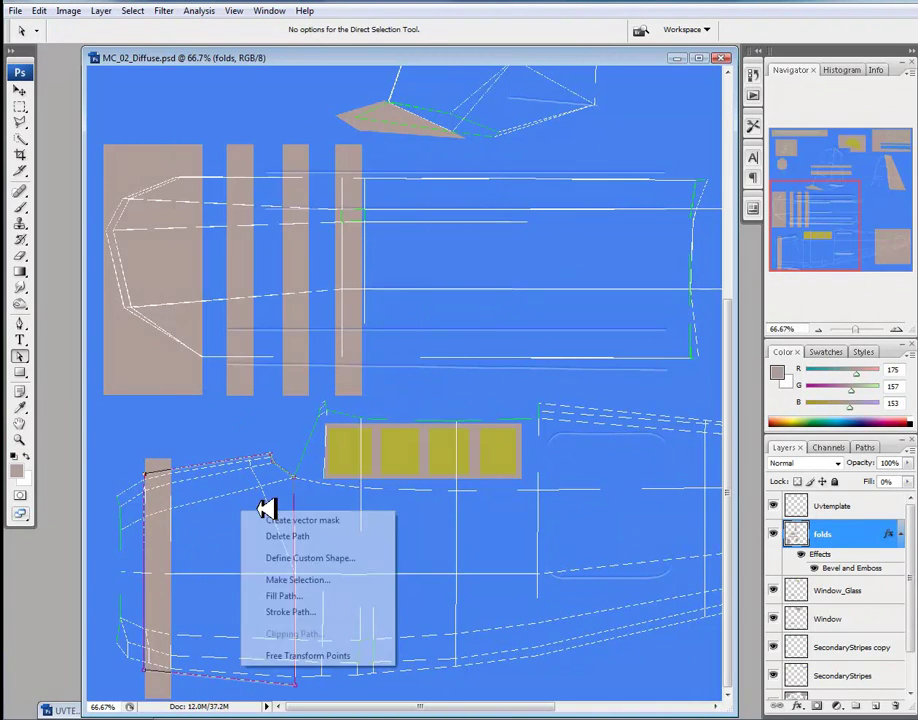
left_click(295, 536)
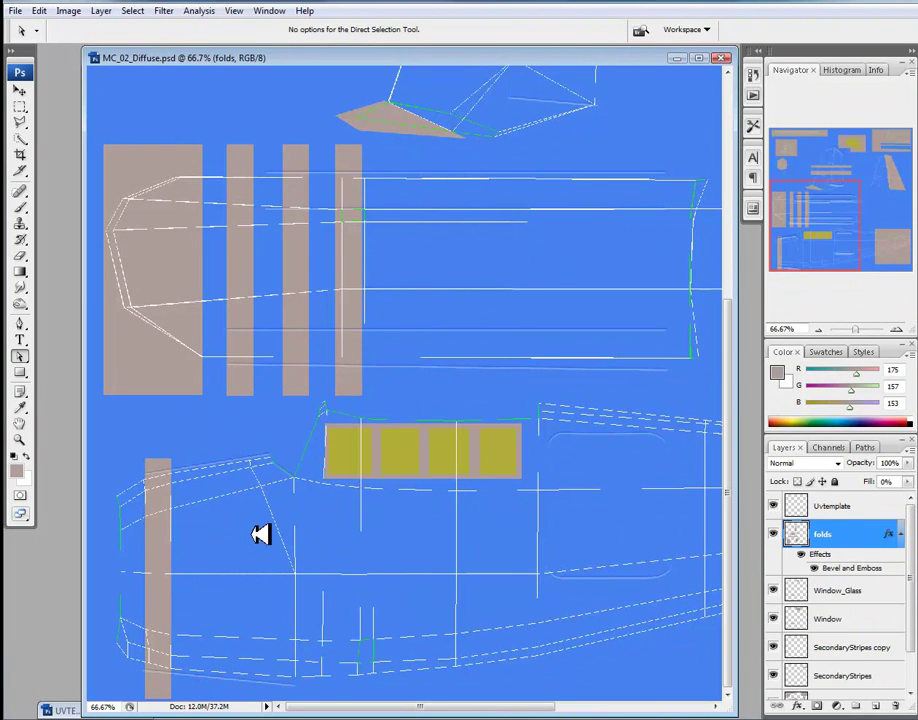
Hide the Uvtemplate layer and set the folds layer's Bevel and Emboss shading angle to 60°
left_click(776, 506)
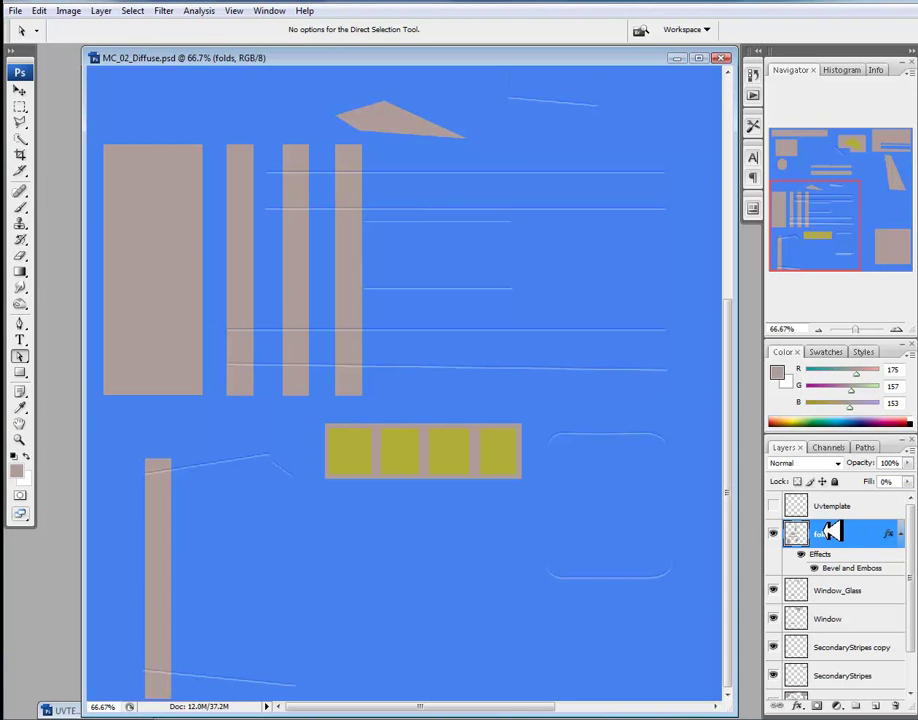
double_click(895, 533)
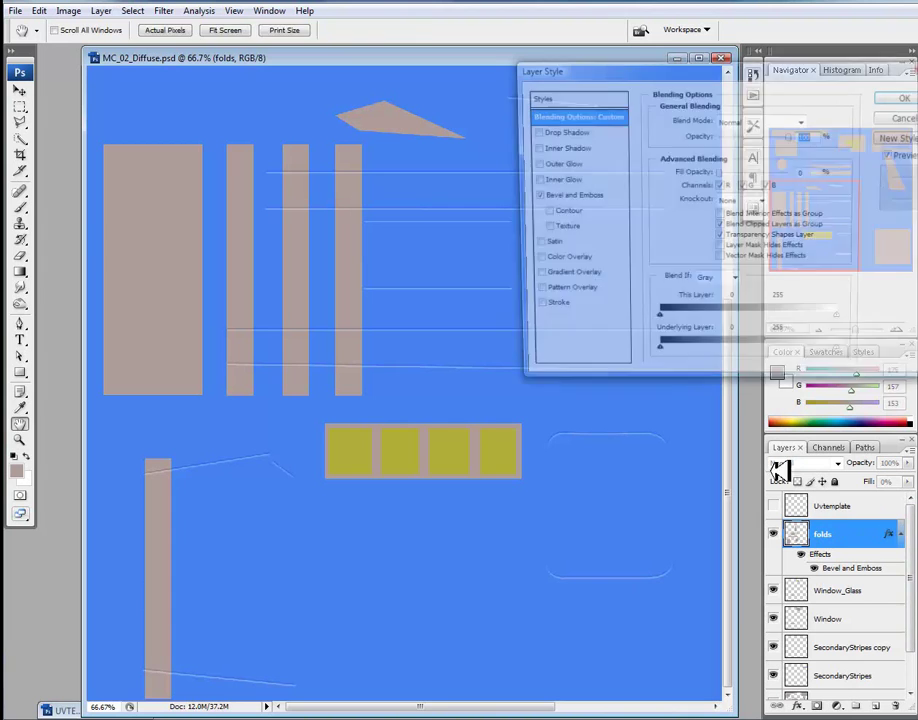
left_click(608, 197)
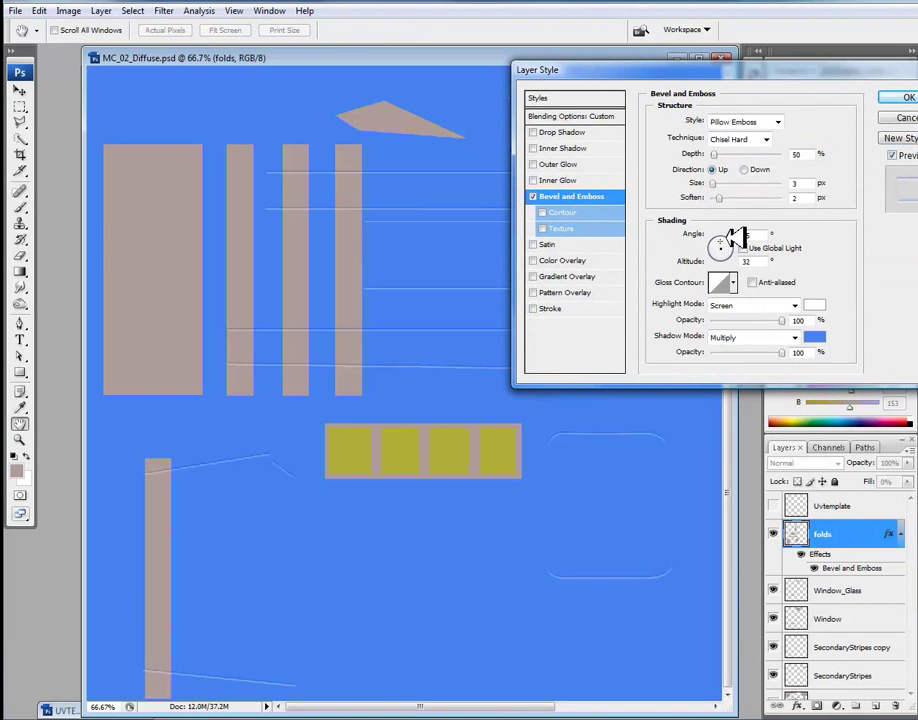
left_click_drag(762, 234, 686, 229)
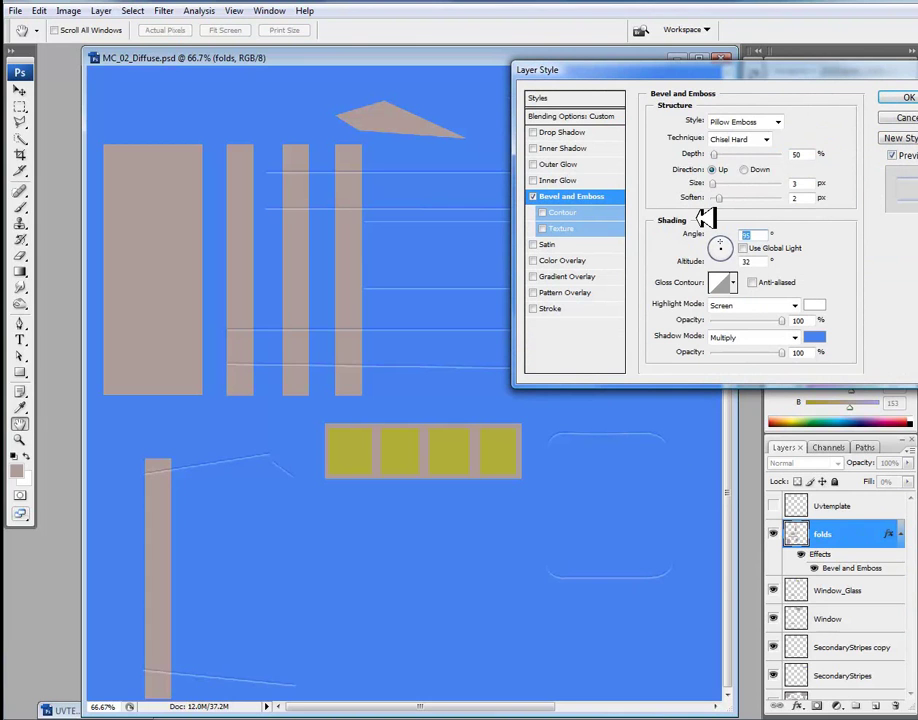
type("60")
key("Tab")
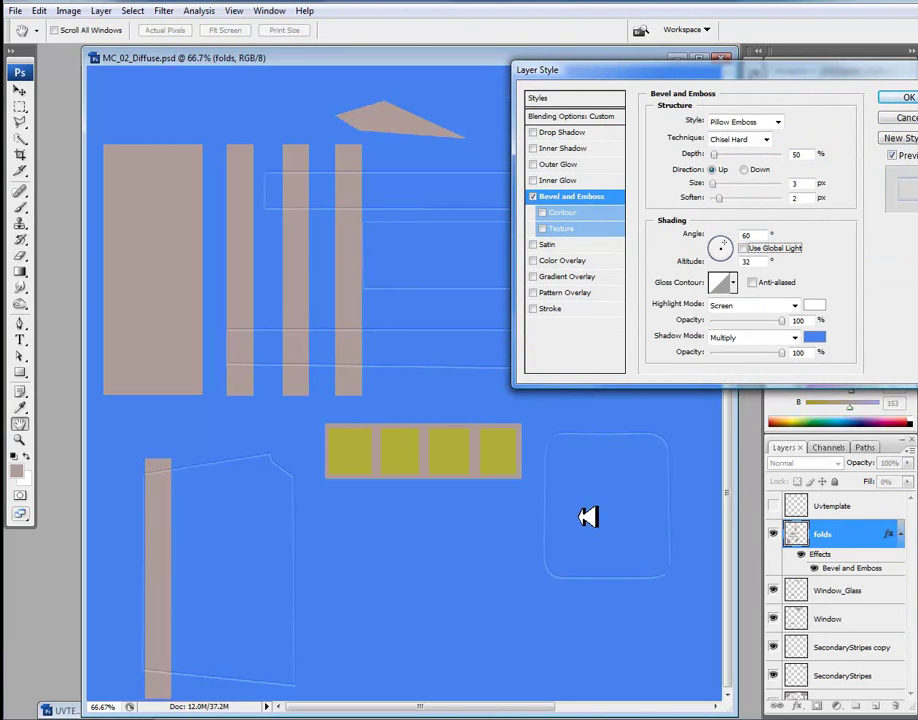
left_click_drag(742, 76, 757, 442)
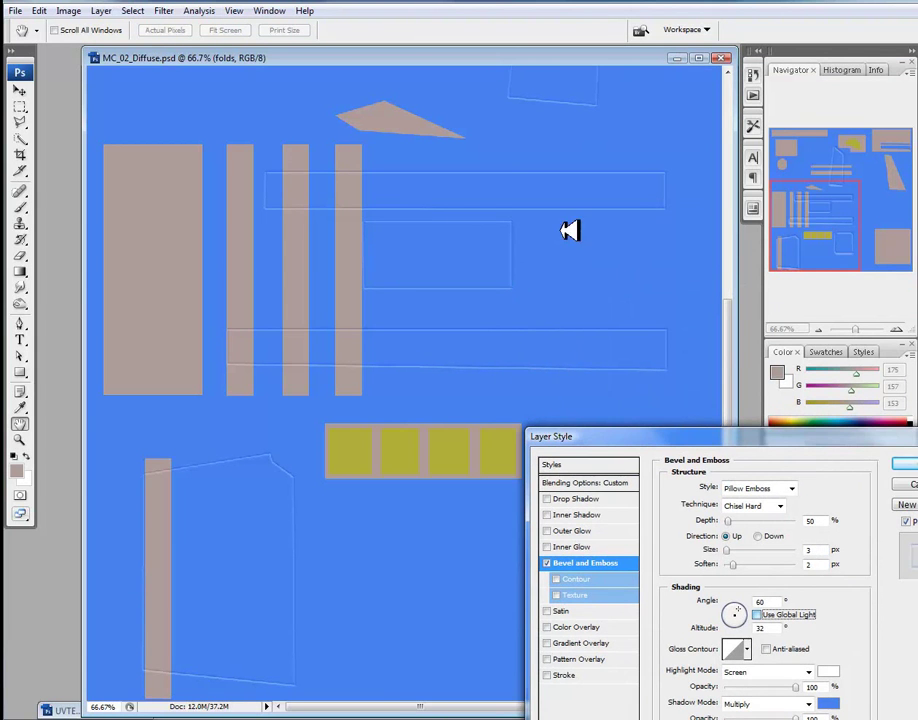
left_click(903, 464)
key("a")
left_click_drag(539, 203, 613, 311)
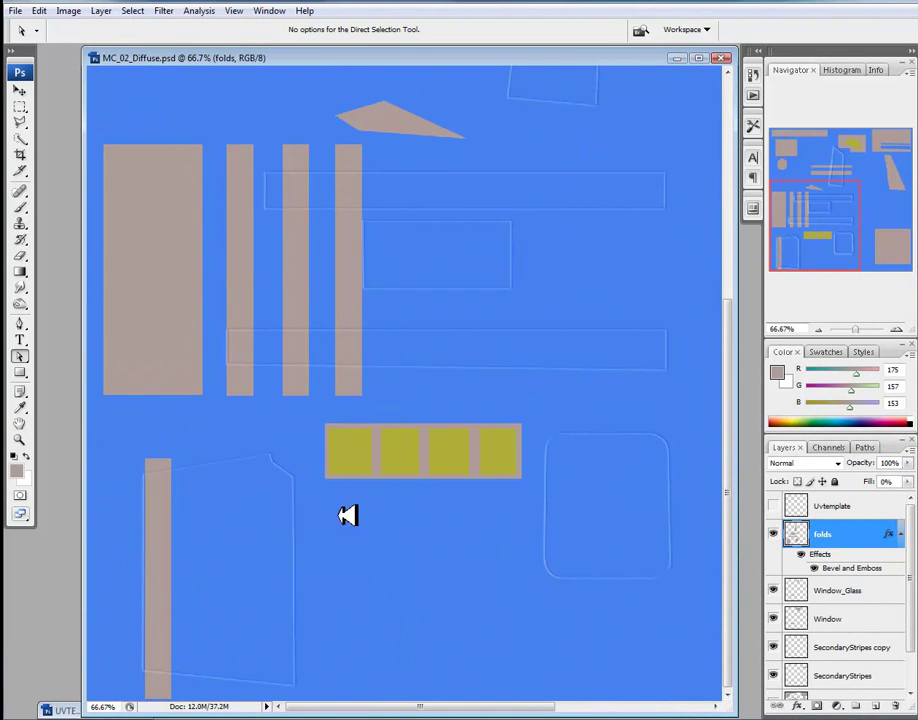
With the Uvtemplate layer shown, create three narrow vertical vent lines behind the nose stripe using filled rectangular selections on the folds layer
left_click(22, 106)
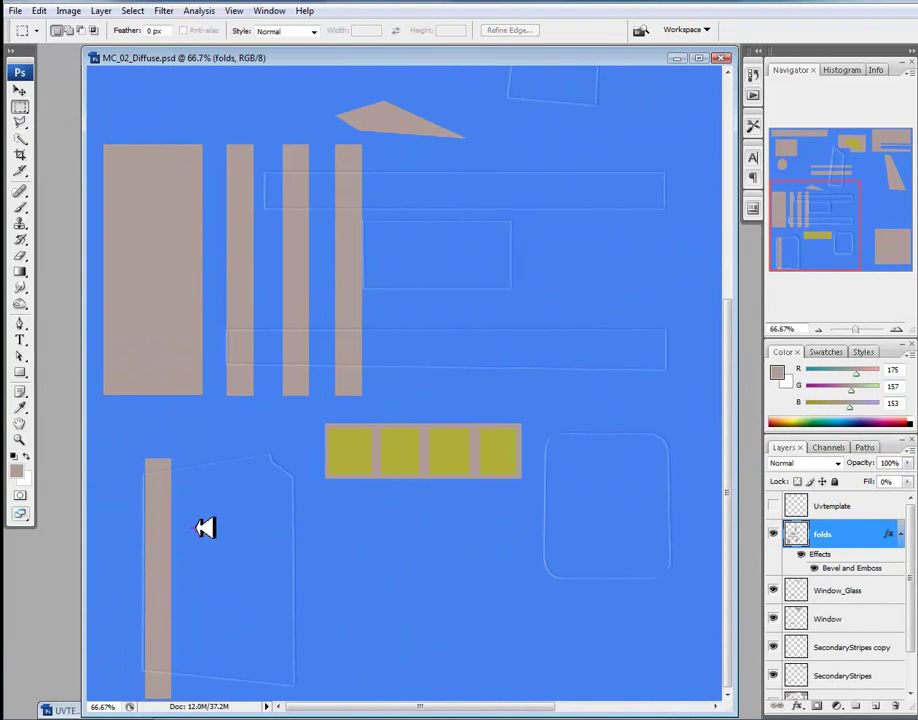
left_click(776, 505)
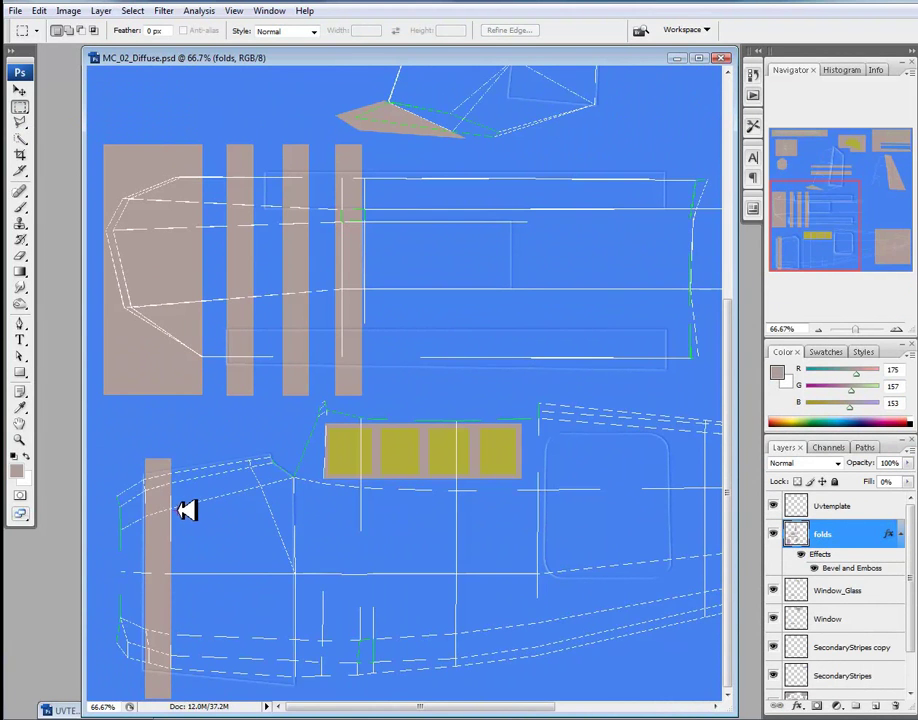
left_click_drag(181, 499, 274, 548)
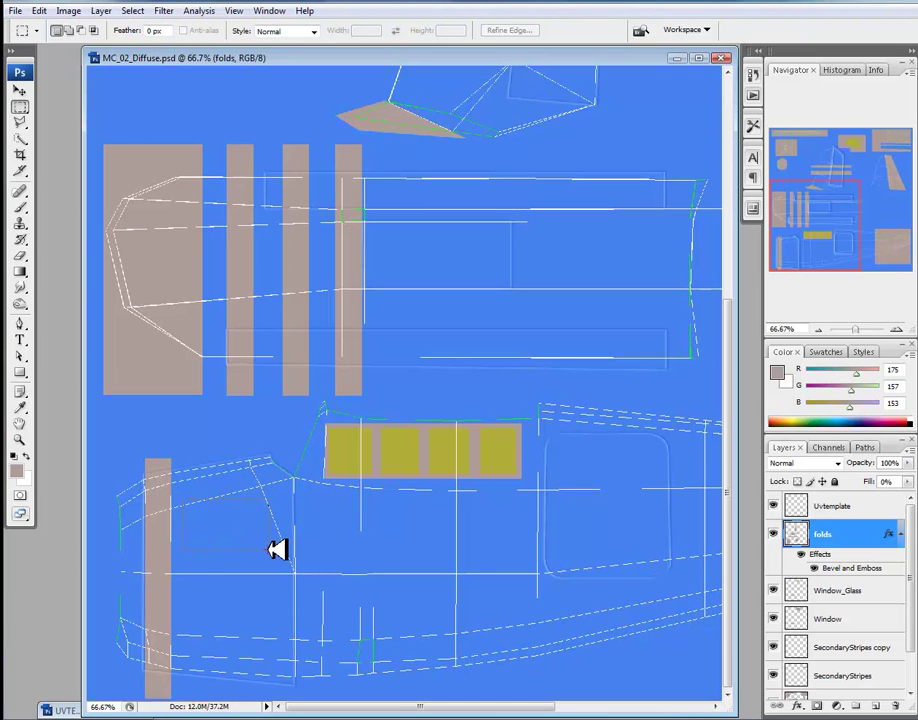
left_click_drag(268, 550, 266, 547)
left_click(211, 573)
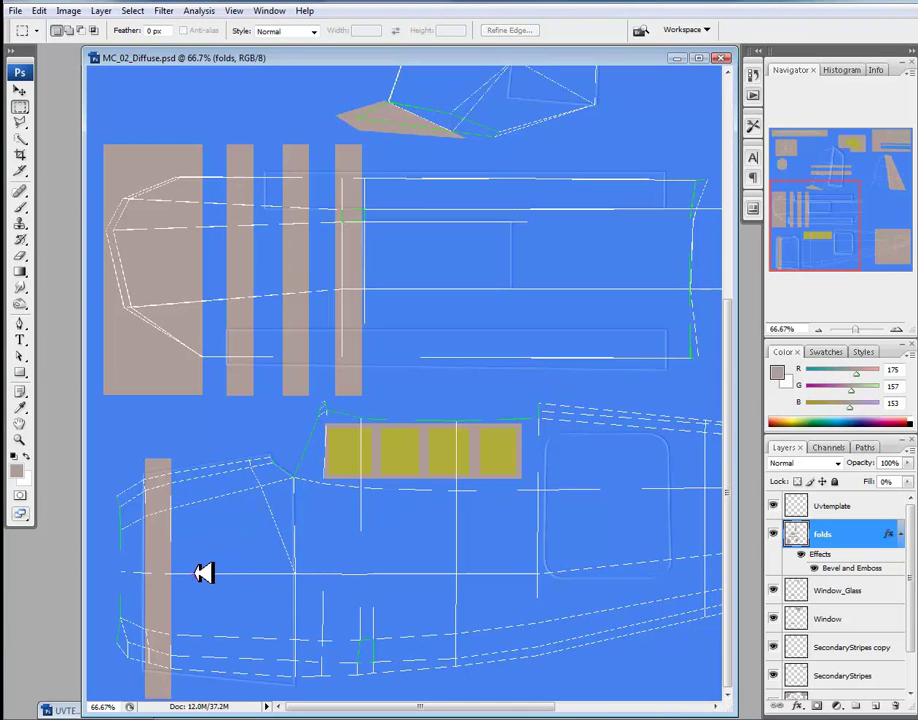
left_click_drag(187, 557, 209, 587)
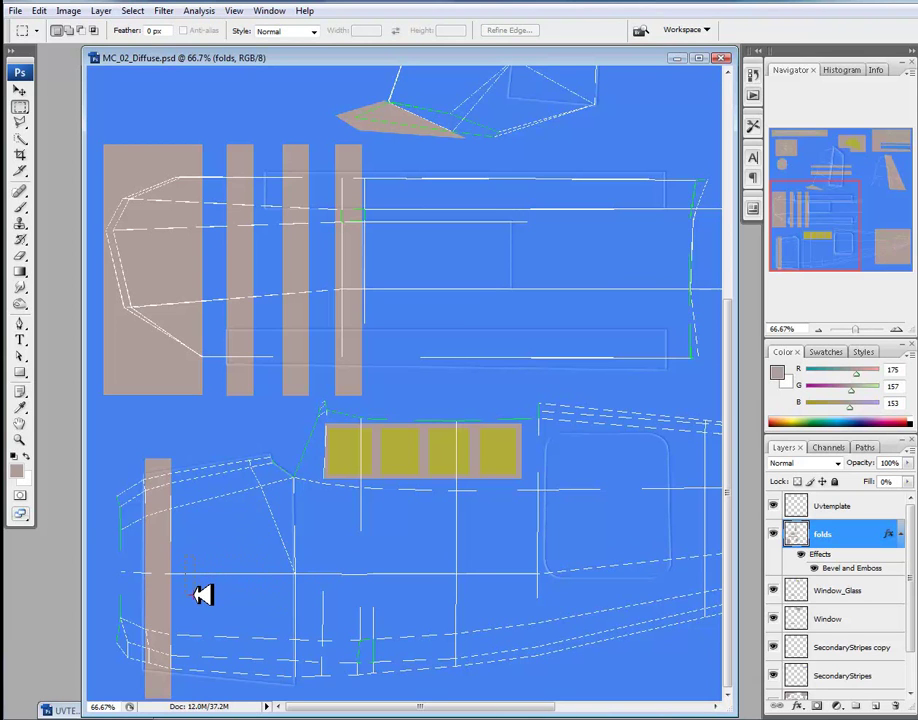
left_click_drag(196, 596, 196, 596)
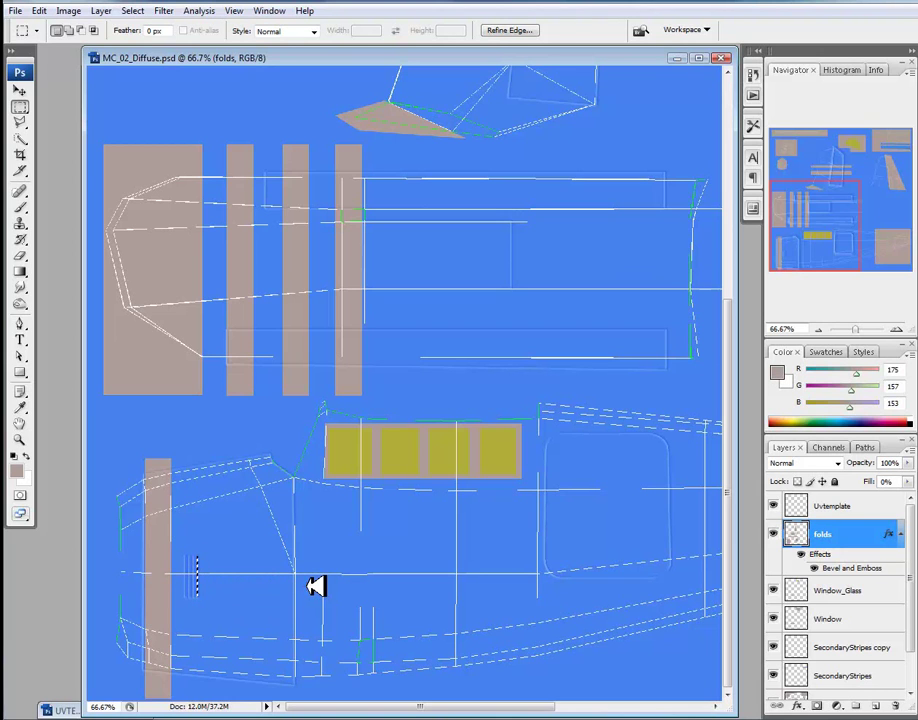
key("ctrl+d")
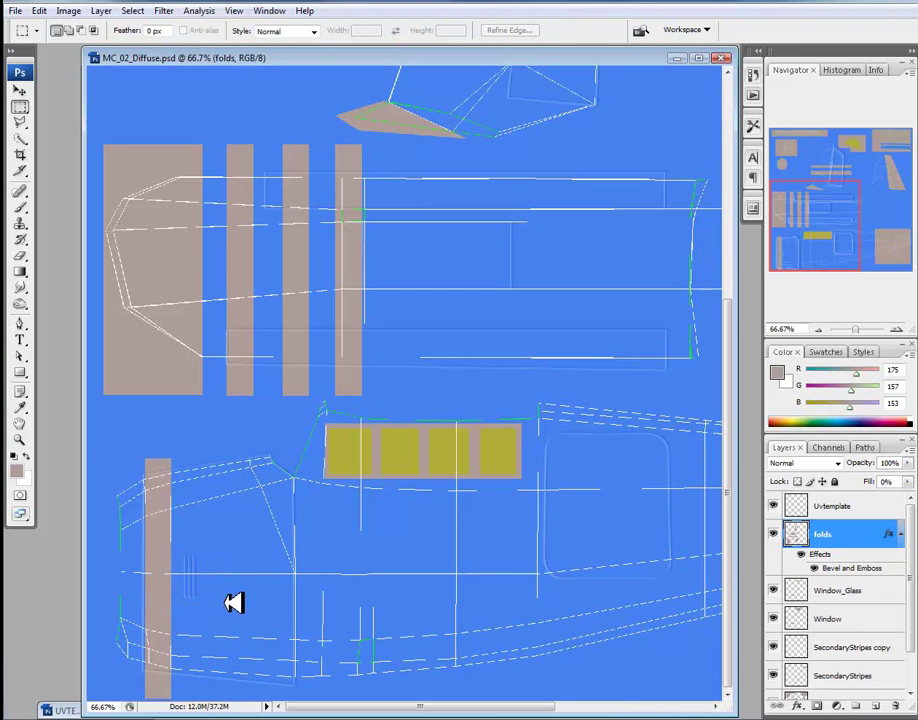
Frame the nose vent lines by converting the rectangular selection around them into a border and filling it on the folds layer
left_click(133, 10)
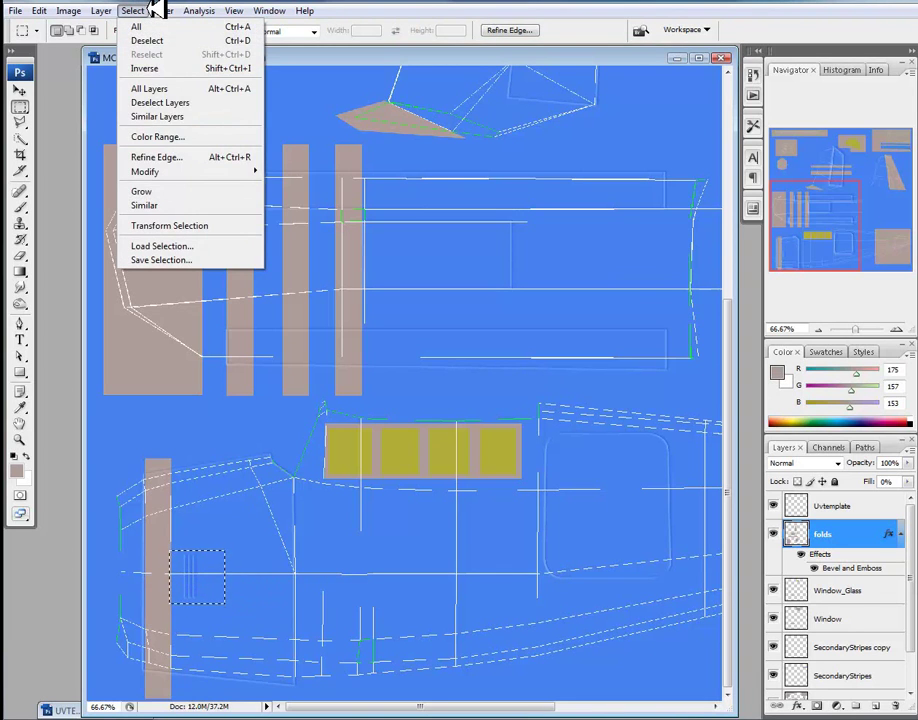
mouse_move(205, 173)
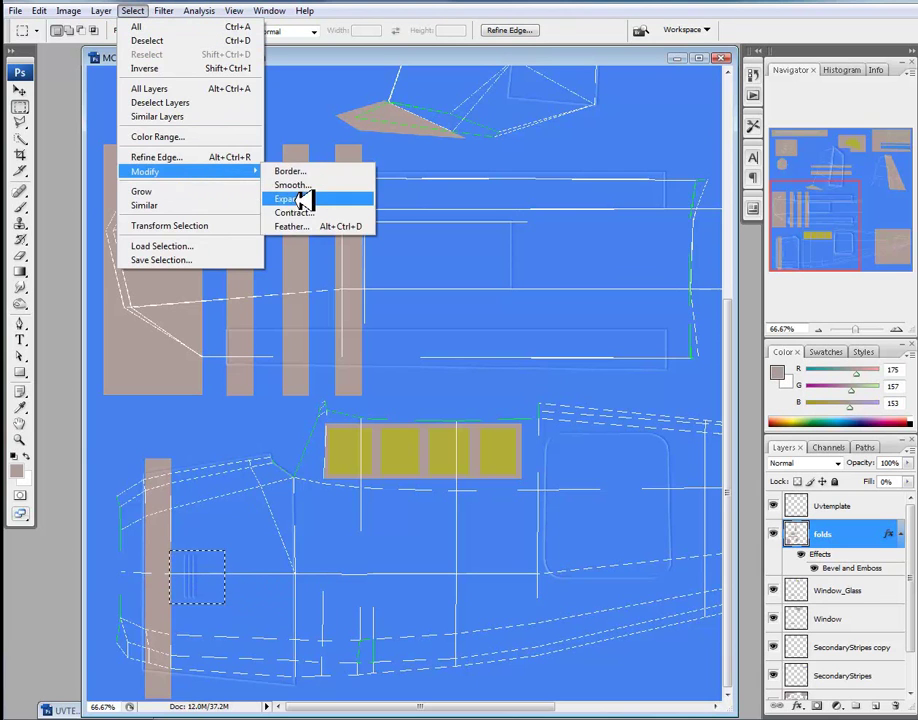
left_click(300, 171)
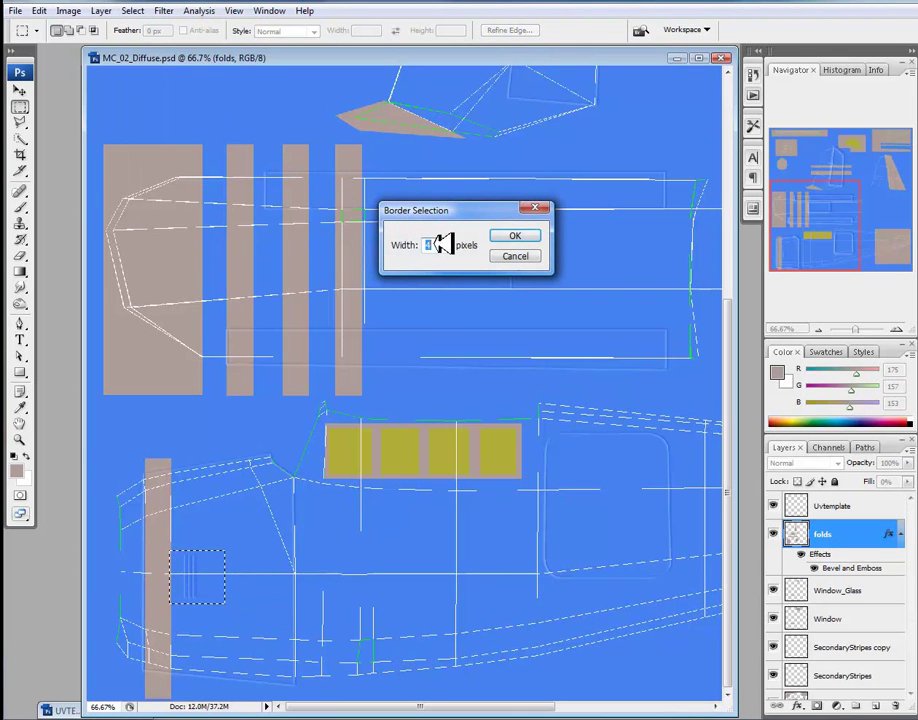
left_click(517, 234)
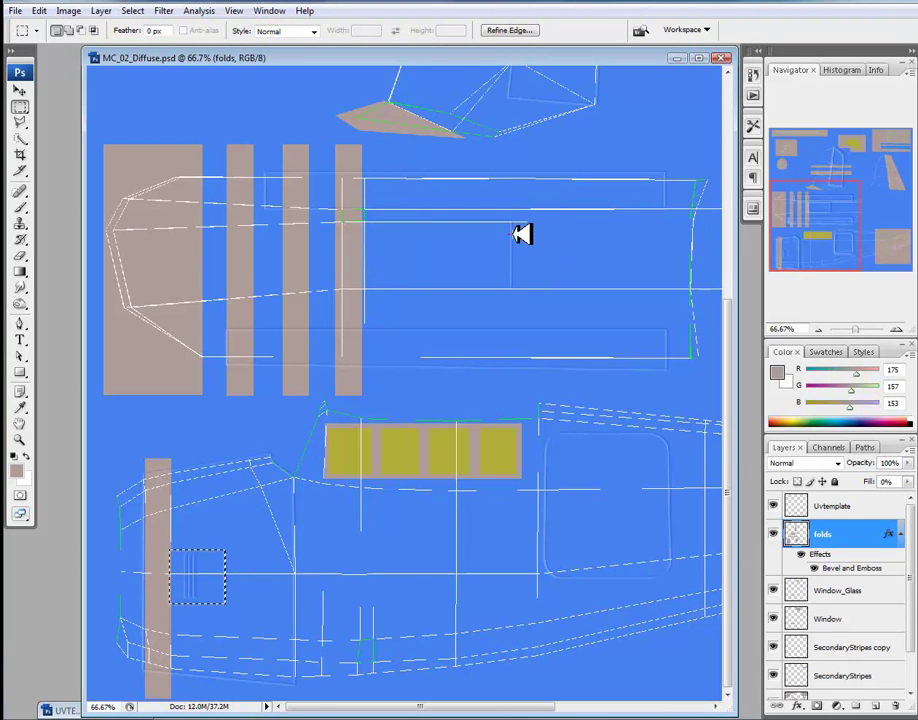
Hide the Uvtemplate layer and save the diffuse texture
left_click(773, 506)
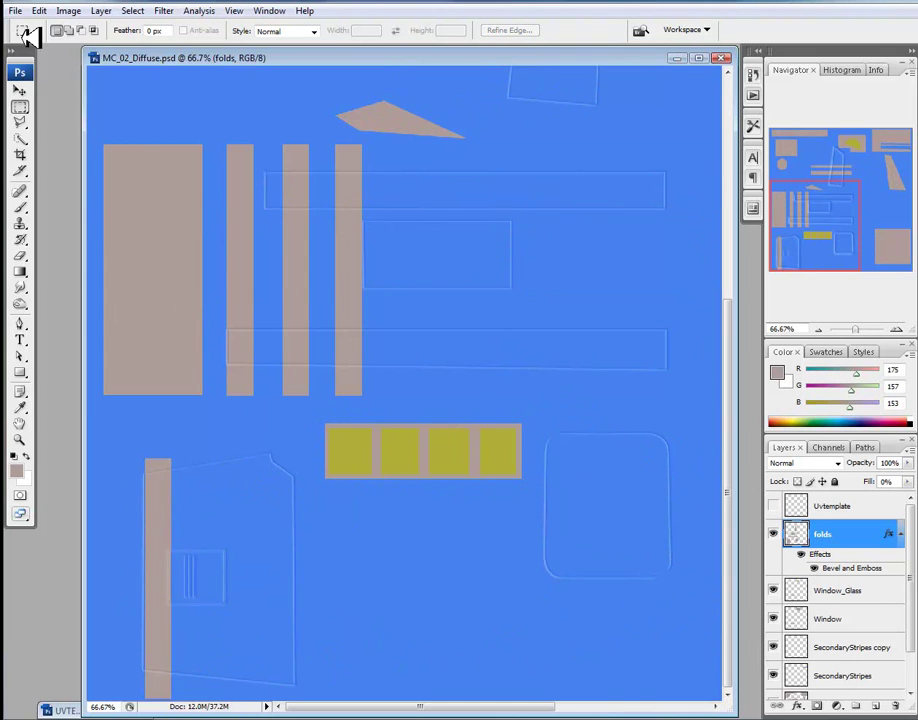
left_click(16, 11)
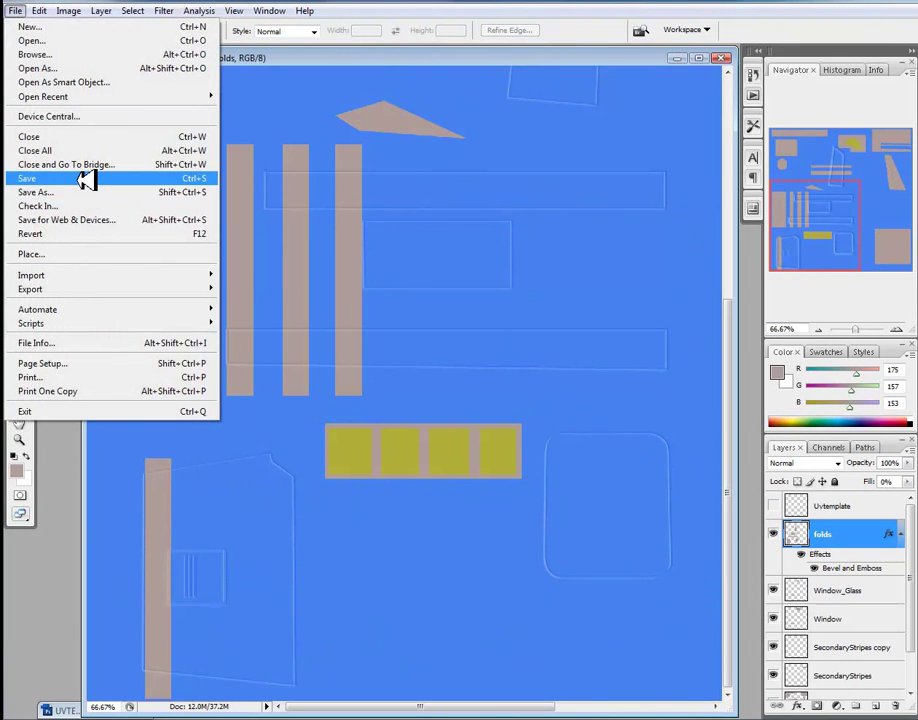
left_click(90, 178)
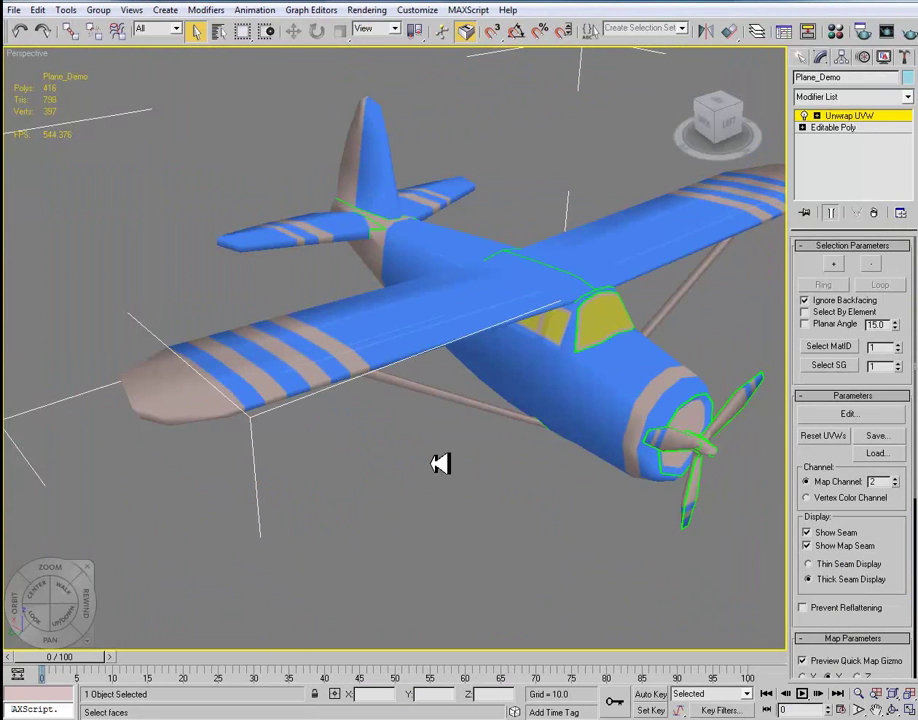
Switch to 3ds Max and render the plane's side view plus a close-up of the vent panel behind the nose stripe
left_click_drag(631, 416, 656, 404)
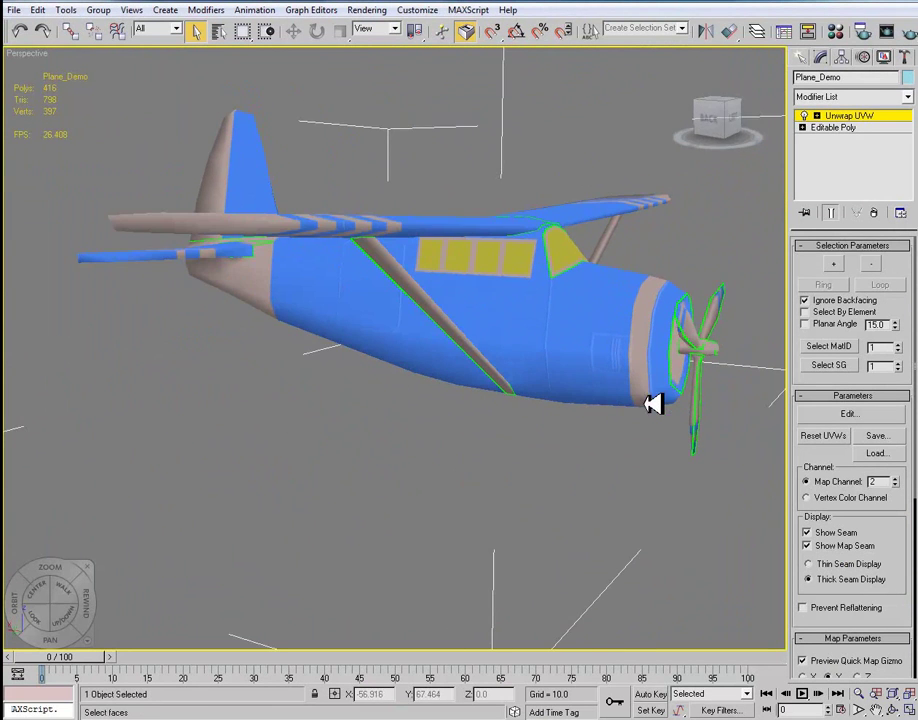
key("shift+q")
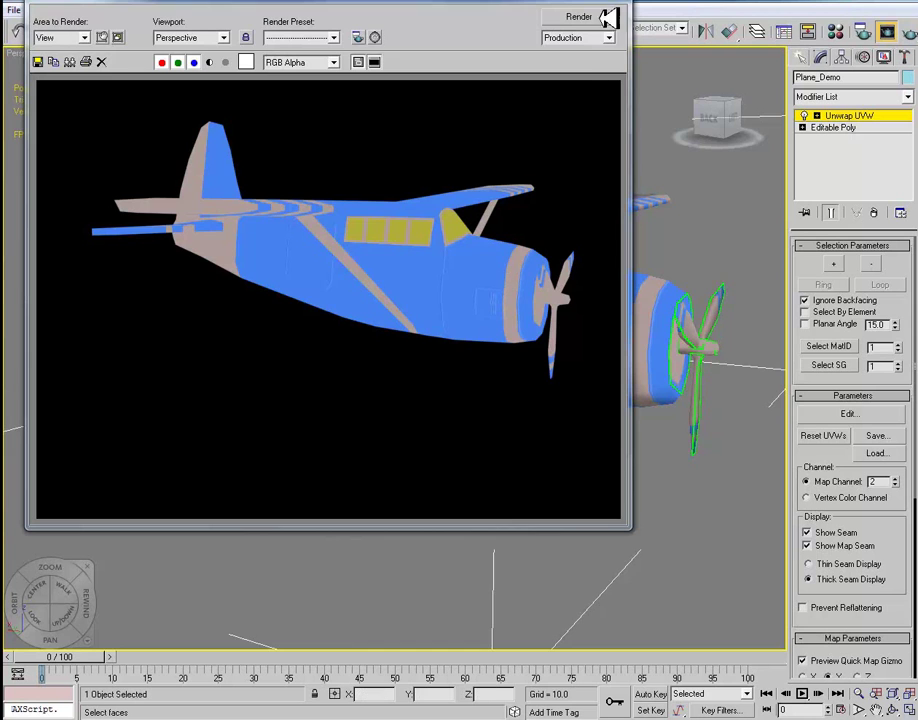
left_click(608, 7)
scroll(568, 191, "up", 5)
mouse_move(706, 272)
left_mouse_down()
mouse_move(602, 242)
mouse_move(583, 269)
mouse_move(726, 283)
mouse_move(692, 273)
left_mouse_up()
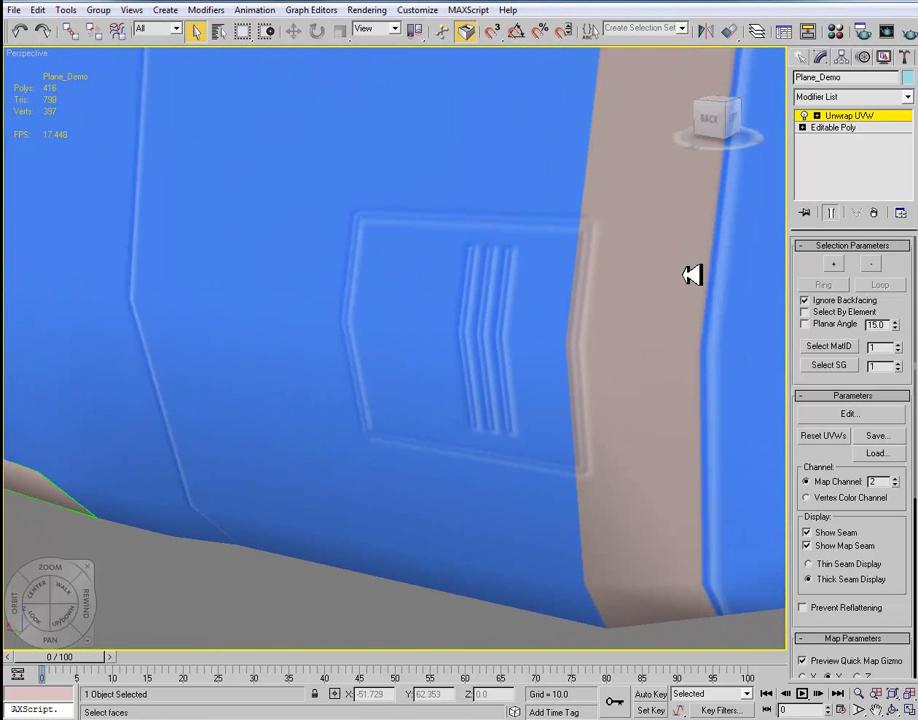
left_click(886, 31)
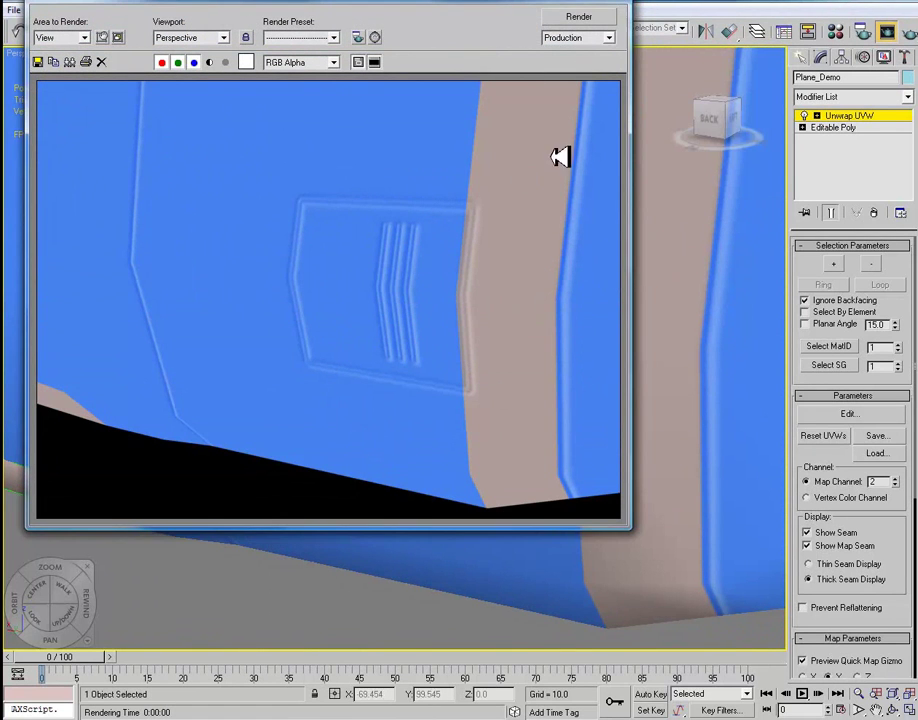
left_click(611, 2)
Render the opposite side of the plane to check the fuselage panel lines, door outline and nose vents
scroll(674, 261, "down", 5)
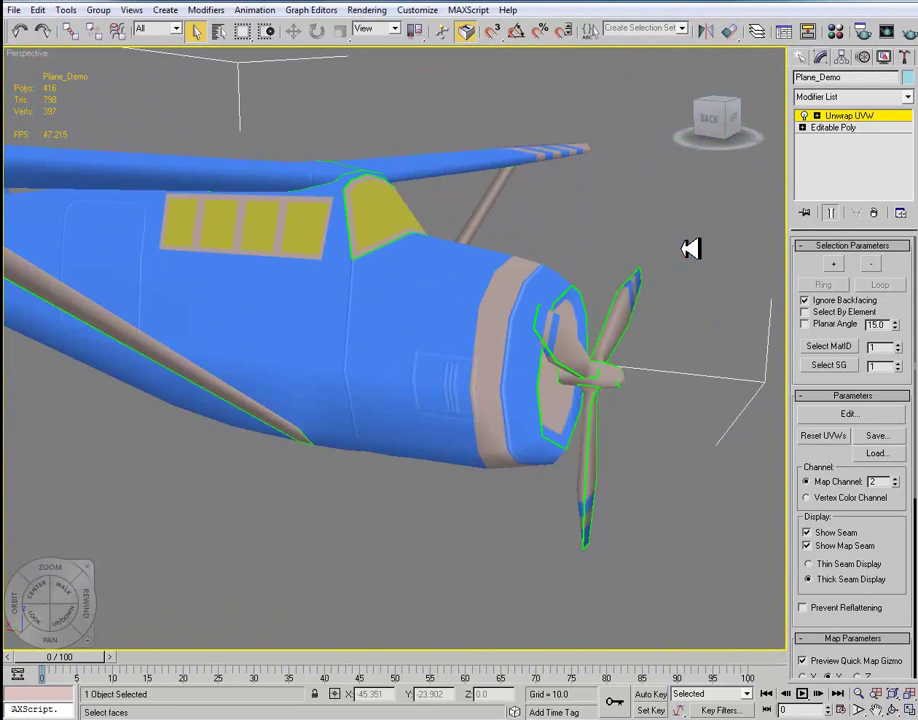
scroll(642, 266, "down", 4)
left_click_drag(529, 293, 418, 303)
scroll(410, 289, "up", 4)
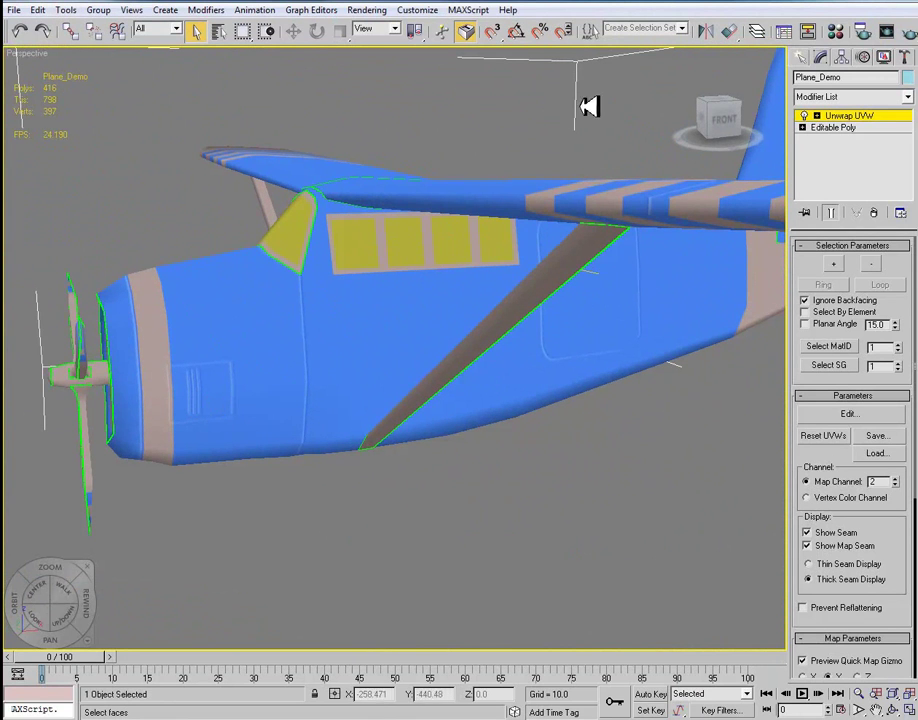
key("shift+q")
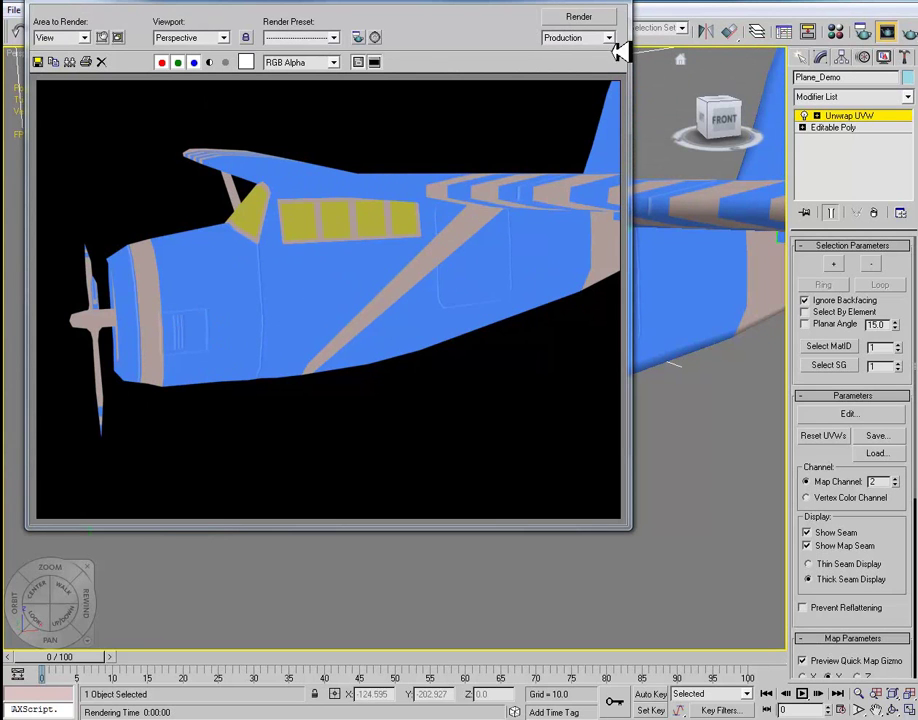
left_click(608, 2)
left_click_drag(429, 224, 426, 252)
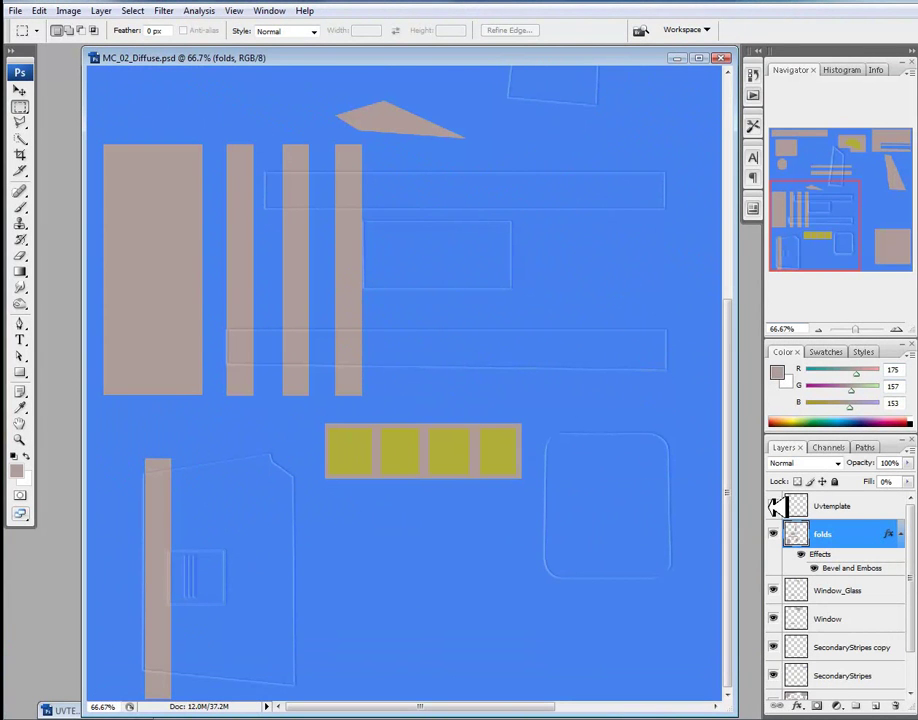
Switch to Photoshop, show the Uvtemplate layer, and fill a rectangular panel across the wing's root end on the folds layer
left_click(775, 506)
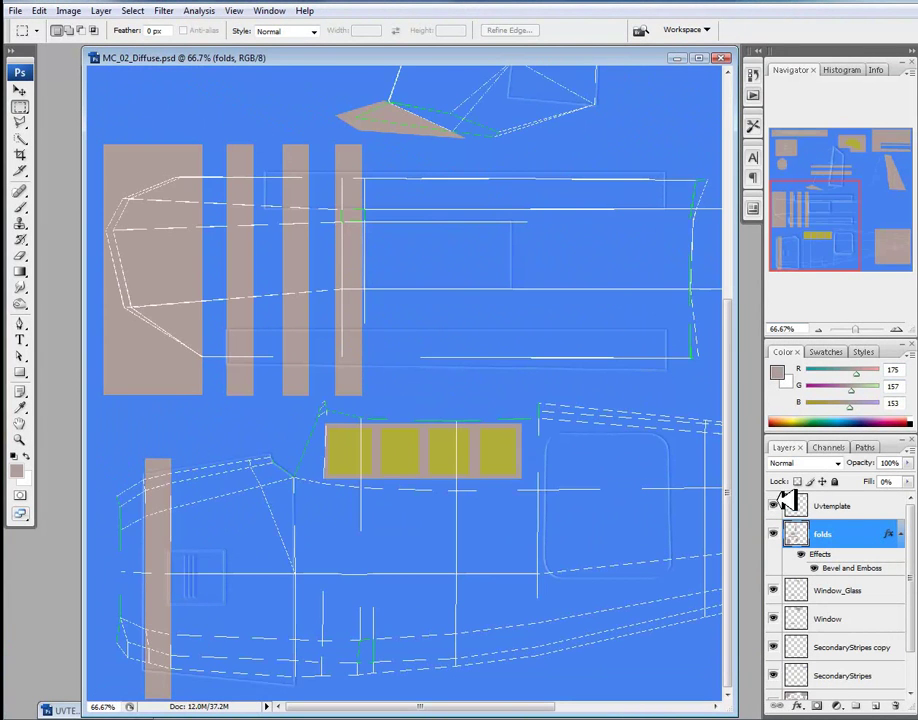
key("ctrl+plus")
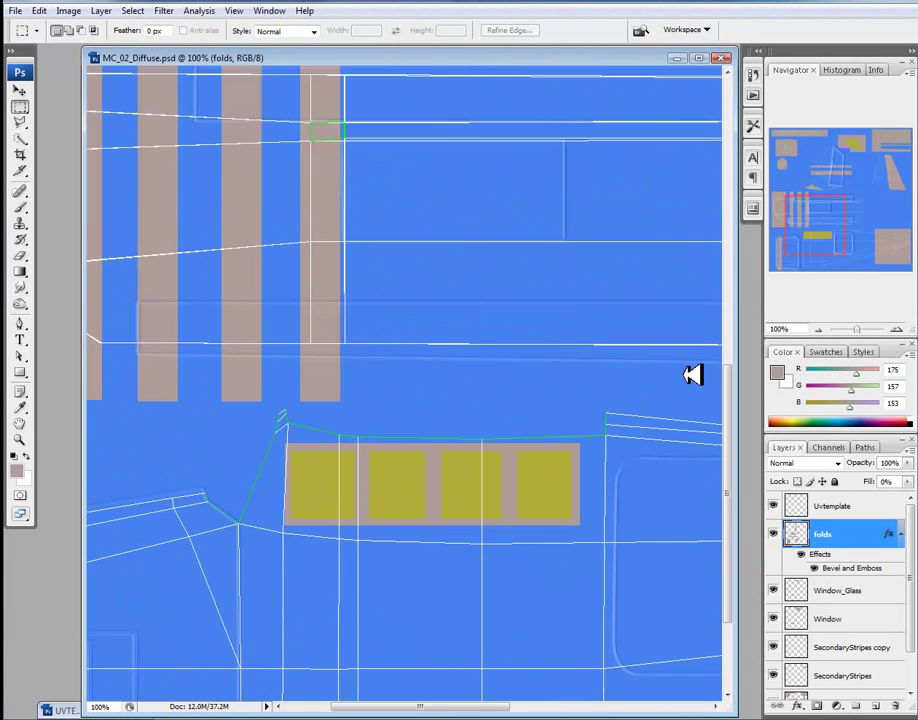
left_click_drag(623, 339, 404, 388)
left_click_drag(708, 332, 560, 405)
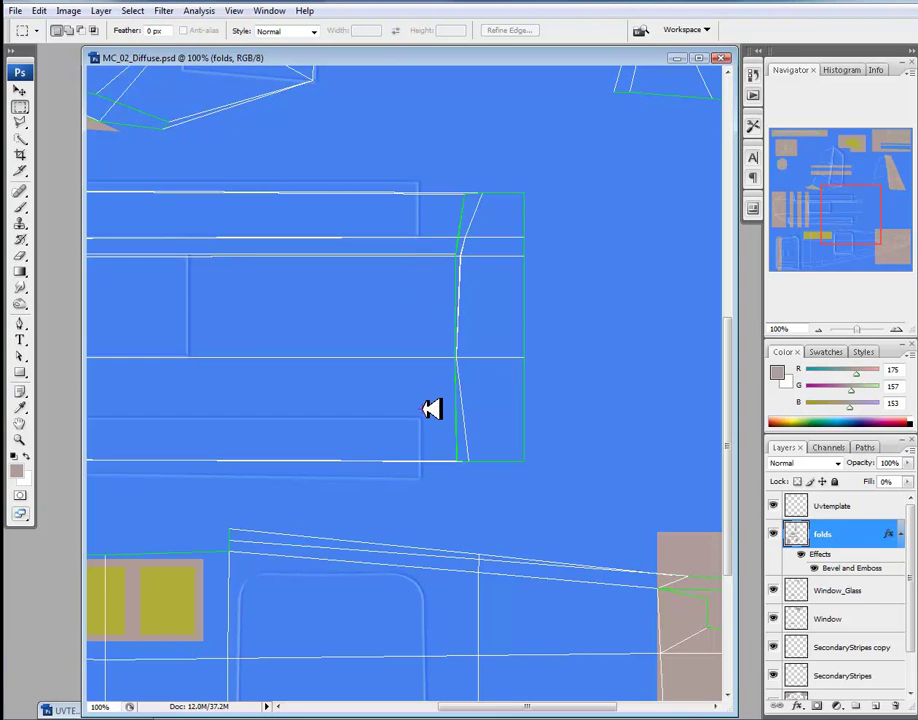
left_click_drag(422, 411, 545, 241)
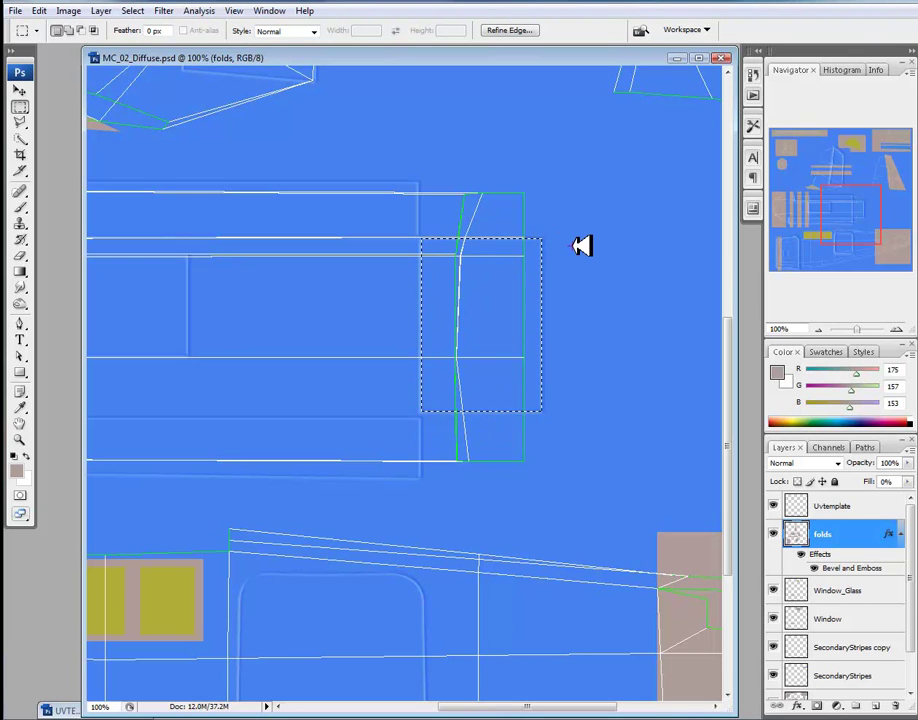
key("alt+BackSpace")
key("ctrl+d")
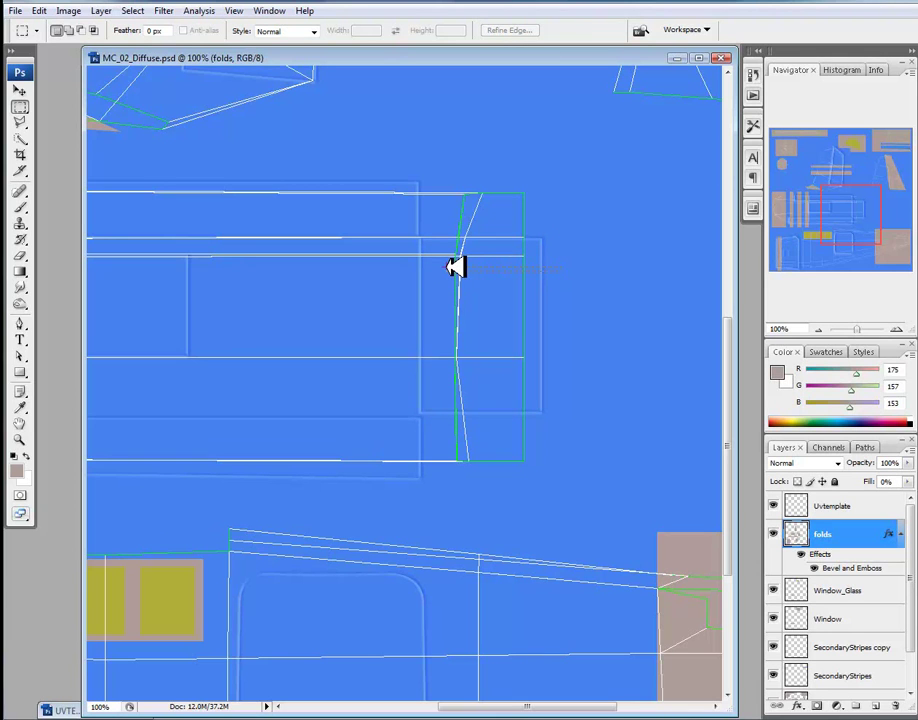
Cut six evenly spaced thin horizontal slots into the wing-root panel by repeatedly shifting one narrow selection down, and hide the Uvtemplate layer
left_click_drag(447, 268, 449, 265)
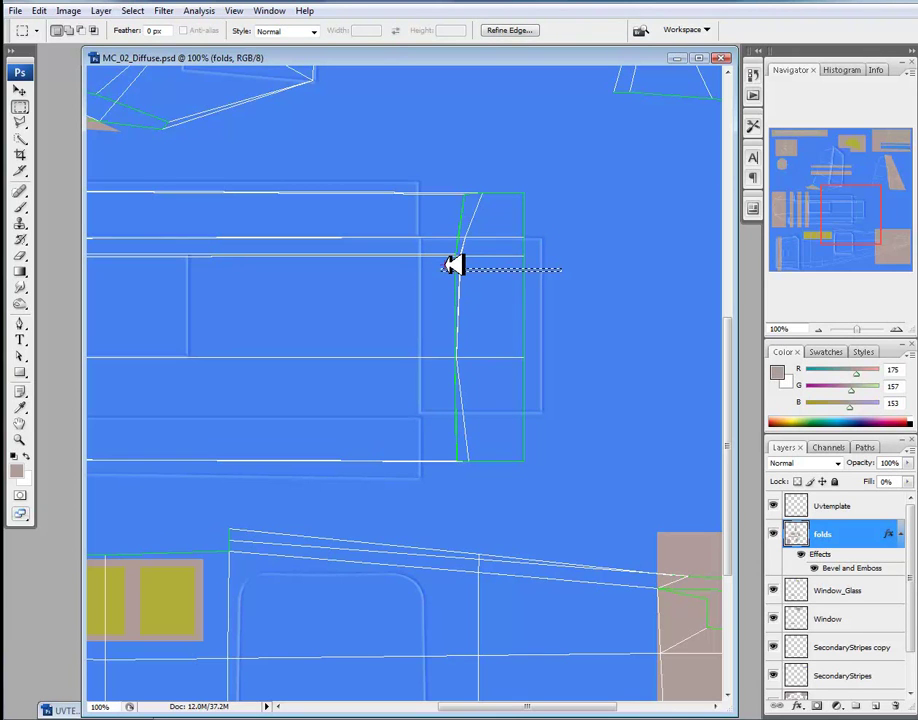
key("Down")
key("Down")
key("Down")
key("Down")
key("Down")
key("Down")
key("Down")
key("Down")
key("Down")
key("Down")
key("Down")
key("Down")
key("Down")
key("Down")
key("Down")
key("Down")
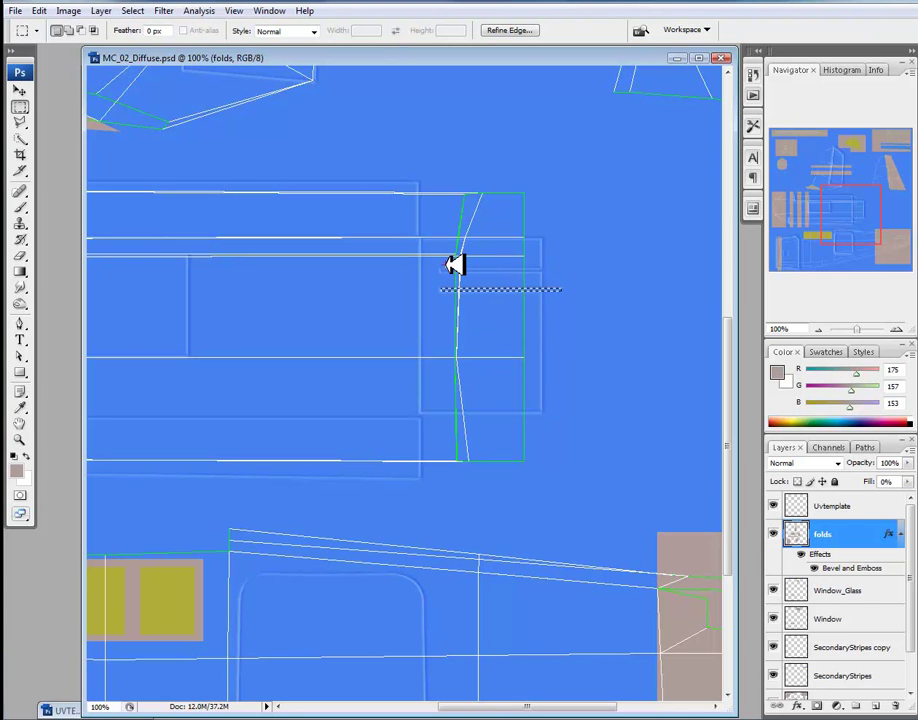
key("Down")
key("Down")
key("Down")
key("Down")
key("Down")
key("Down")
key("Down")
key("Down")
key("Down")
key("Down")
key("Down")
key("Down")
key("Down")
key("Down")
key("Down")
key("Down")
key("Down")
key("Down")
key("Down")
key("Down")
key("Down")
key("Down")
key("Down")
key("Down")
key("Down")
key("Down")
key("Down")
key("Down")
key("Down")
key("Down")
key("Down")
key("Down")
key("Down")
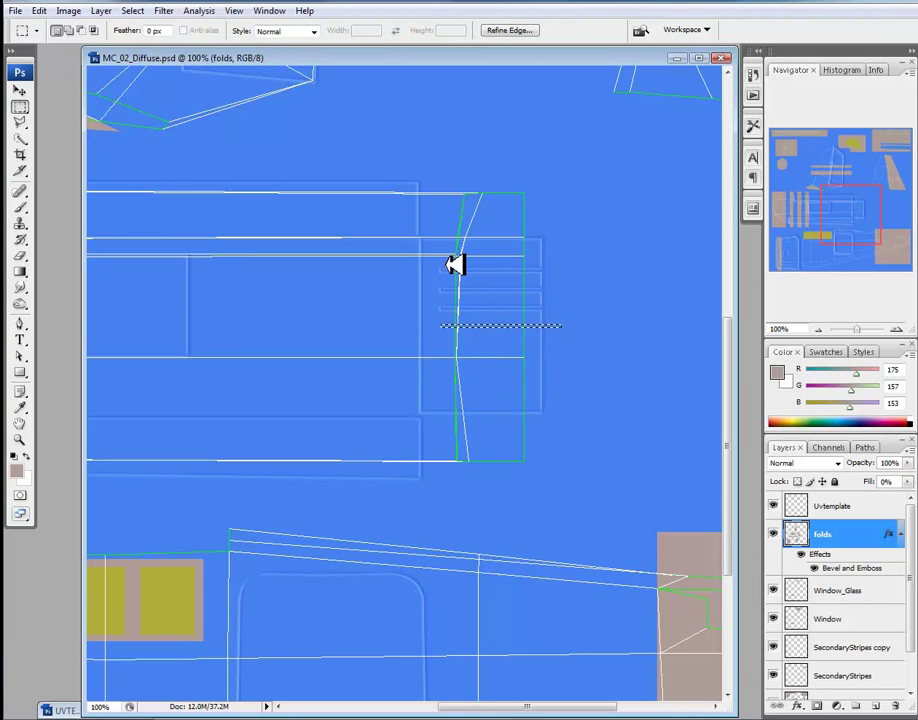
key("Down")
key("Down")
key("Down")
key("Down")
key("Down")
key("Down")
key("Down")
key("Down")
key("Down")
key("Down")
key("Down")
key("Down")
key("Down")
key("Down")
key("Down")
key("Down")
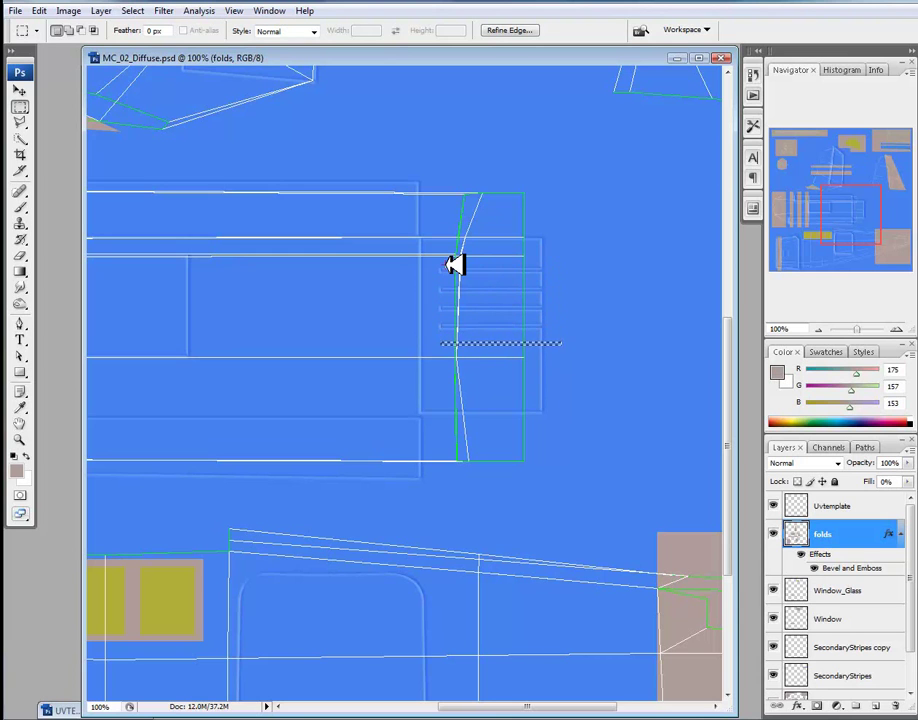
key("Down")
key("Down")
key("Down")
key("Down")
key("Down")
key("Down")
key("Down")
key("Down")
key("Down")
key("Down")
key("Down")
key("Down")
key("Down")
key("Down")
key("Down")
key("Down")
key("Down")
key("Down")
key("Down")
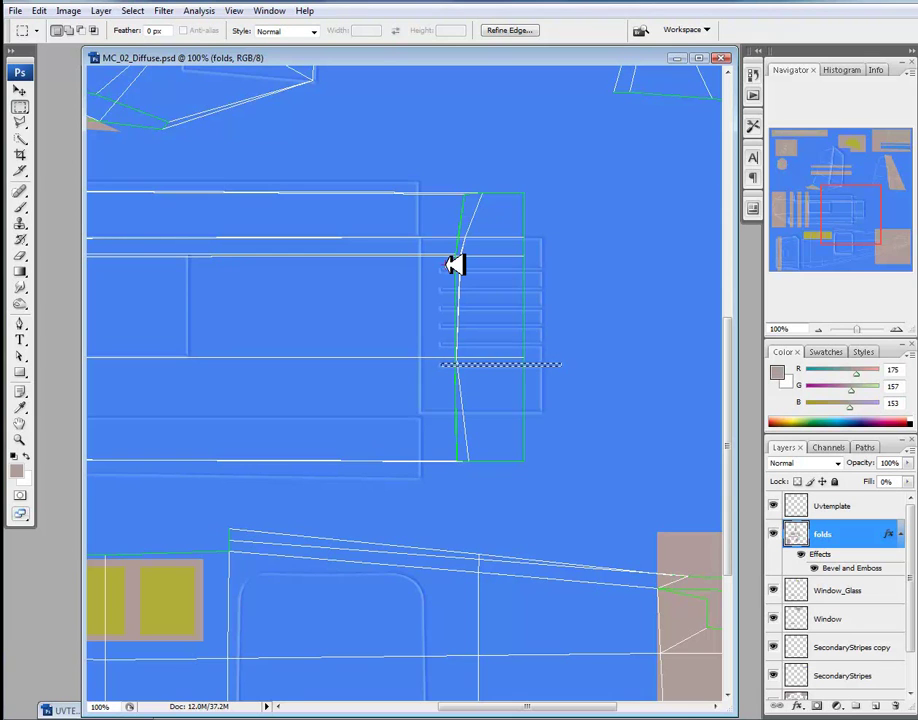
left_click(776, 505)
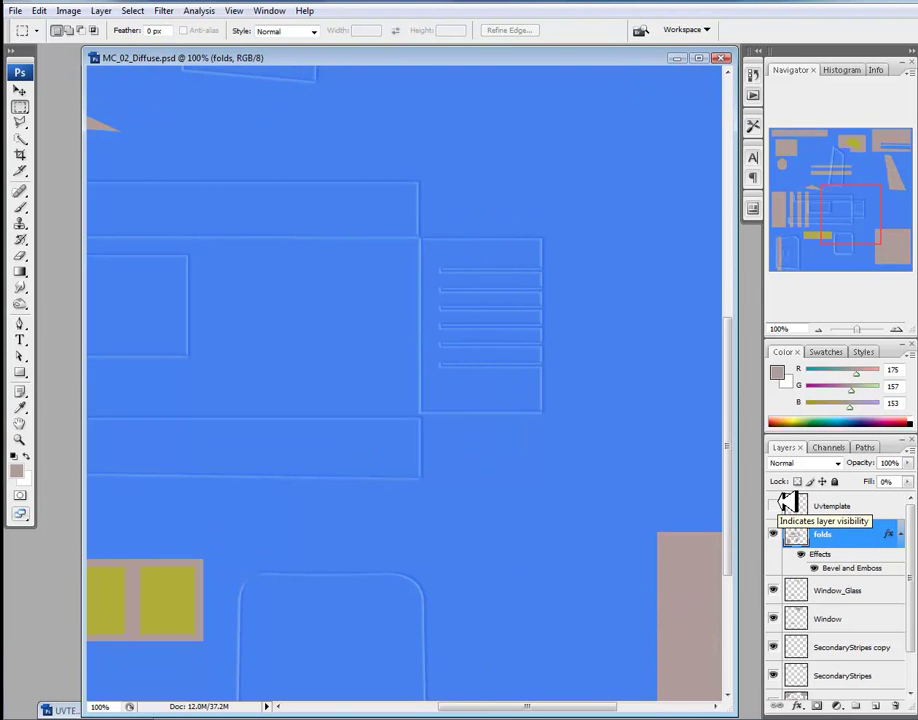
key("ctrl+minus")
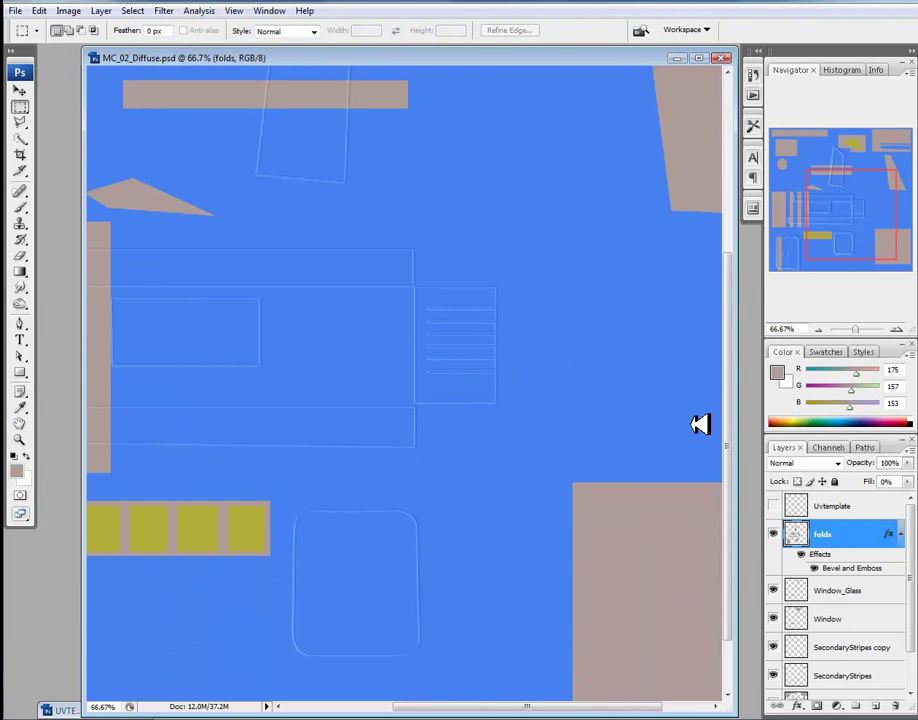
Show the Uvtemplate layer and fill a tapered four-sided lasso selection over the tail fin's solid stripe on the folds layer
left_click_drag(508, 303, 625, 455)
left_click_drag(559, 332, 618, 453)
left_click_drag(452, 400, 473, 390)
left_click_drag(708, 508, 436, 493)
left_click(774, 505)
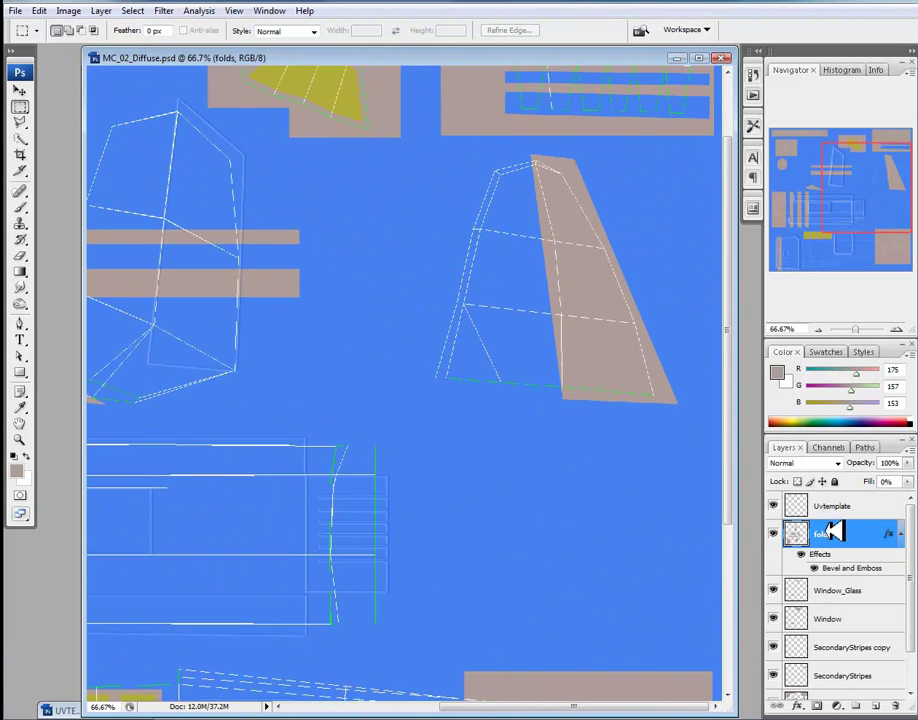
left_click(20, 122)
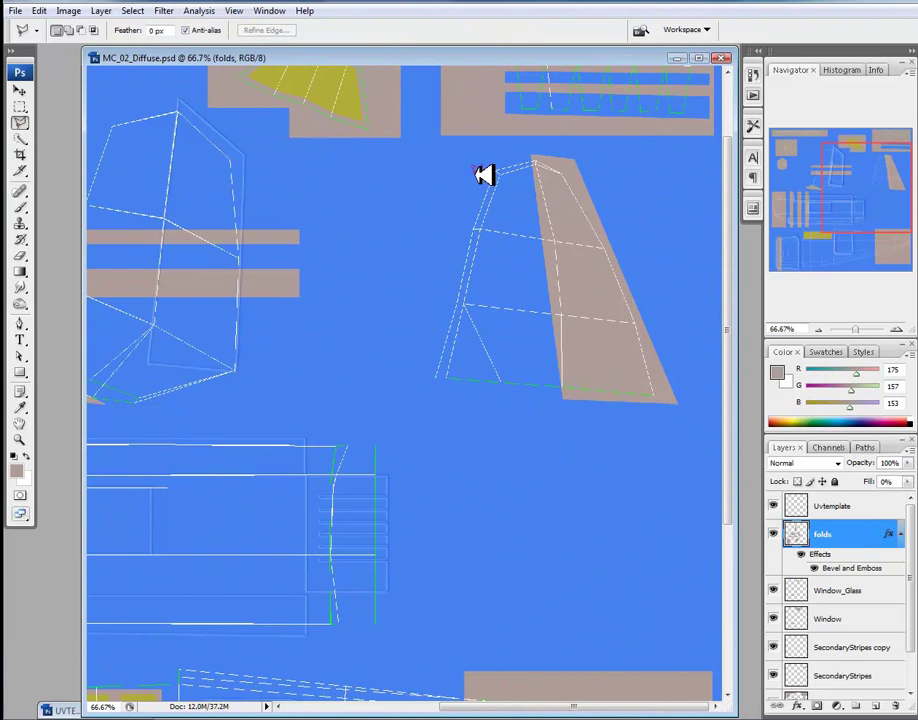
left_click(561, 190)
left_click(576, 394)
left_click(674, 403)
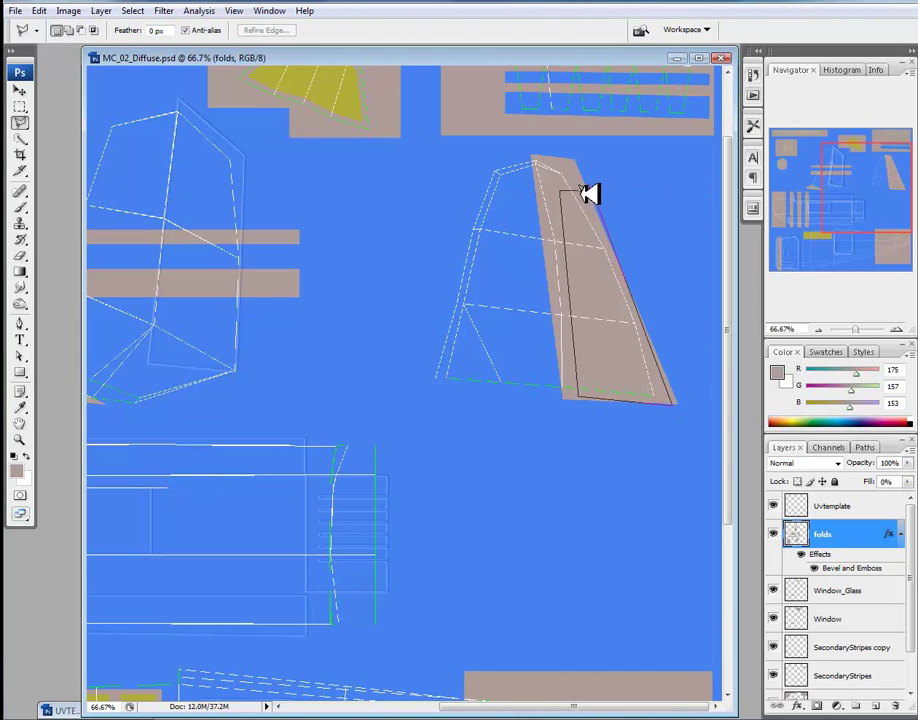
double_click(585, 192)
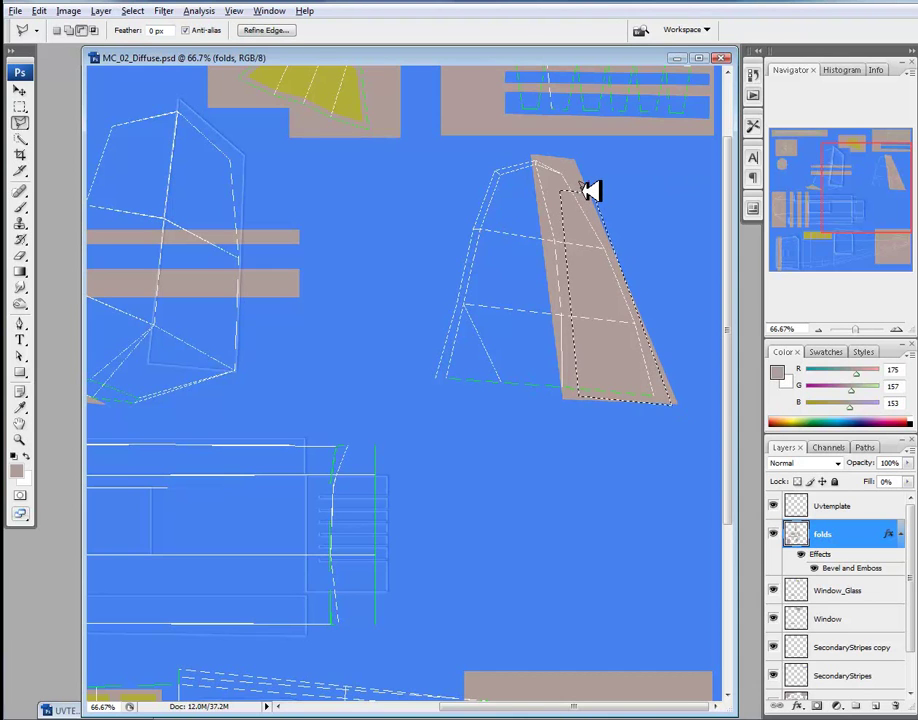
key("ctrl+d")
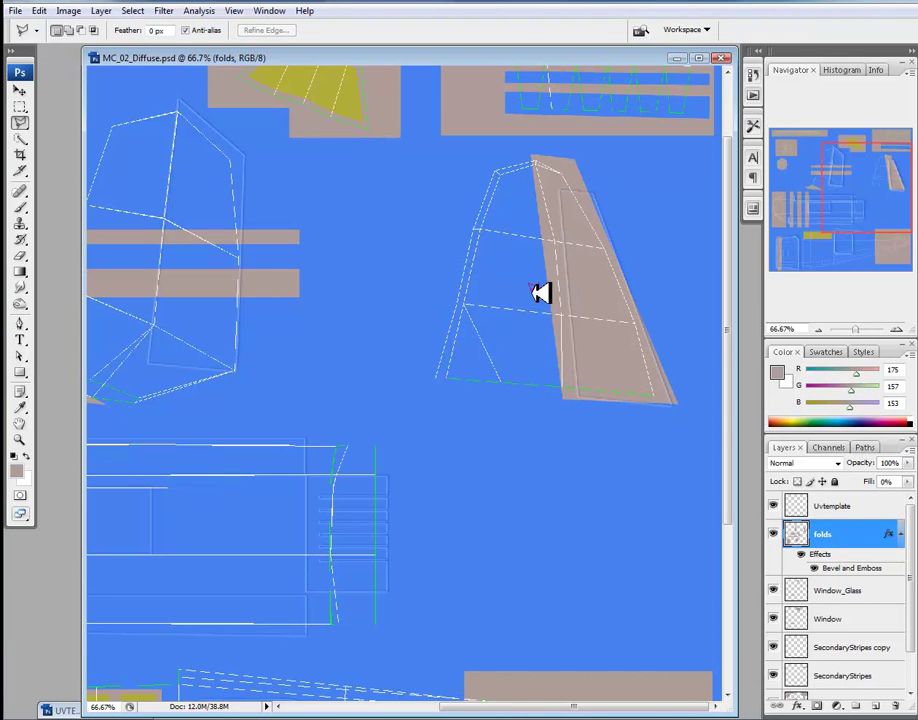
Fill a four-sided lasso selection over the blue lower corner of the tail fin with the foreground color, and deselect
left_click(442, 302)
left_click(519, 312)
left_click(515, 392)
left_click(417, 388)
left_click(444, 303)
key("alt+BackSpace")
key("ctrl+d")
Fill a polygonal lasso selection around the blue upper tip of the tail fin on the folds layer, and deselect
left_click(530, 236)
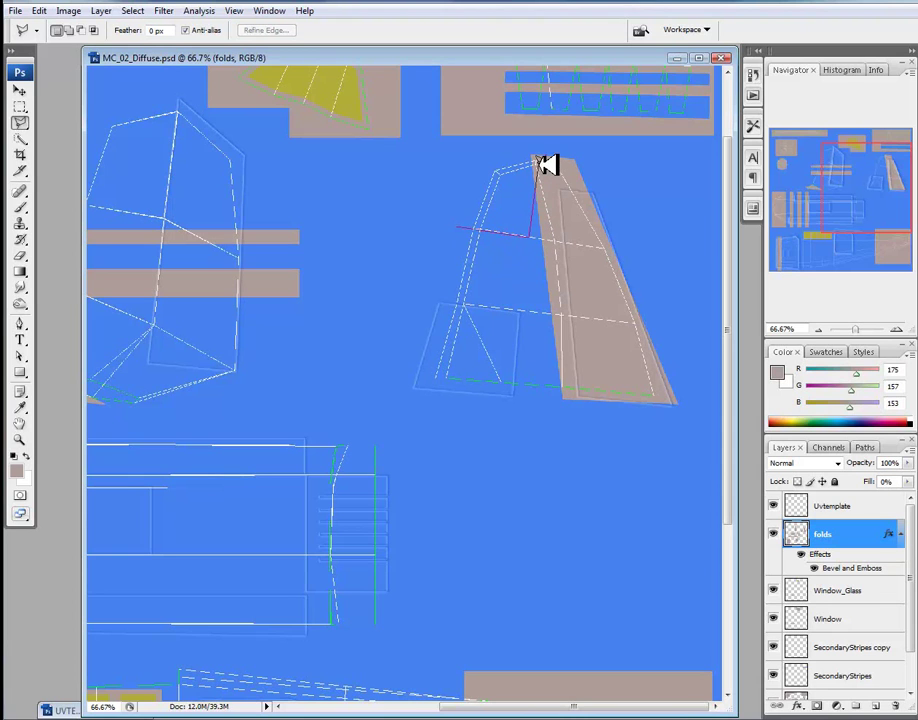
left_click(533, 160)
left_click(498, 160)
left_click(469, 179)
left_click(476, 217)
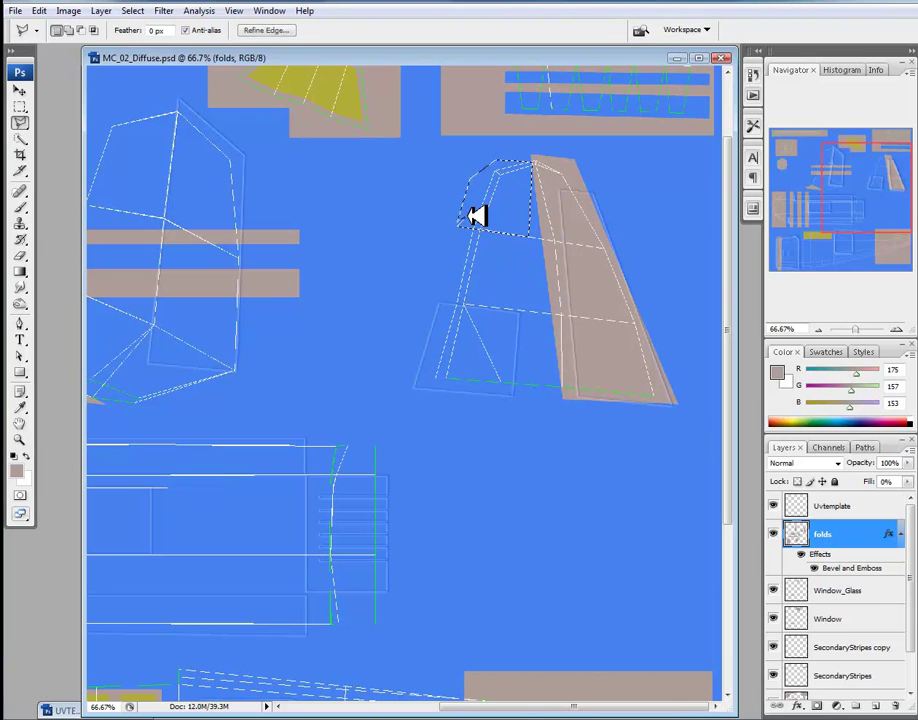
key("ctrl+d")
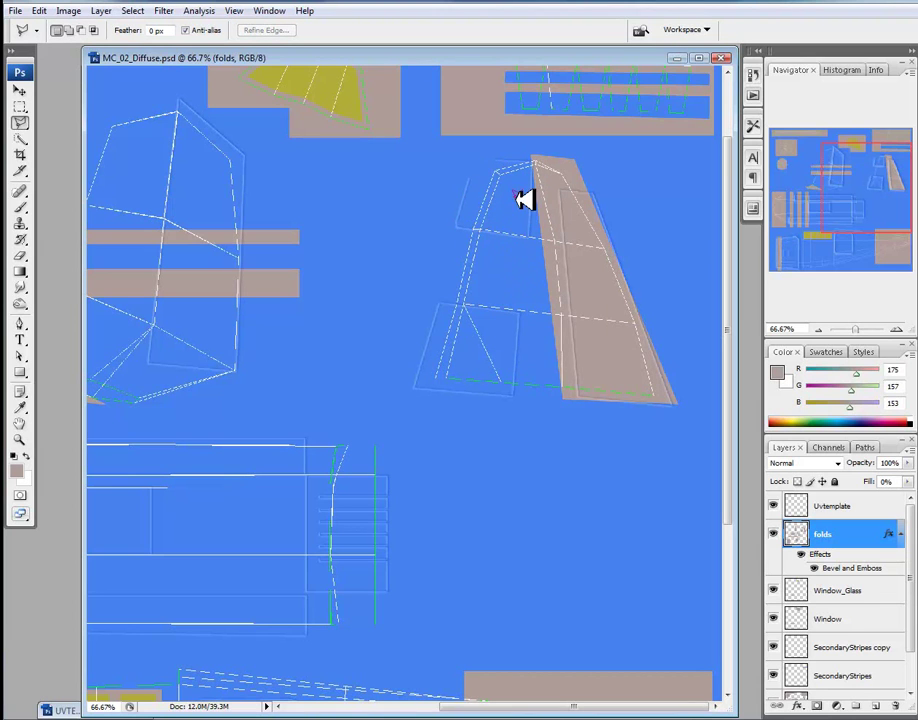
Trim the inner edges of the two blue tail fin panels by clearing a narrow slanted lasso selection beside the solid stripe, and deselect
left_click(531, 155)
left_click(506, 412)
left_click(540, 411)
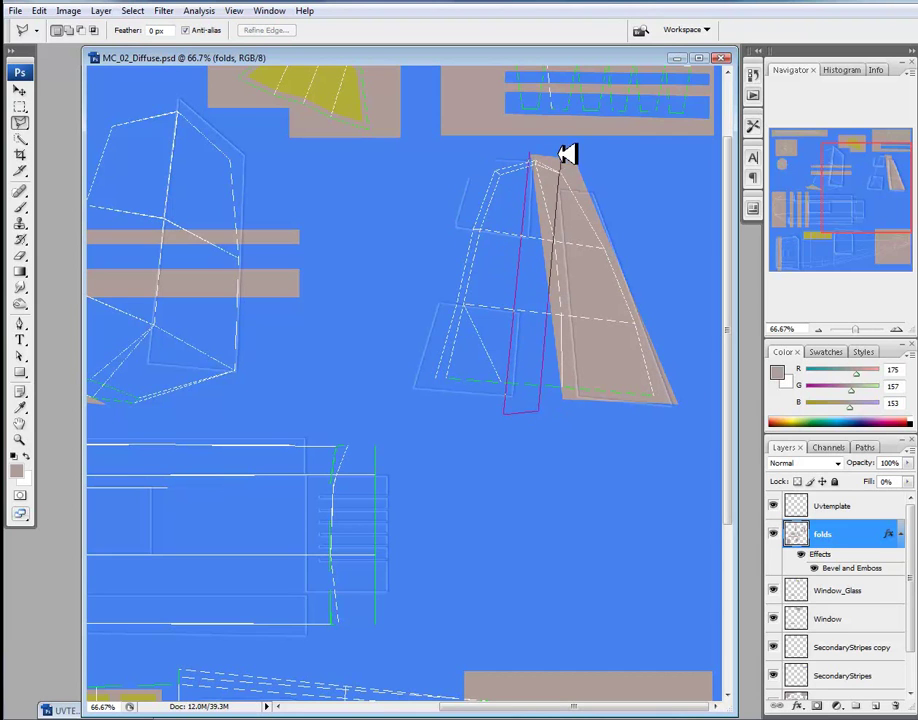
left_click(533, 153)
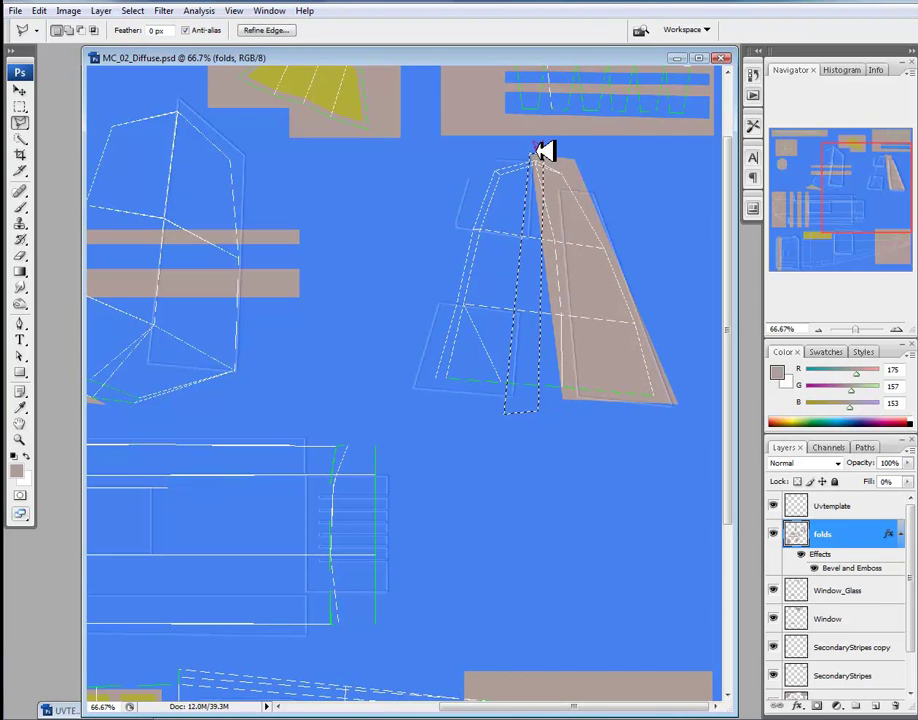
key("ctrl+d")
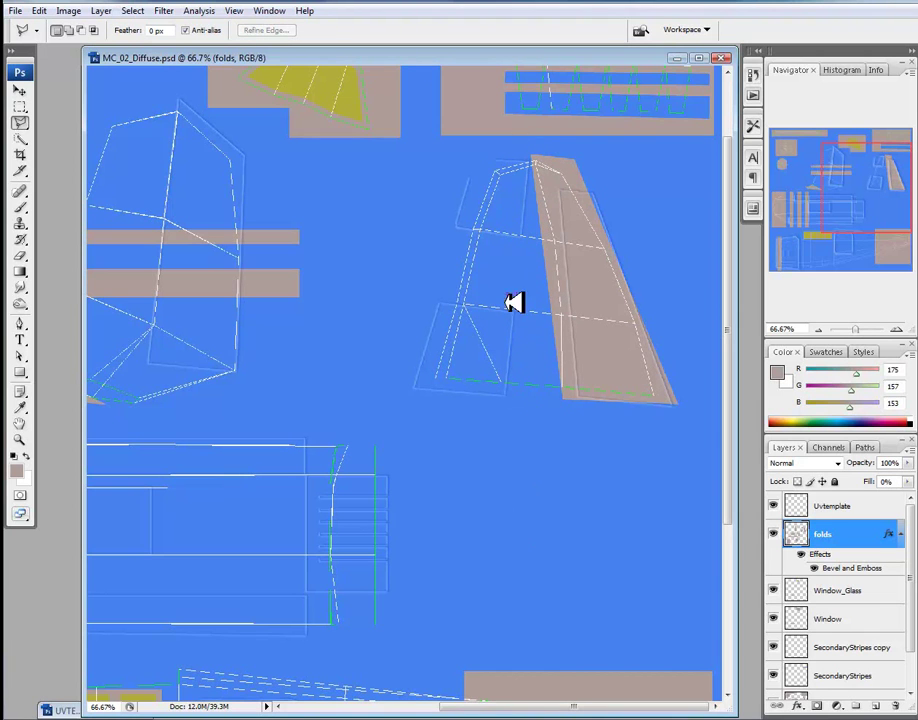
Fill a rectangular lasso selection straddling the edge of the wide solid block beside the three vertical stripes on the folds layer, and deselect
scroll(557, 328, "left", 4)
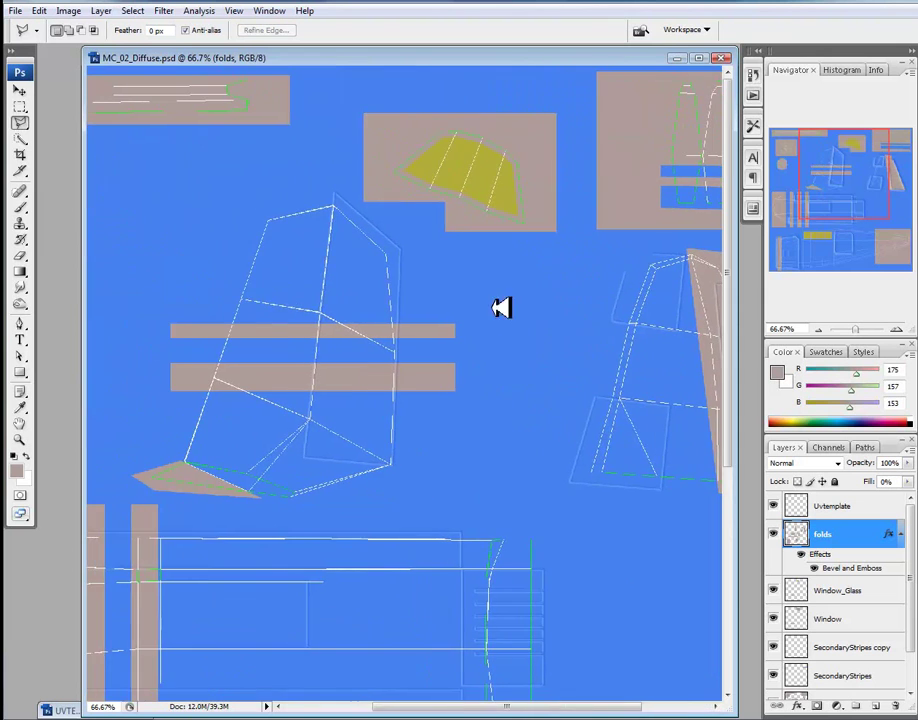
scroll(494, 194, "down", 3)
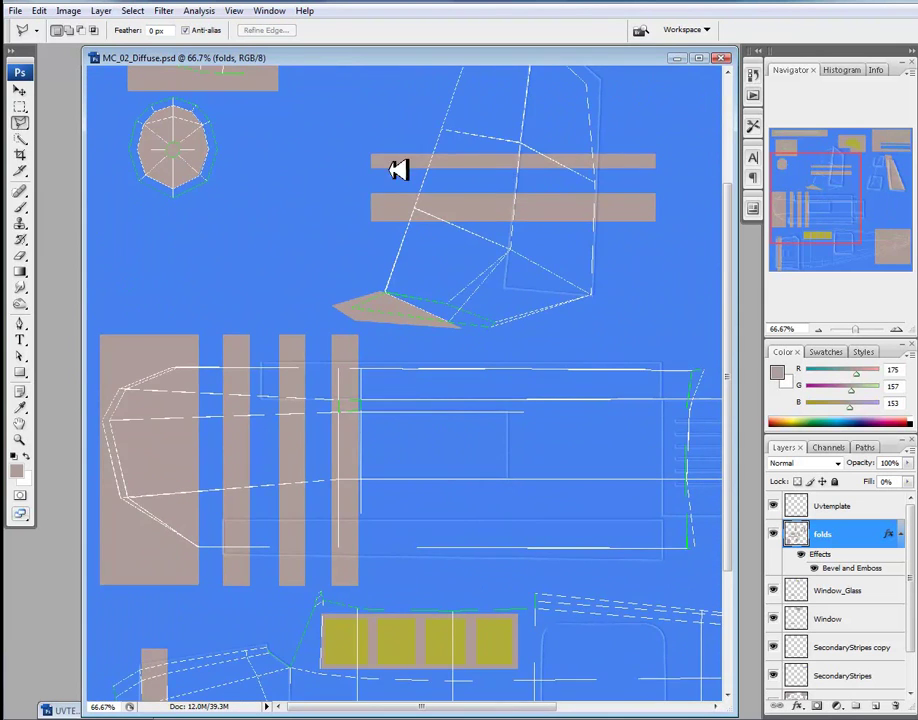
scroll(476, 228, "up", 2)
scroll(494, 240, "down", 5)
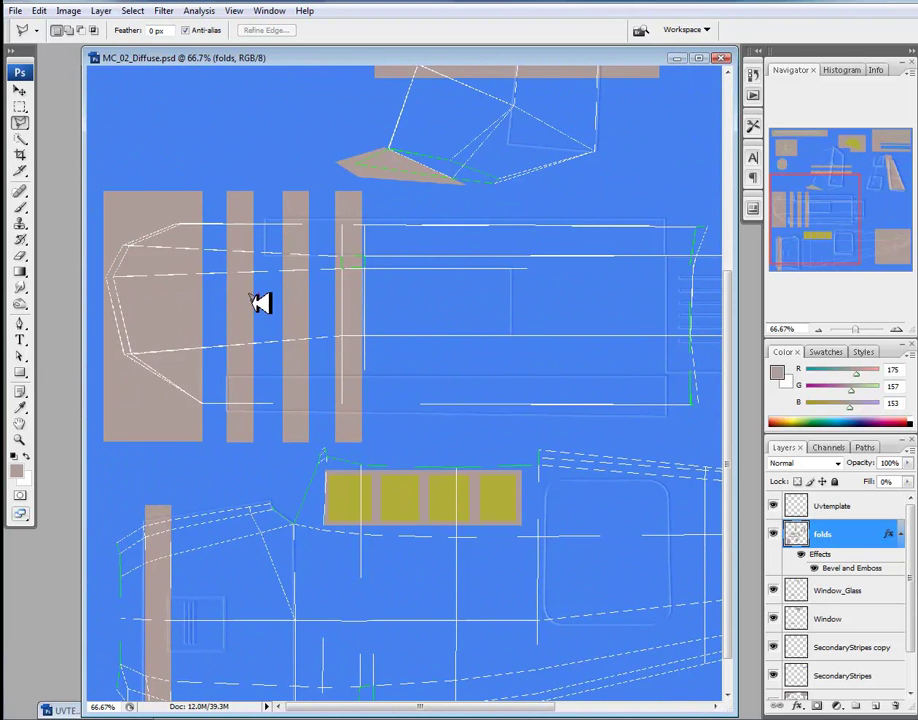
left_click(775, 505)
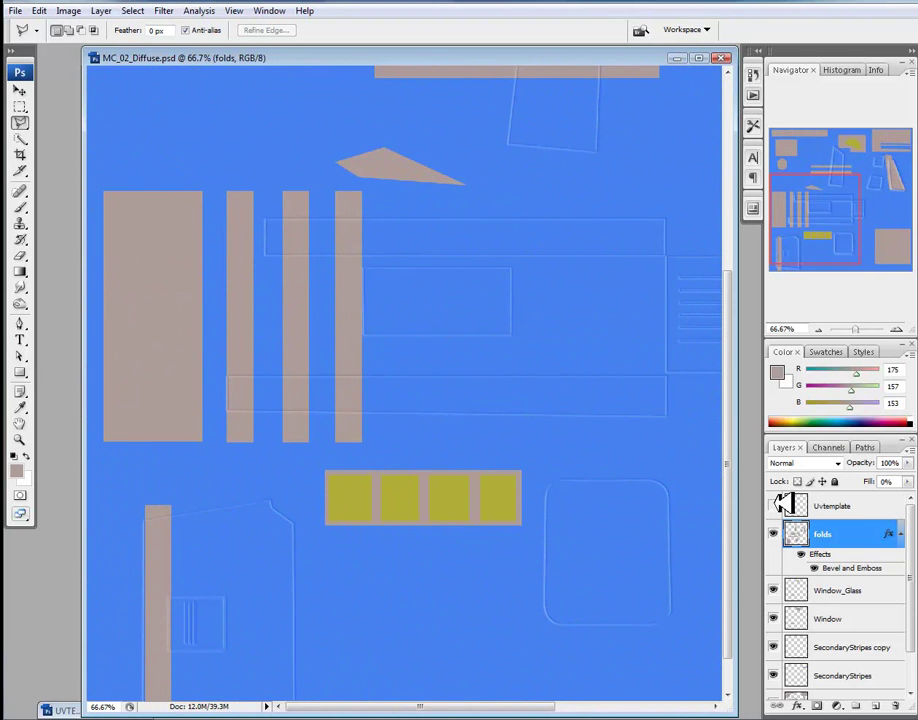
left_click(777, 505)
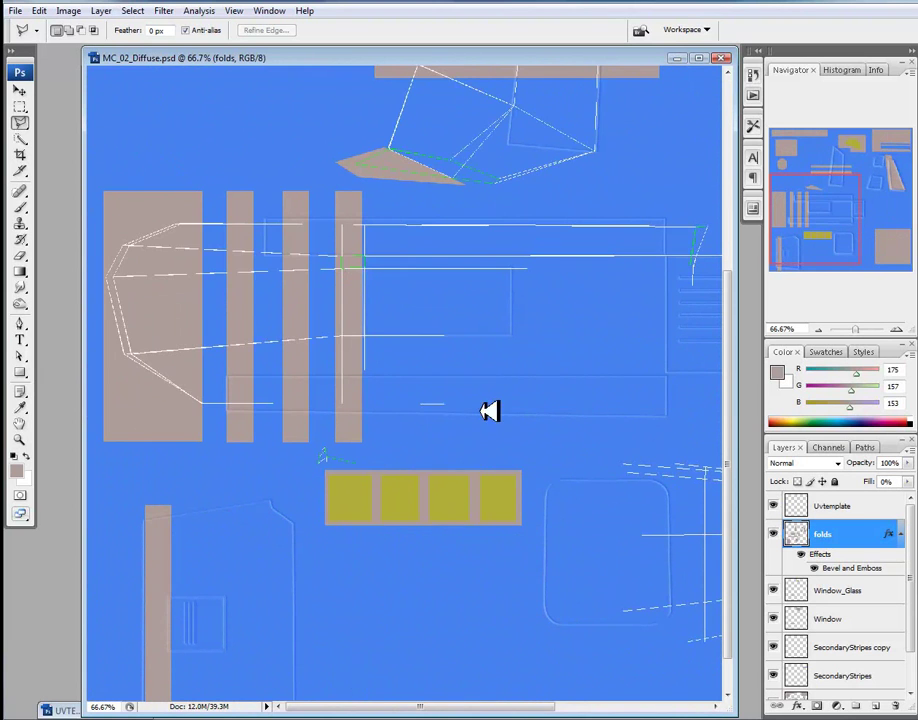
left_click(170, 259)
left_click(170, 360)
left_click(214, 360)
left_click(214, 259)
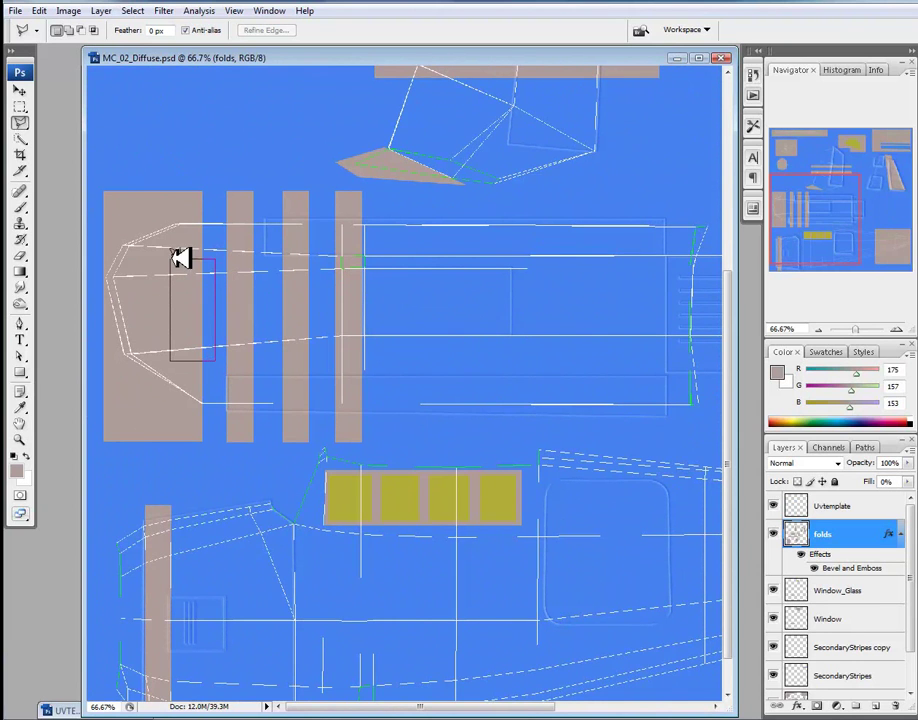
left_click(172, 259)
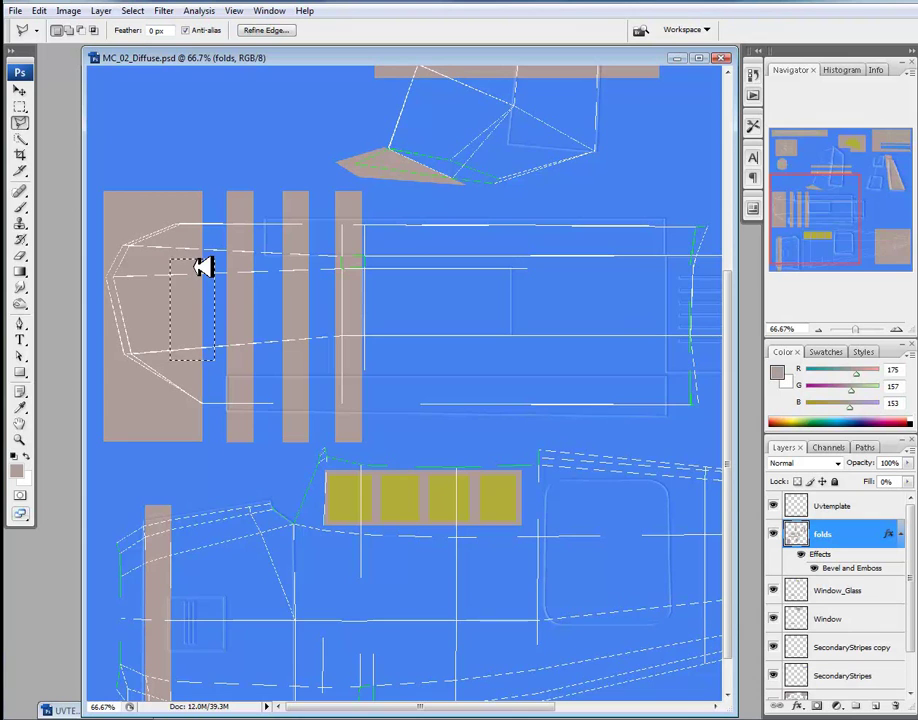
left_click(253, 297)
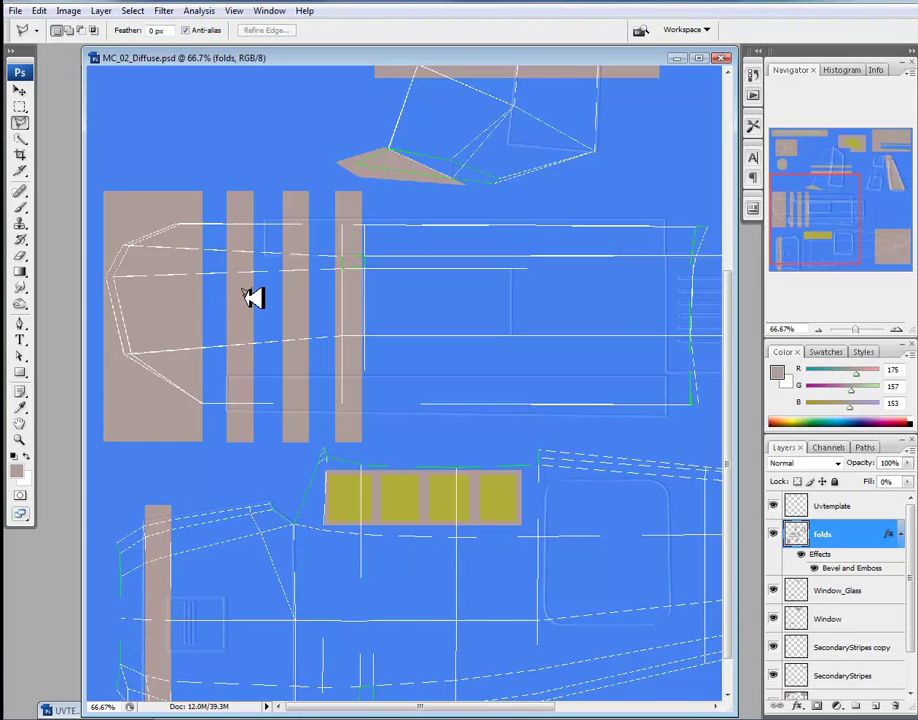
key("ctrl+z")
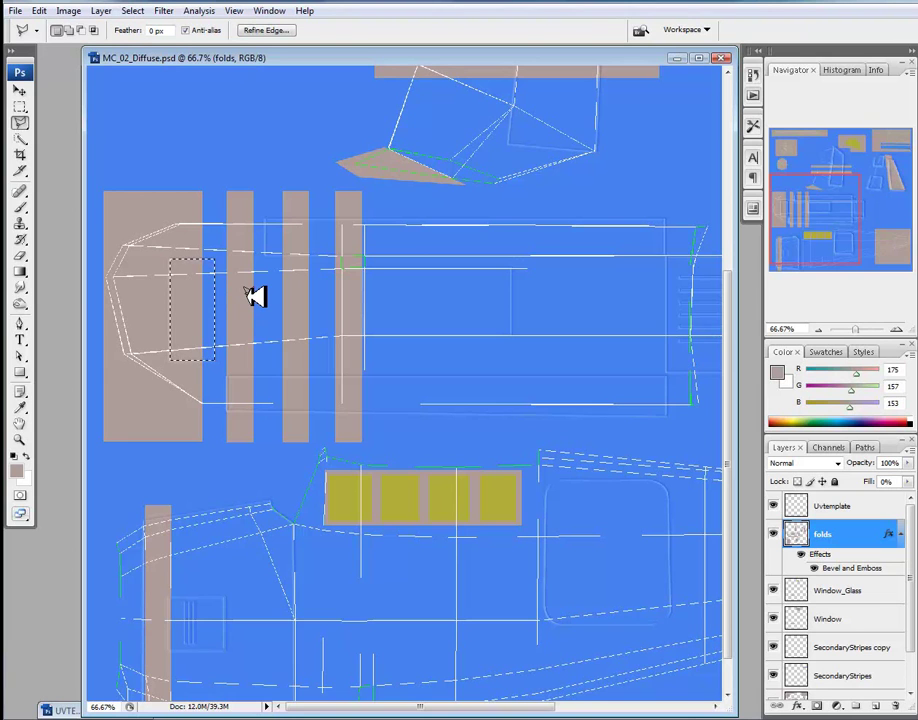
left_click(253, 295)
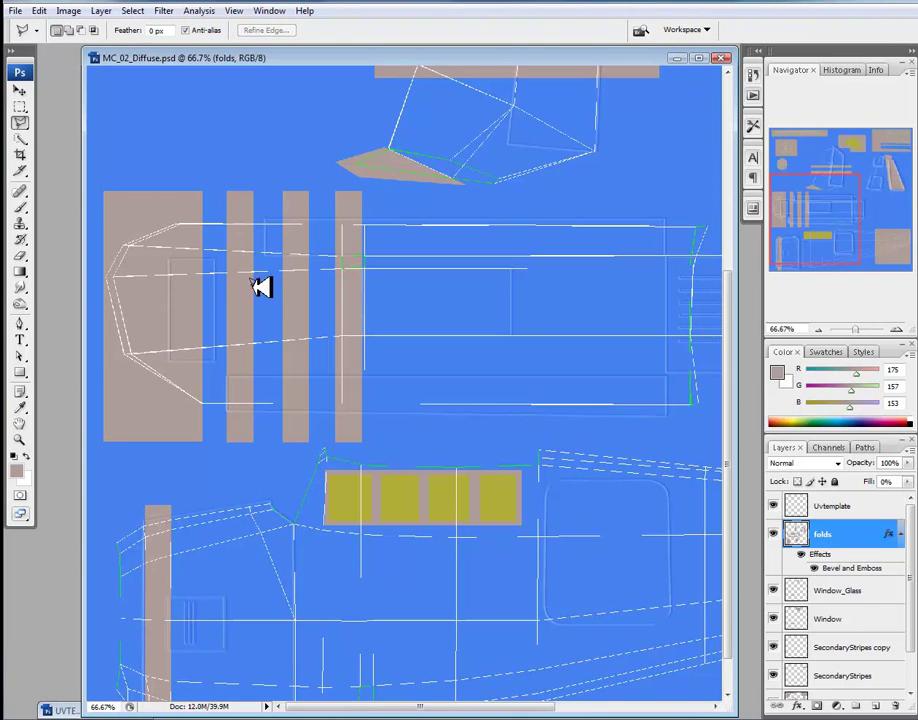
Compare the whole texture with the Uvtemplate layer hidden and shown
left_click(774, 505)
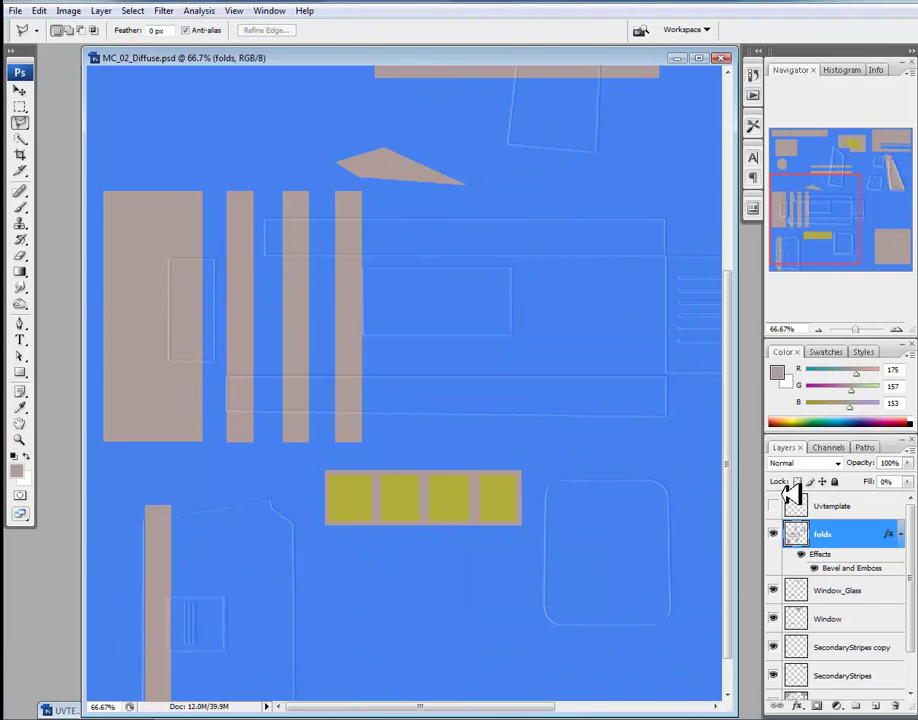
key("ctrl+minus")
key("ctrl+minus")
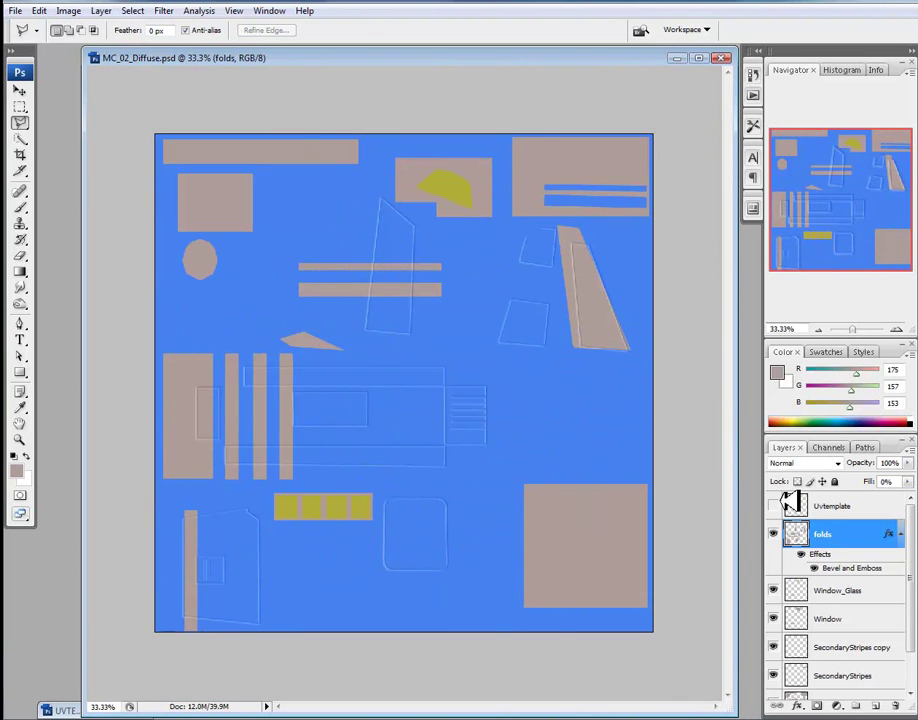
left_click(774, 505)
left_click(776, 506)
left_click(776, 506)
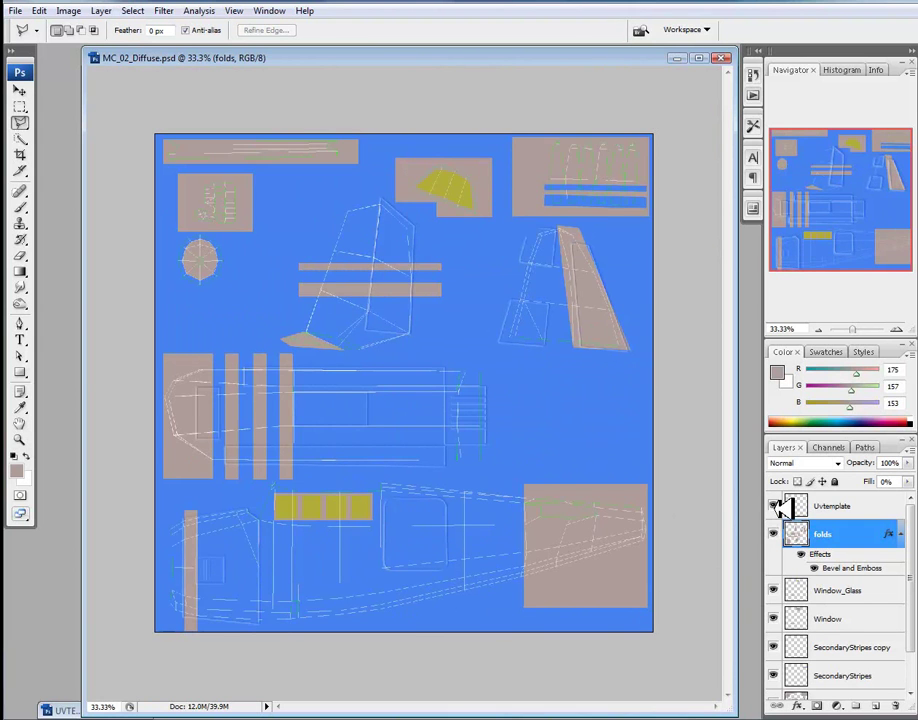
Fill a small square selection just inside the front edge of the large solid block on the rear fuselage, and deselect
key("ctrl+plus")
key("ctrl+plus")
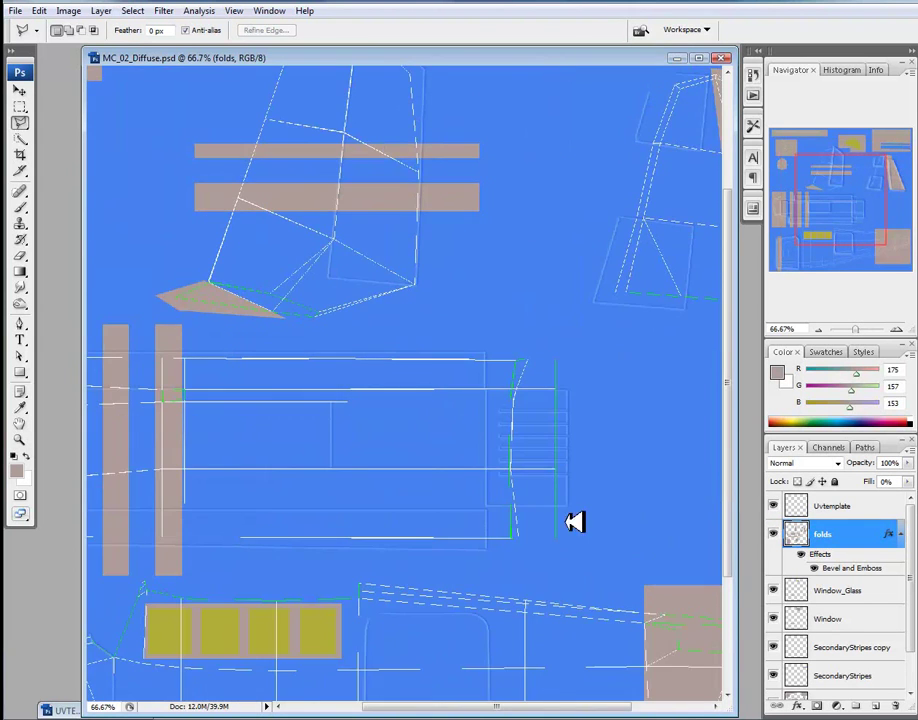
left_click_drag(590, 538, 408, 352)
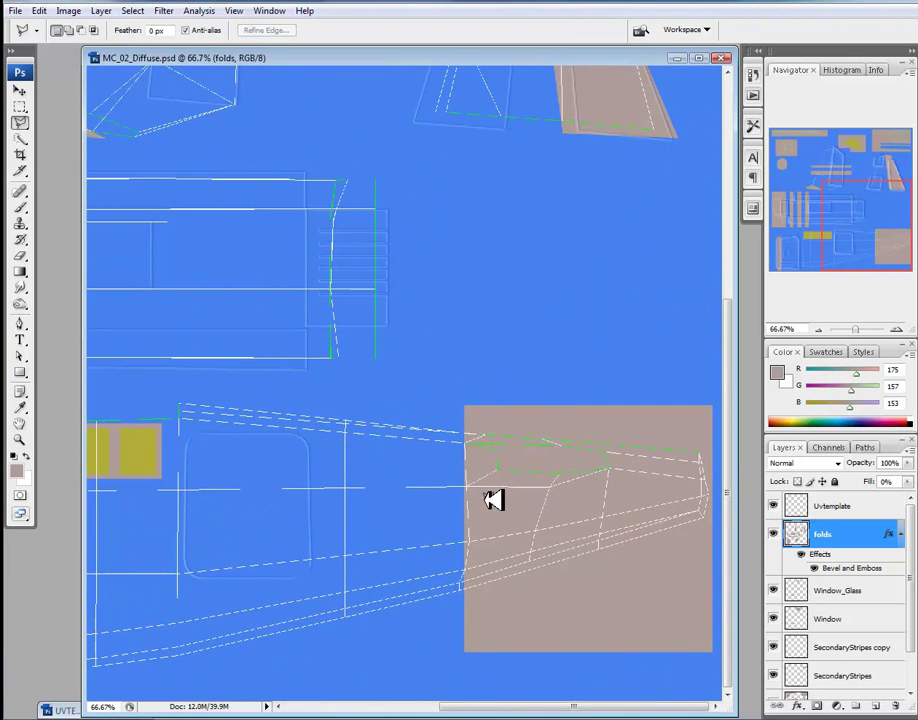
left_click_drag(482, 492, 517, 524)
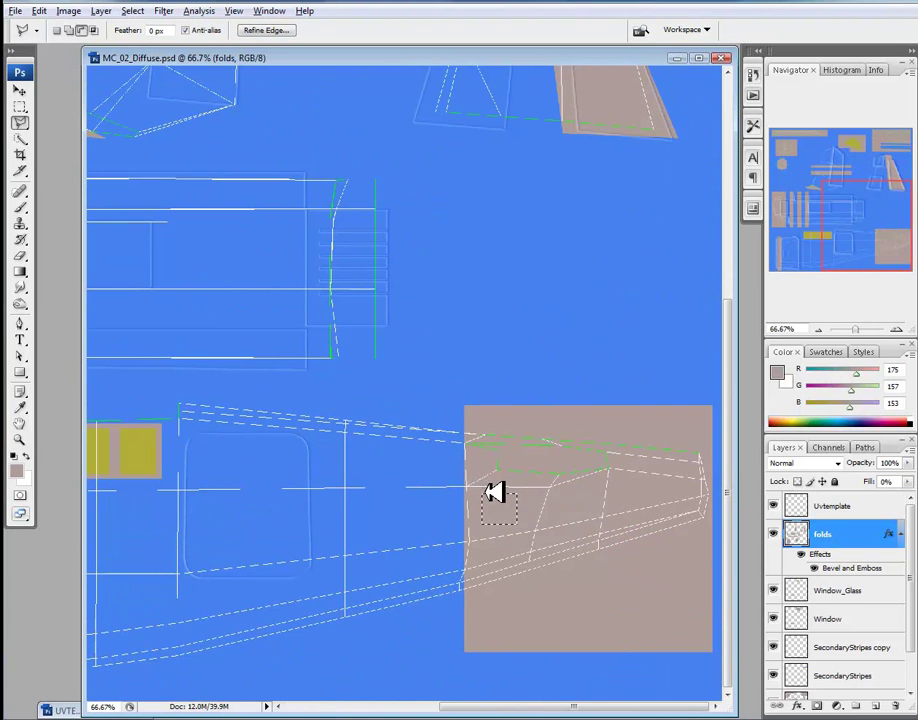
key("alt+BackSpace")
key("ctrl+d")
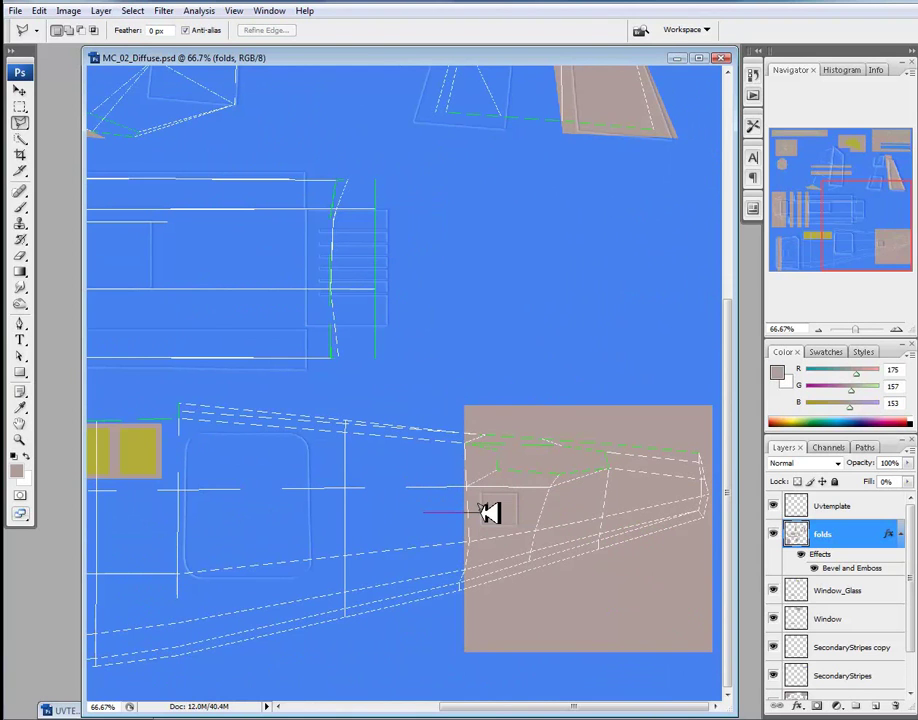
left_click(479, 512)
left_click(479, 553)
left_click(420, 553)
left_click(430, 513)
Fill a larger rectangular lasso selection across the solid block's front edge, diagonally below the small square panel, squaring its upper edge, and deselect
key("ctrl+plus")
key("ctrl+plus")
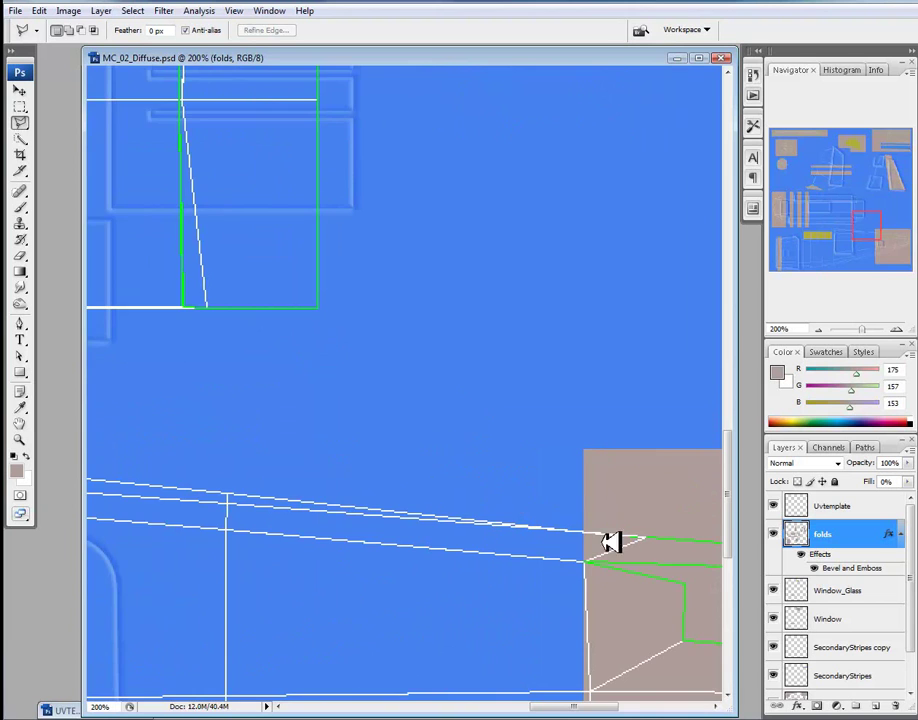
scroll(625, 470, "down", 4)
left_click_drag(638, 406, 599, 372)
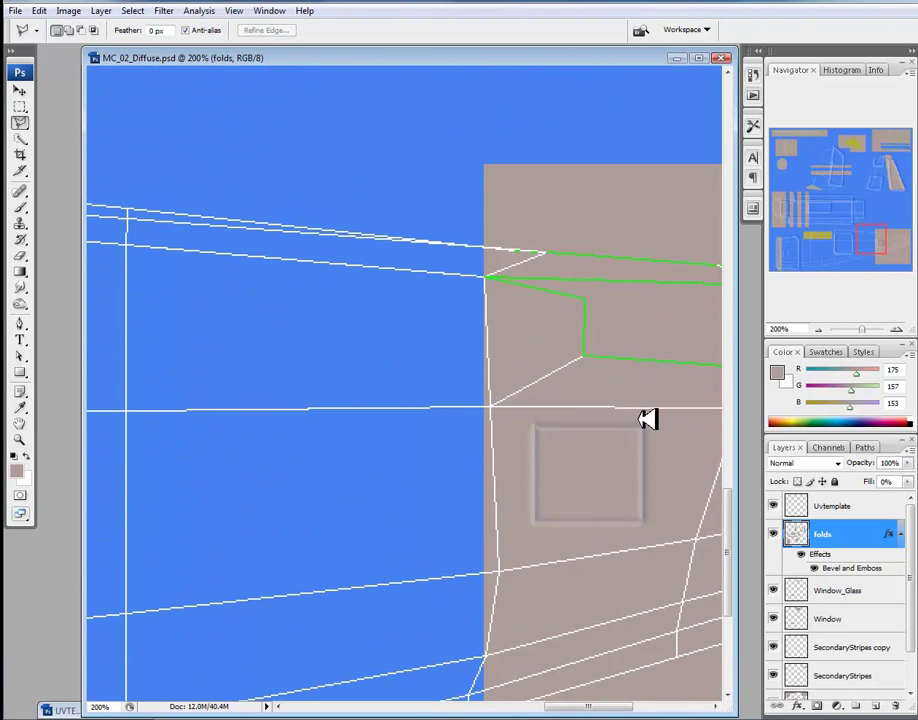
left_click(531, 474)
left_click(531, 611)
left_click(340, 612)
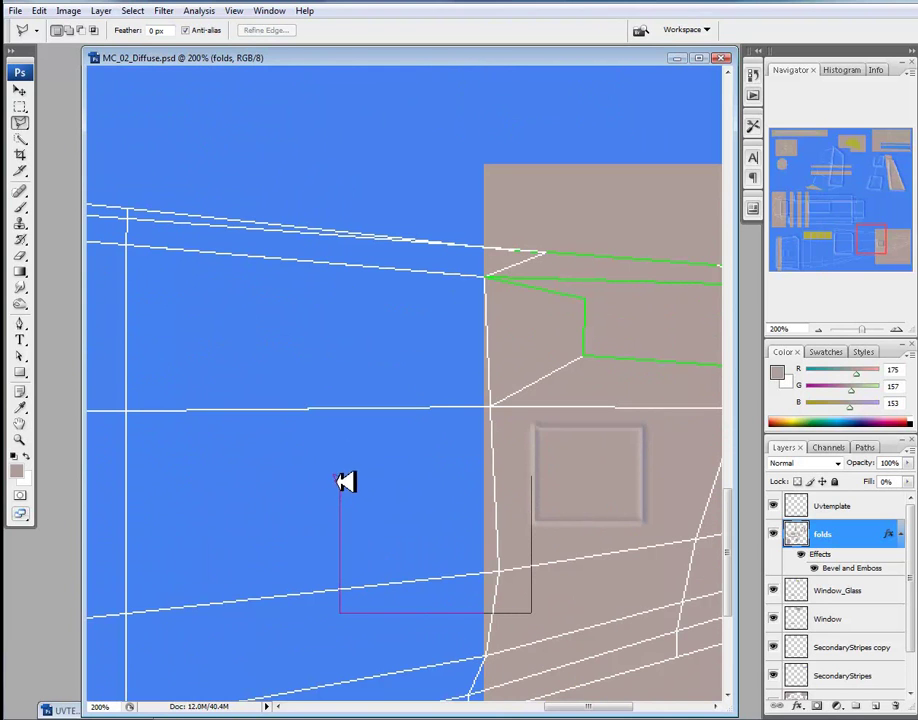
left_click(340, 481)
left_click(533, 478)
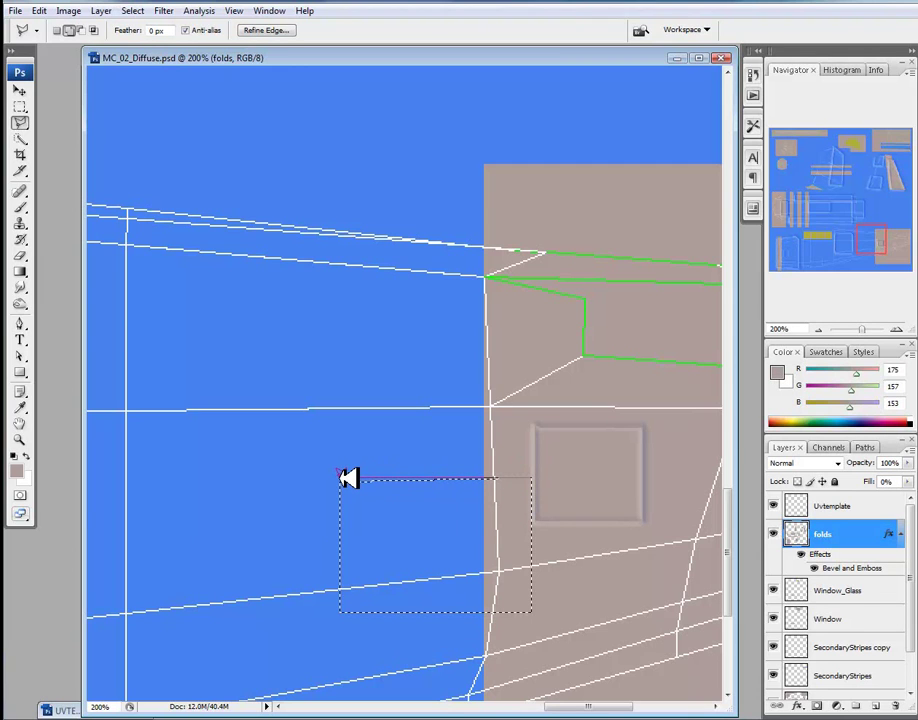
left_click(341, 611)
left_click(531, 611)
left_click(535, 479)
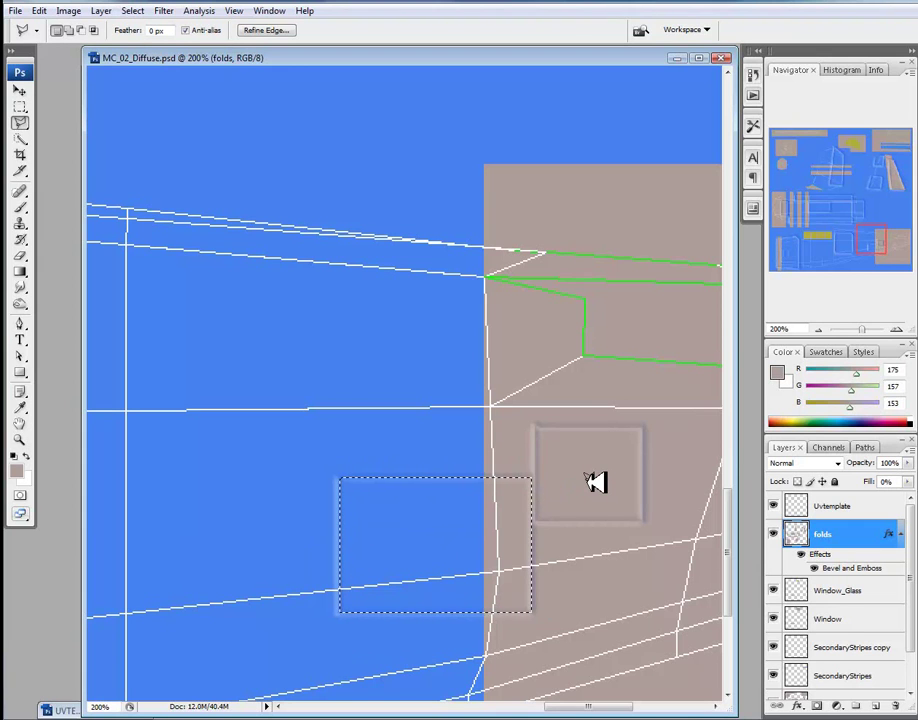
key("alt+BackSpace")
key("ctrl+d")
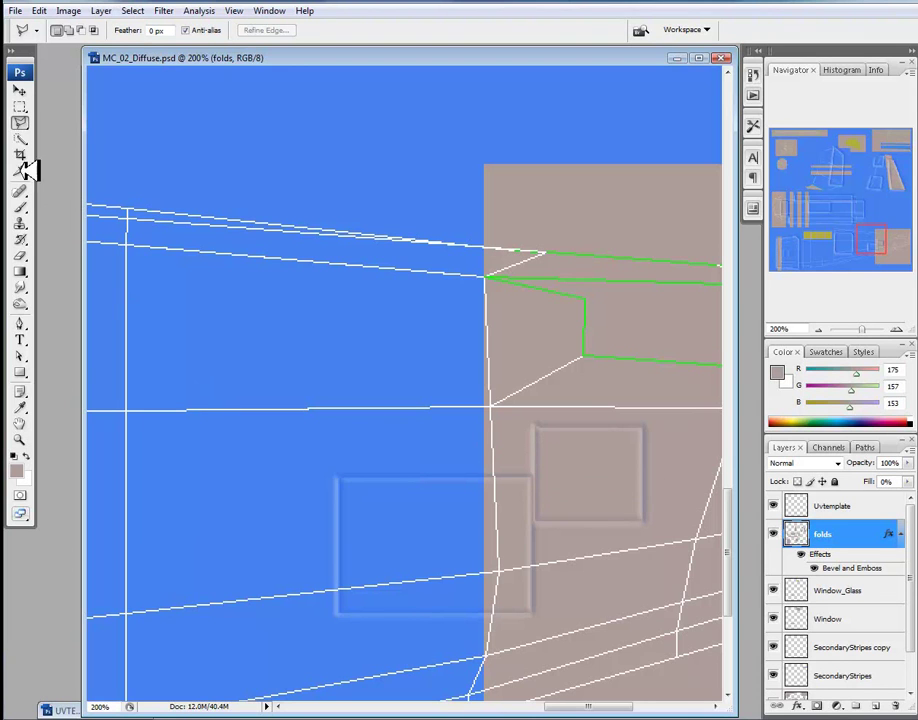
Select the new rectangular panel with a marquee and nudge it until its edge lines up with the small square panel, and deselect
left_click(22, 107)
left_click_drag(290, 447, 534, 641)
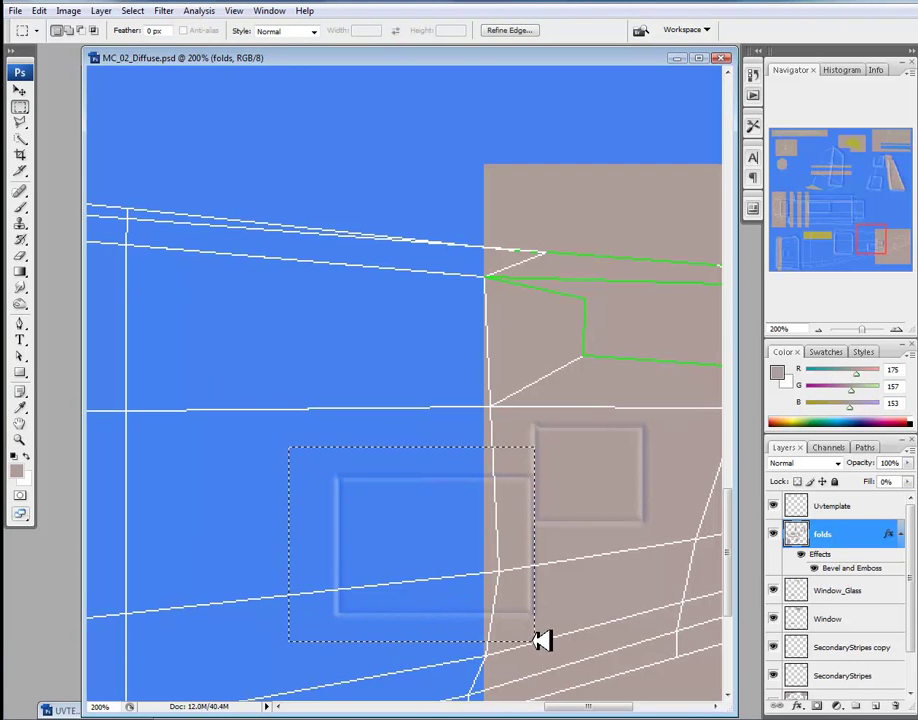
key("v")
key("Left")
key("Left")
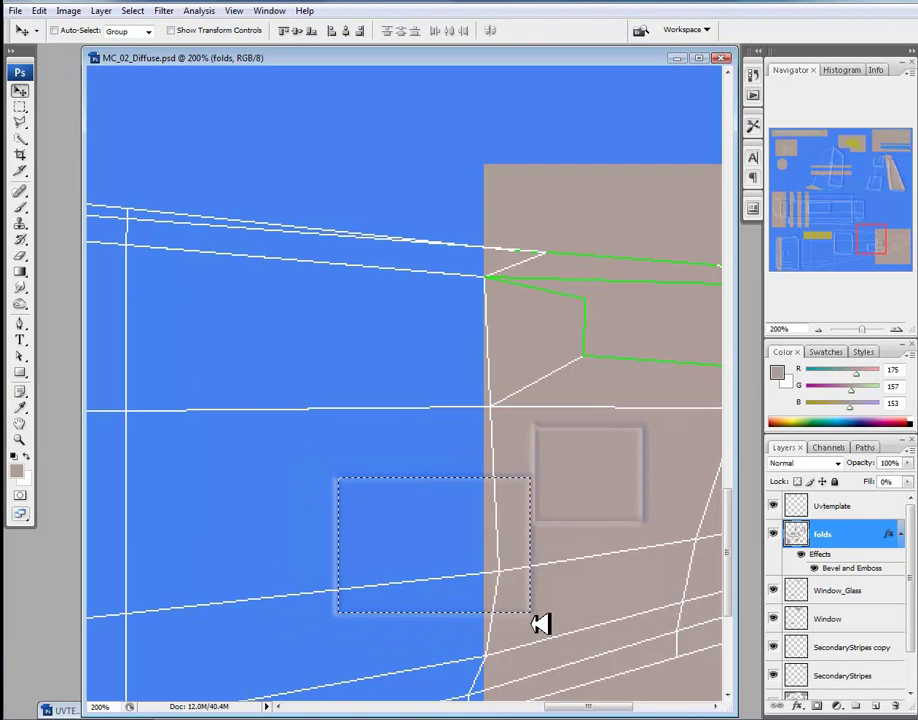
key("Right")
key("Right")
key("Right")
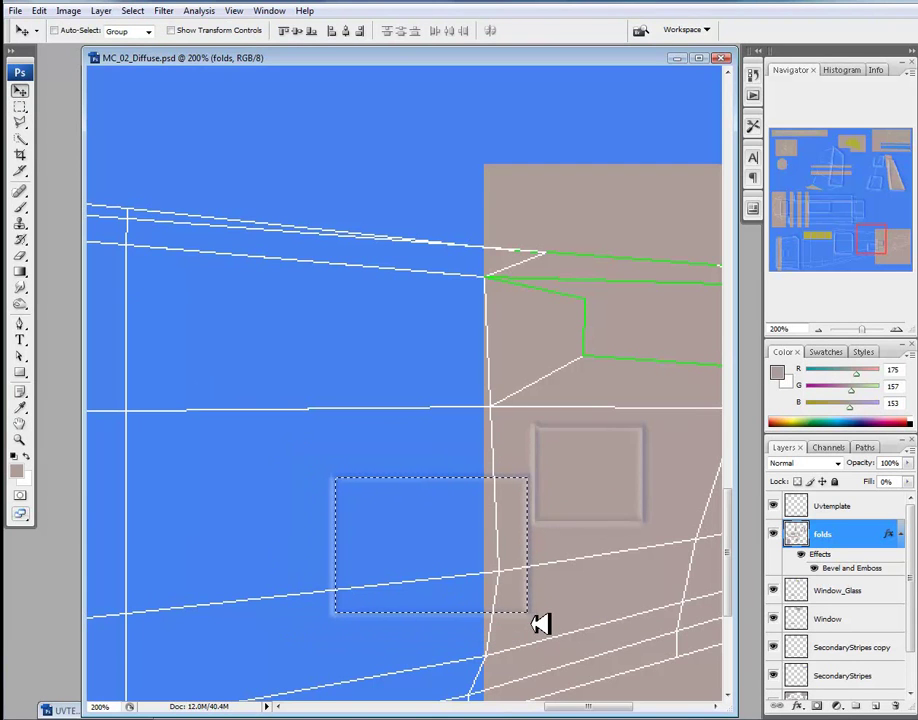
key("Right")
key("Right")
key("Right")
key("Right")
key("Right")
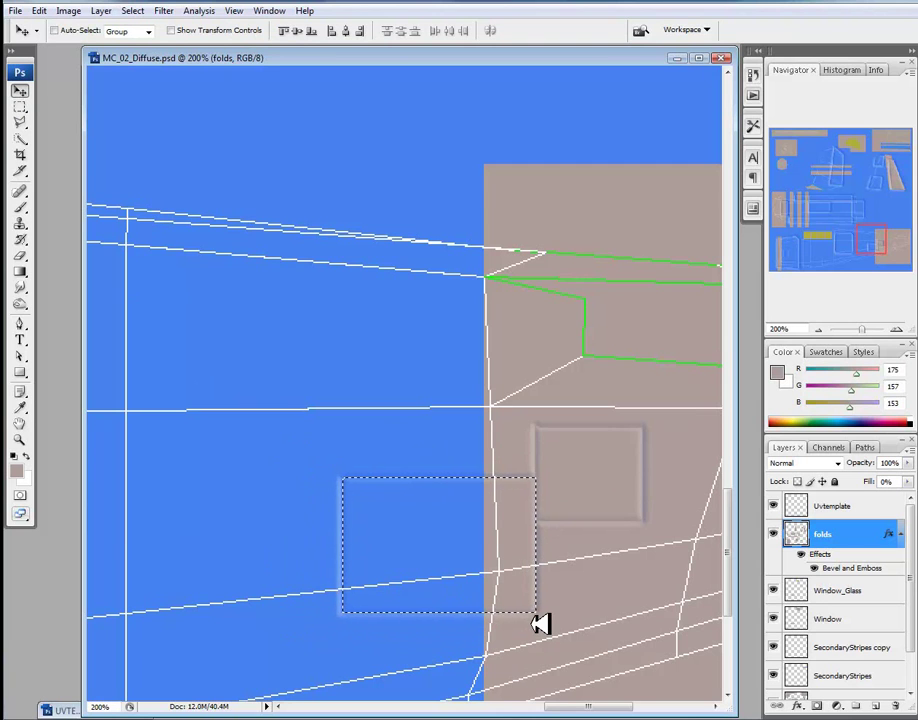
key("ctrl+d")
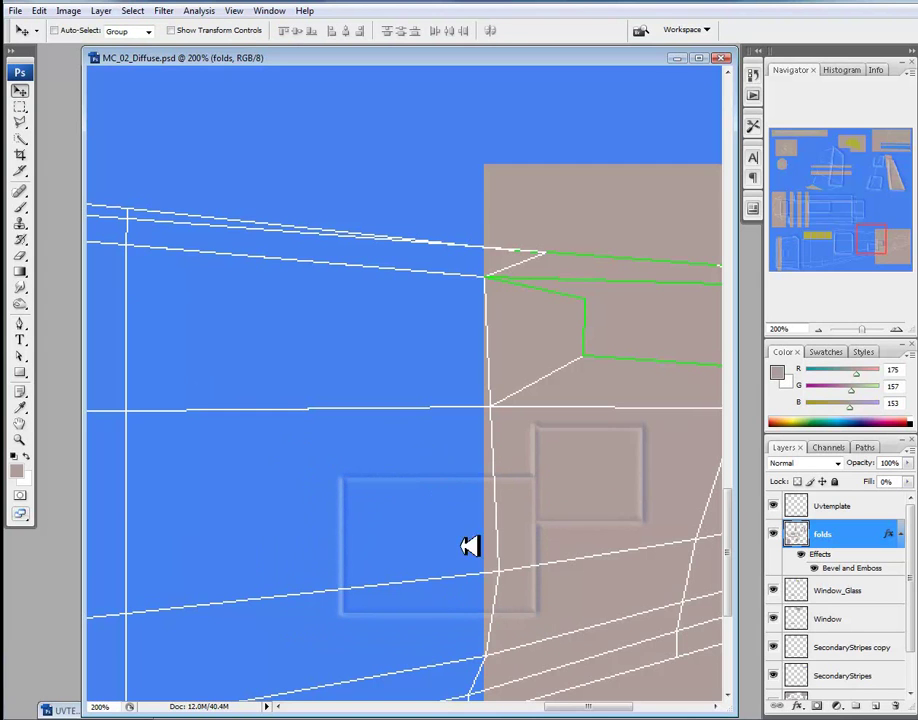
Hide the Uvtemplate layer and review all the panel lines on the whole texture
left_click(775, 505)
left_click(775, 505)
left_click(775, 505)
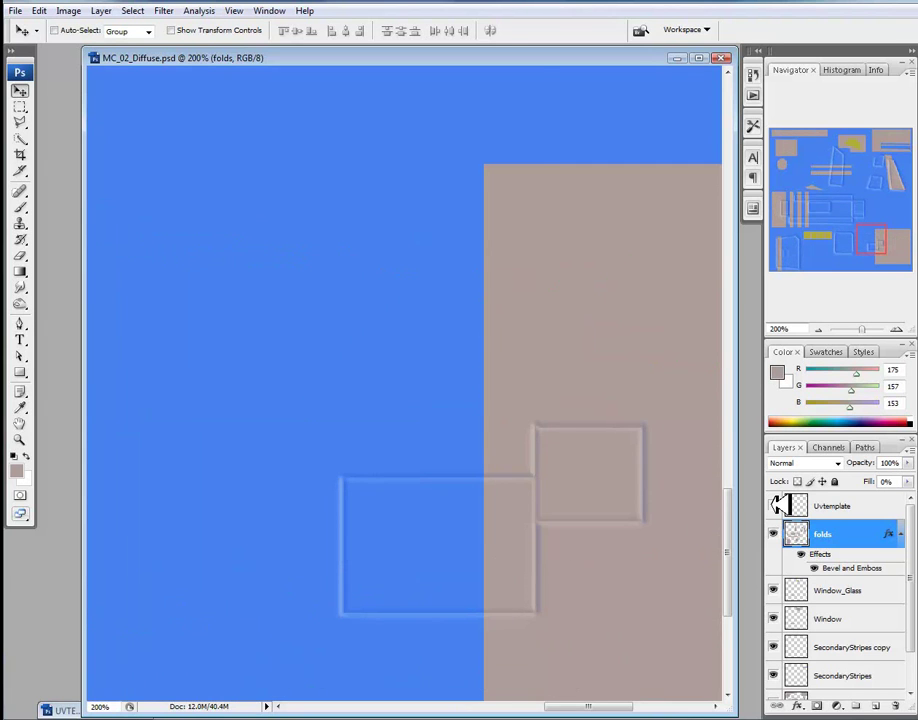
key("ctrl+0")
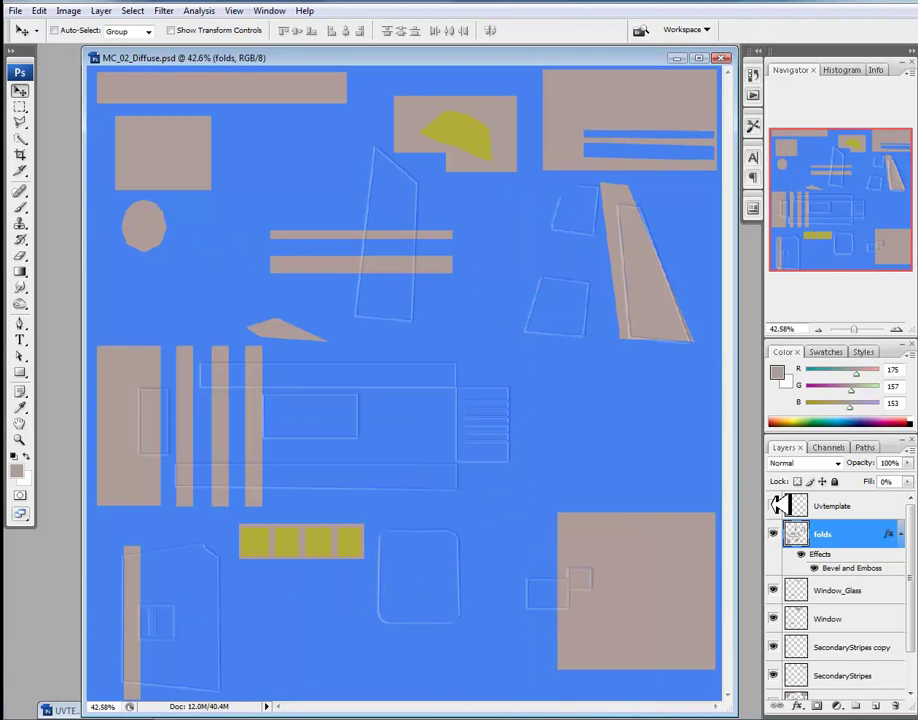
Save MC_02_Diffuse.psd and switch to 3ds Max
left_click(15, 10)
left_click(62, 177)
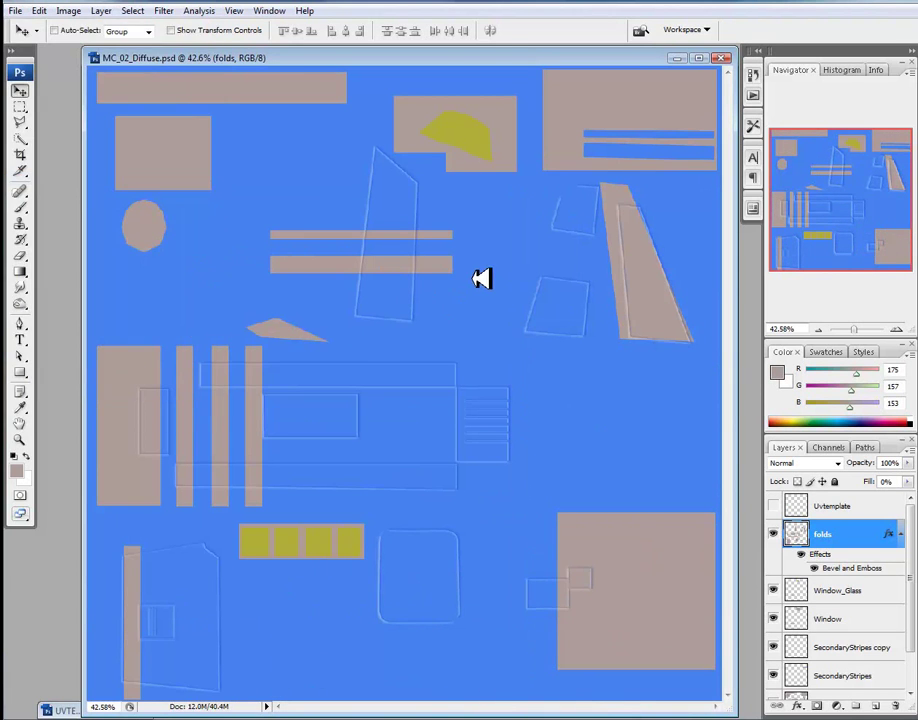
left_click(318, 716)
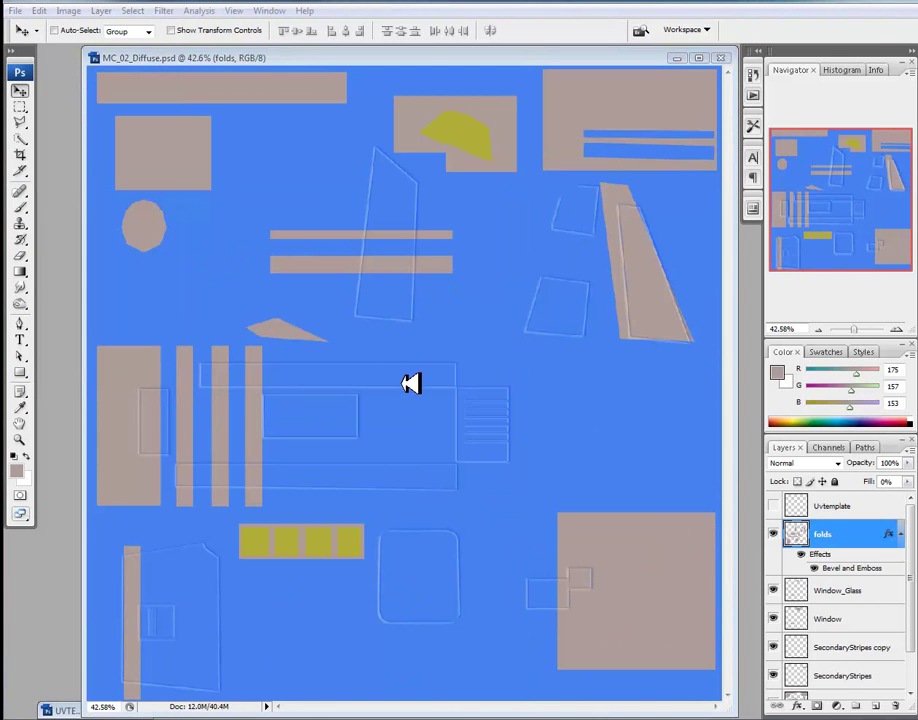
Render the plane's Perspective view at an angle showing the fuselage and wings, close the render, and switch back to Photoshop
scroll(408, 361, "down", 10)
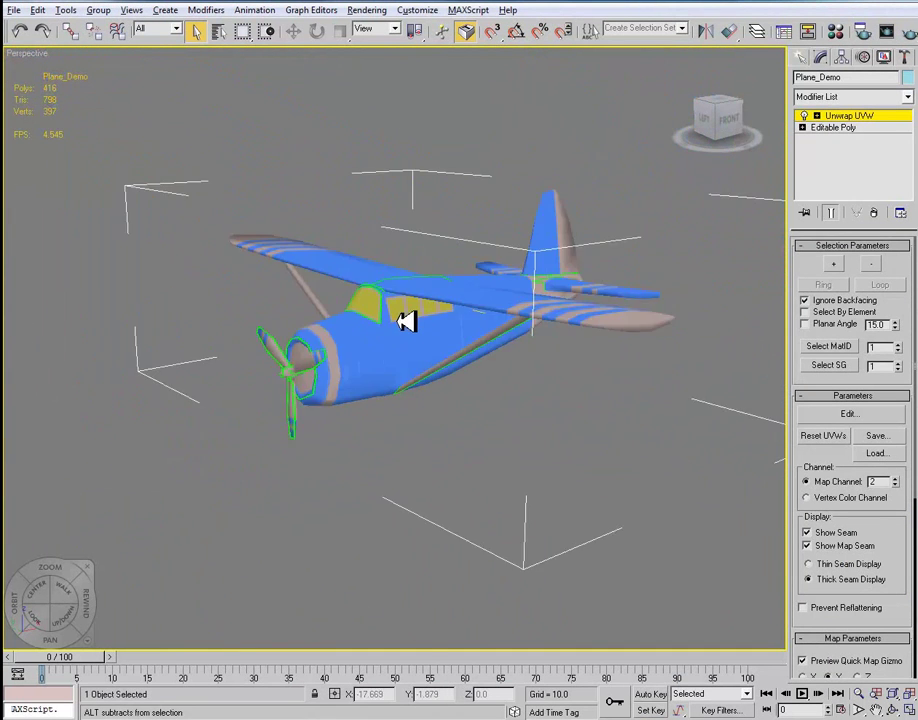
left_click_drag(390, 350, 408, 322)
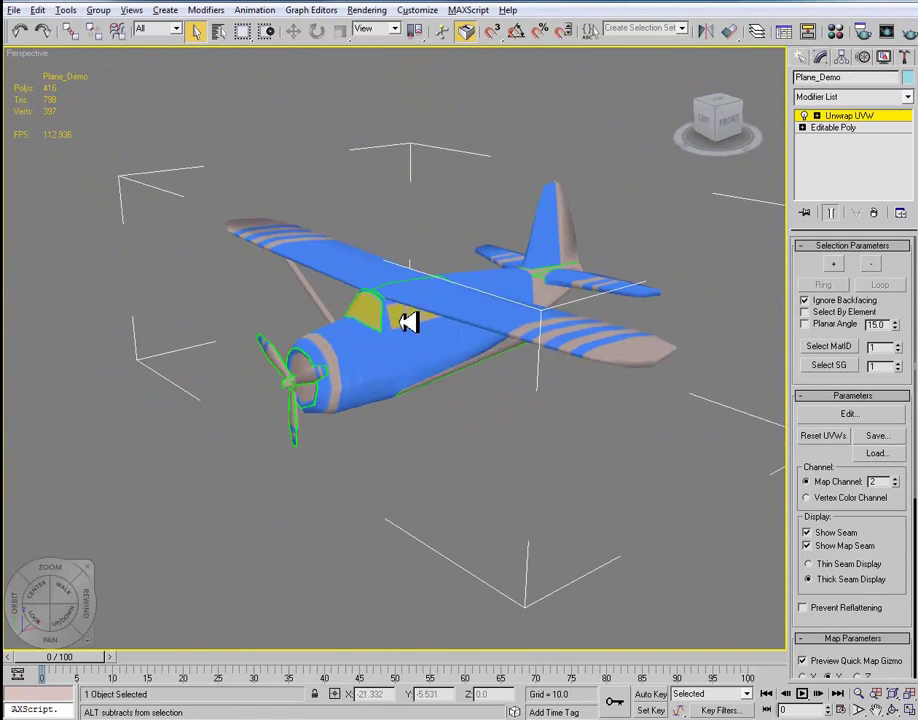
scroll(418, 318, "up", 3)
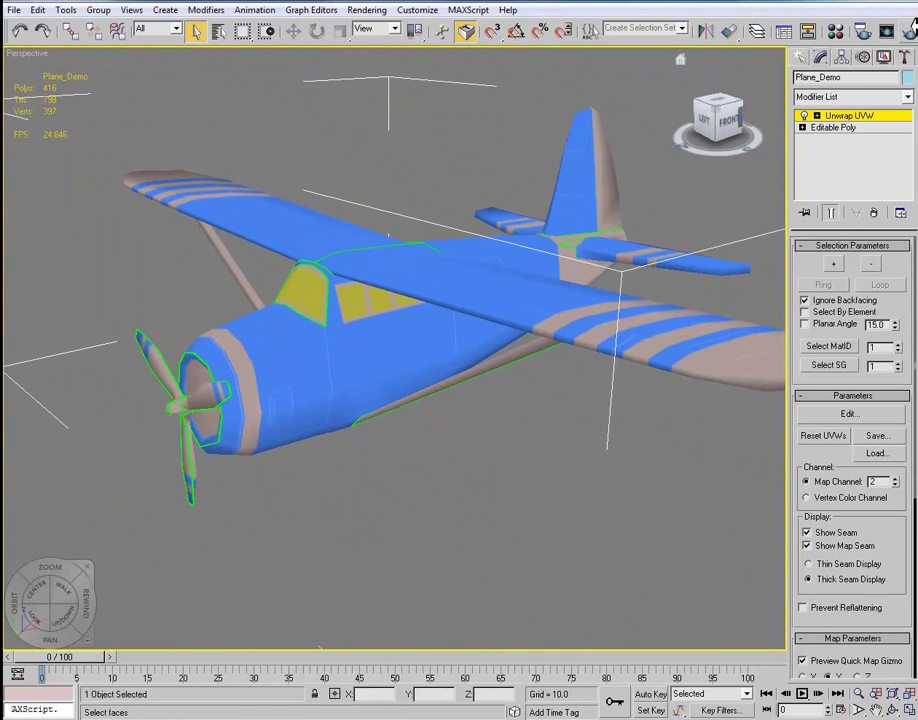
left_click(906, 33)
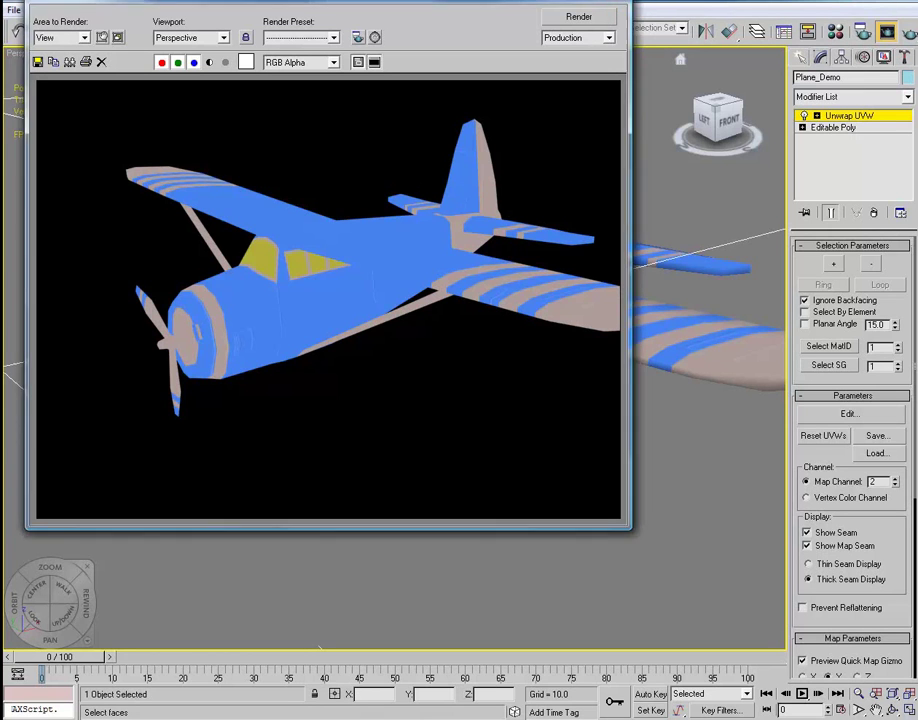
left_click(597, 3)
left_click(40, 716)
key("alt+Tab")
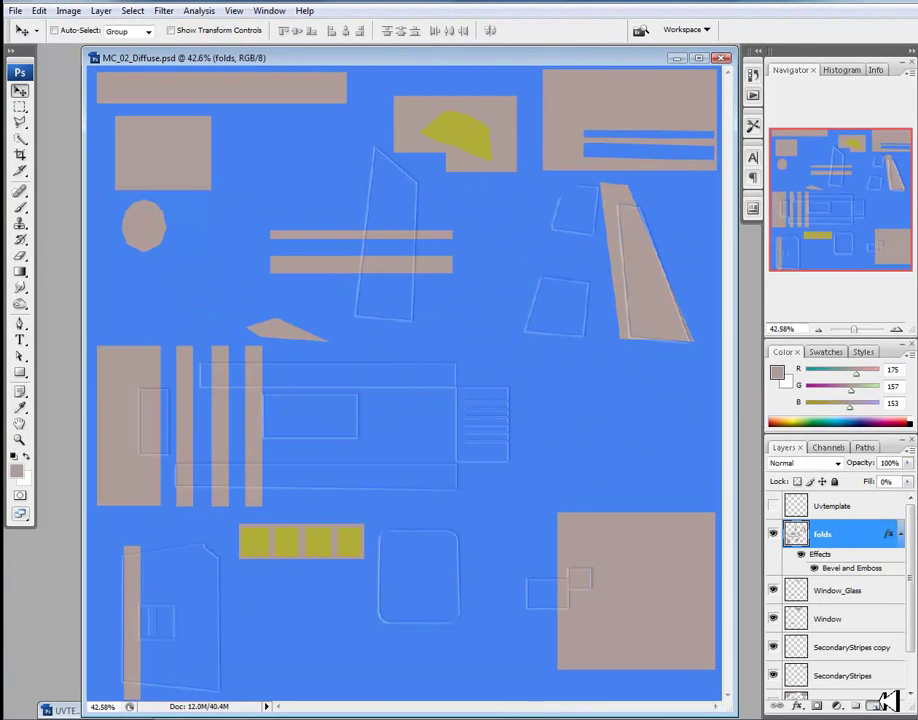
Add a new layer above folds named Rivets, and show the Uvtemplate layer again
left_click(876, 706)
double_click(836, 535)
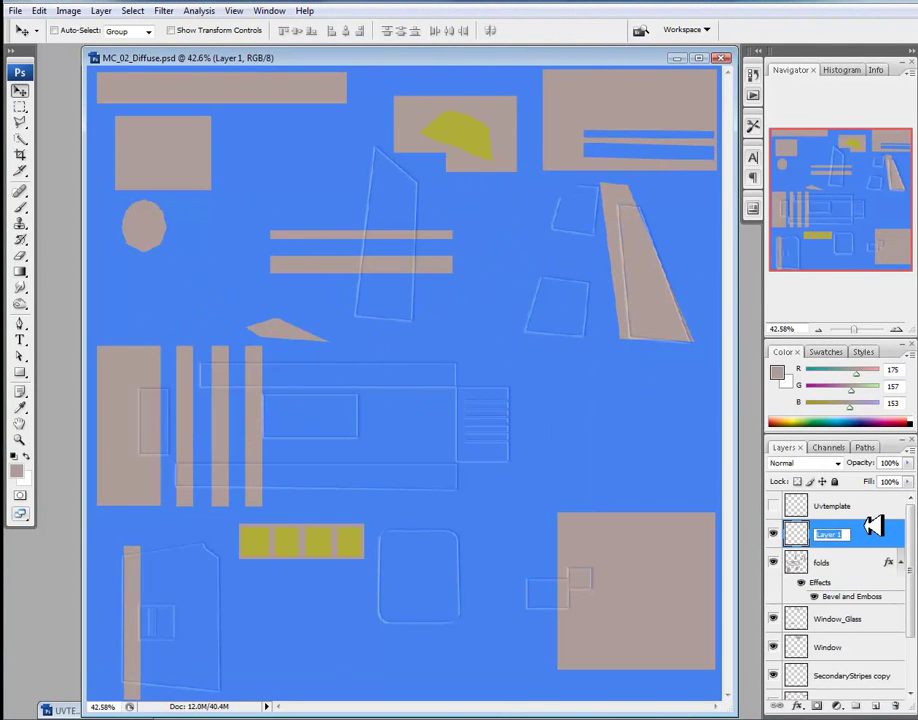
type("Rivots")
key("Return")
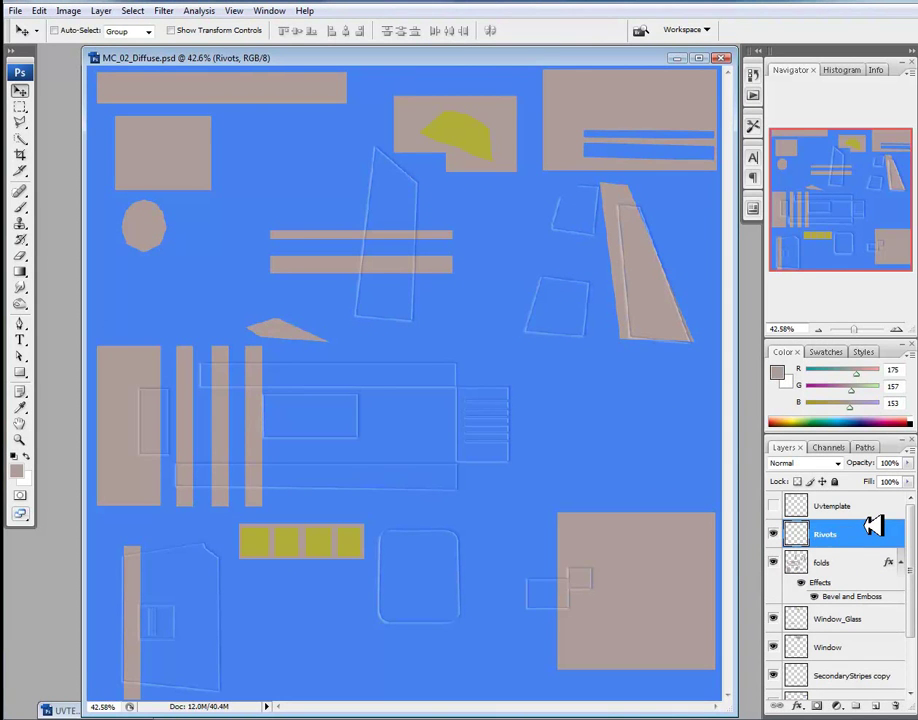
double_click(866, 531)
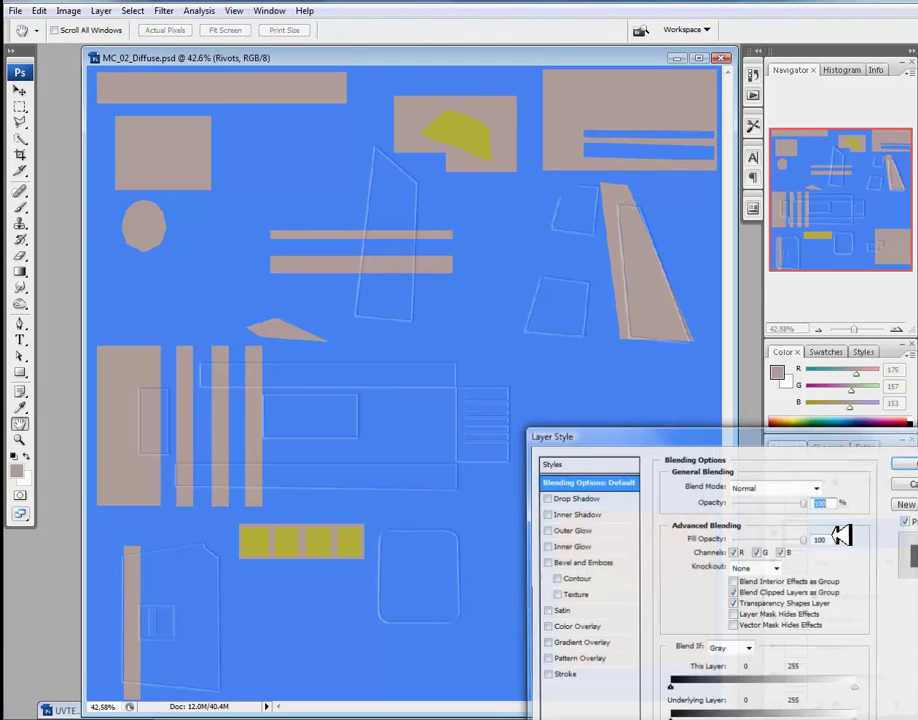
key("Escape")
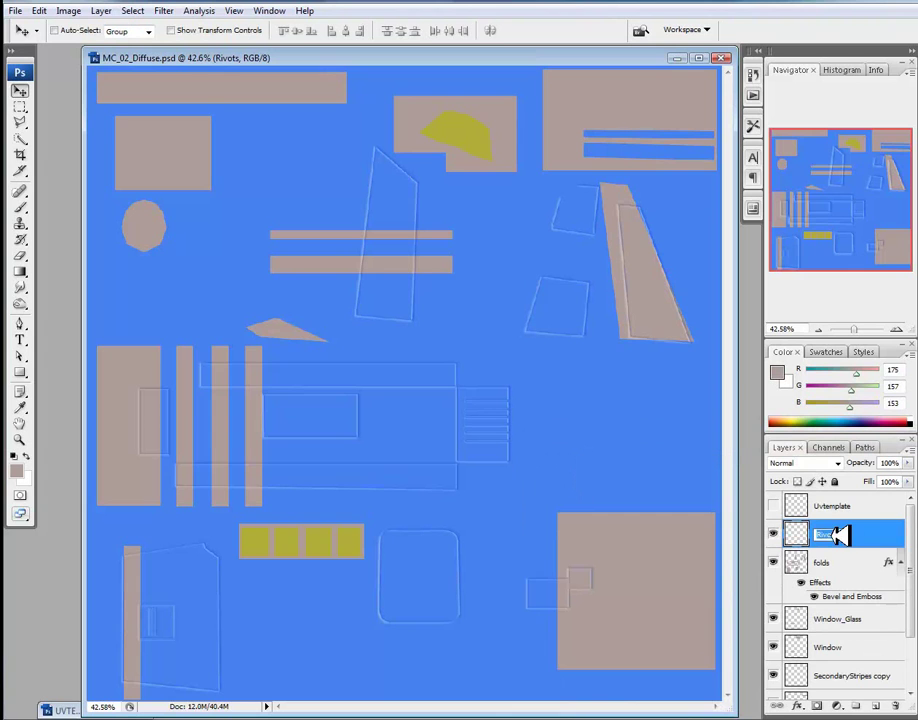
key("Return")
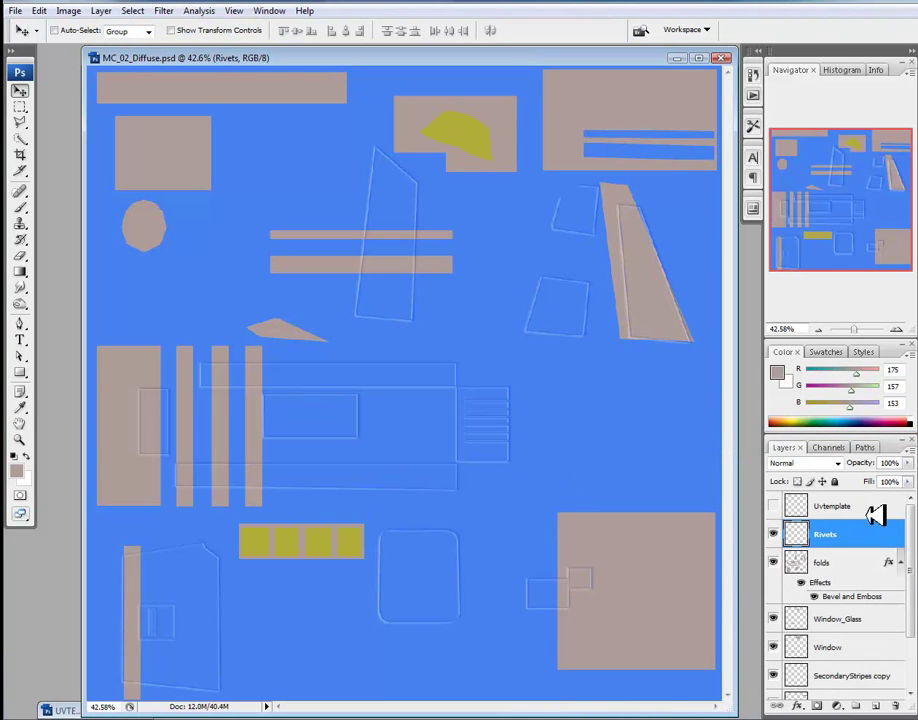
left_click(776, 505)
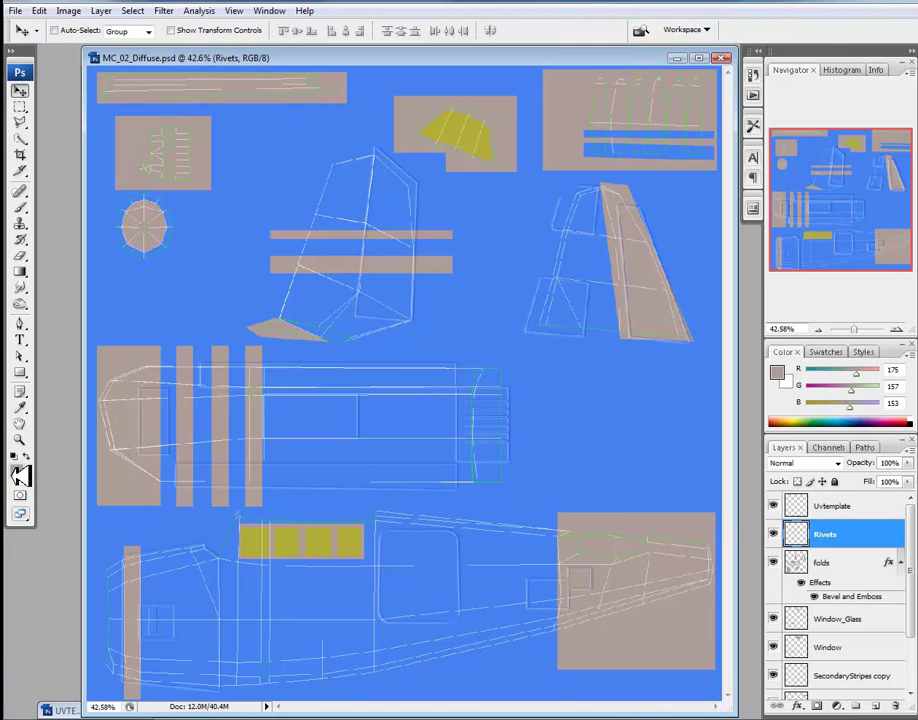
Choose the hard round 3 px brush preset and set its tip spacing to 1000%
left_click(20, 206)
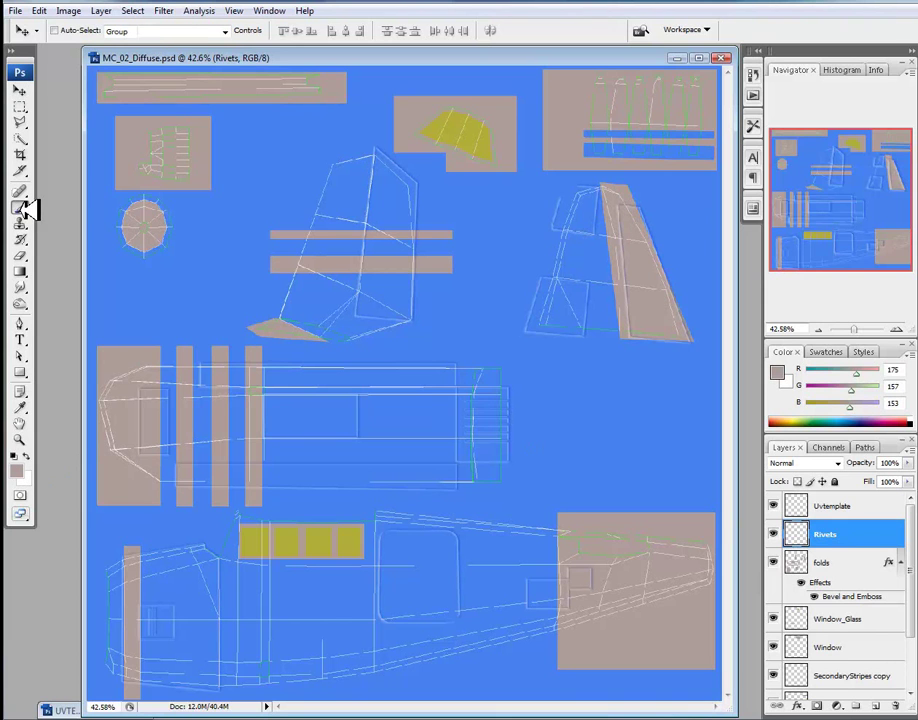
key("F5")
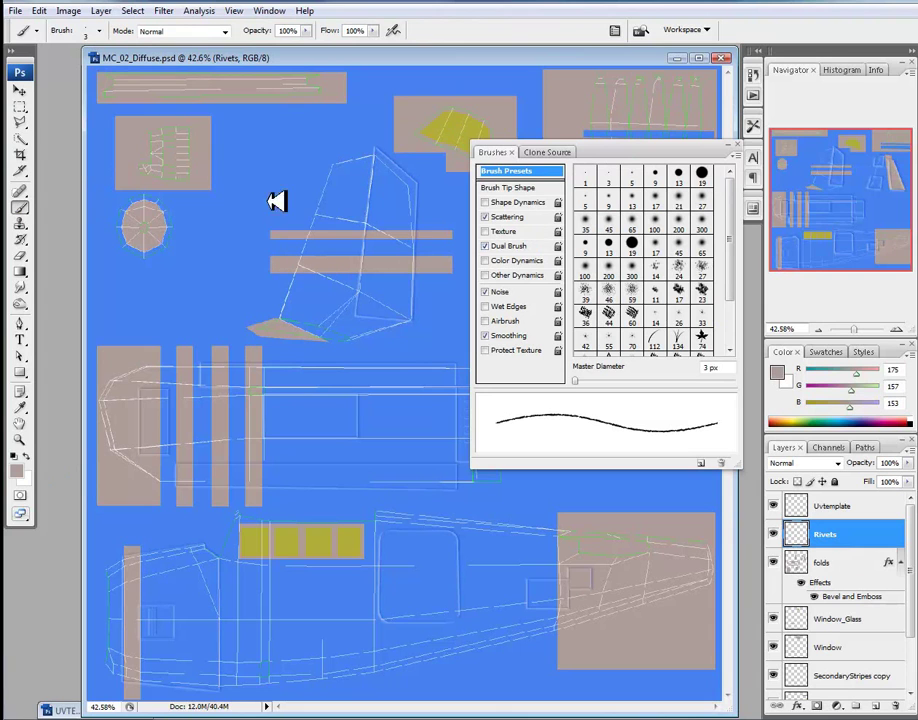
left_click_drag(248, 150, 256, 242)
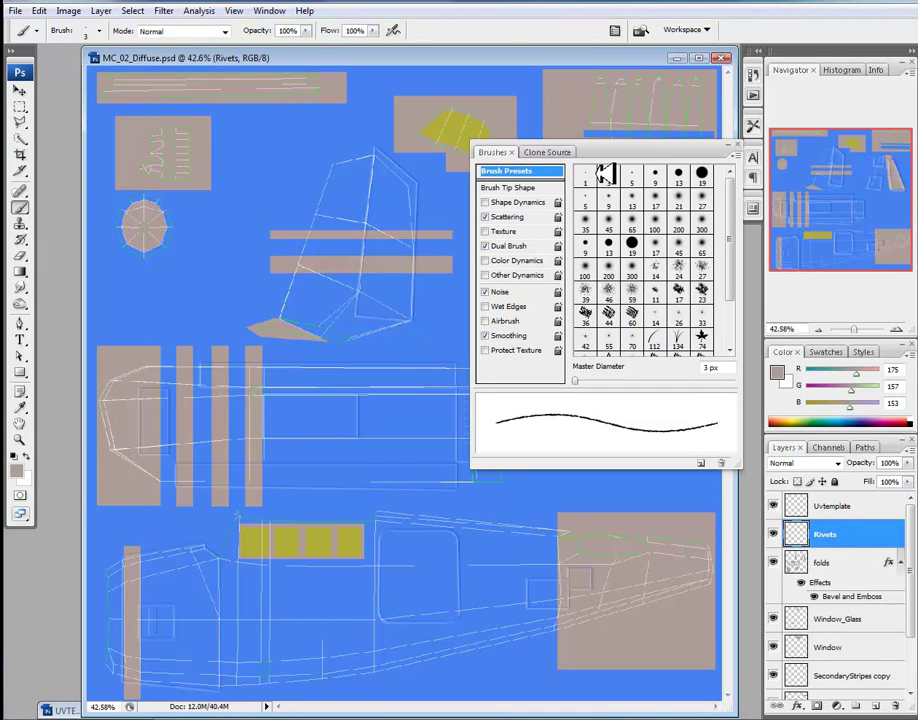
left_click(618, 174)
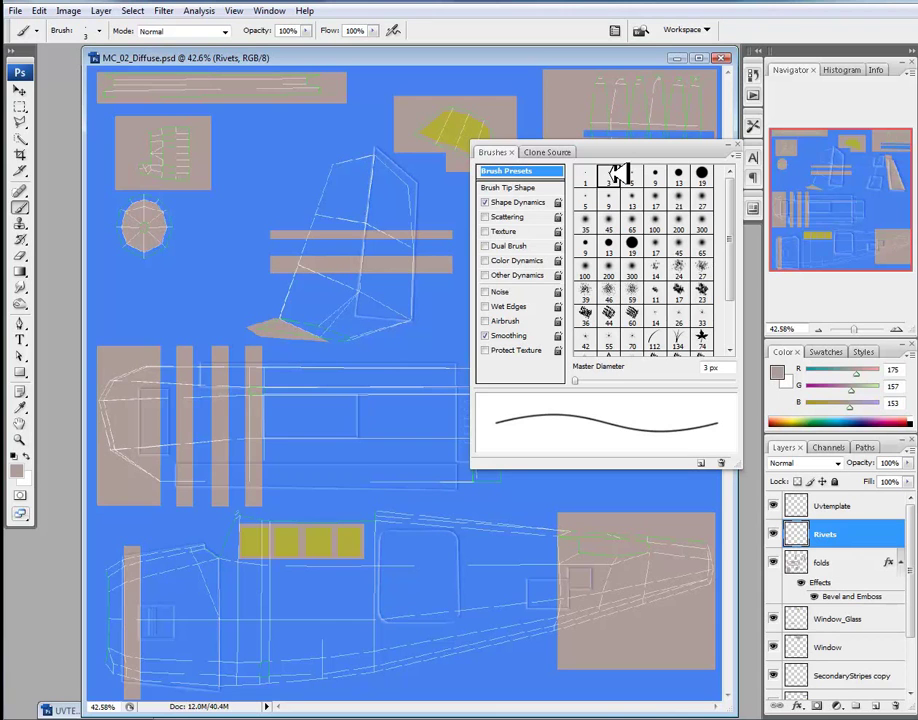
left_click(547, 188)
left_click_drag(600, 380, 744, 383)
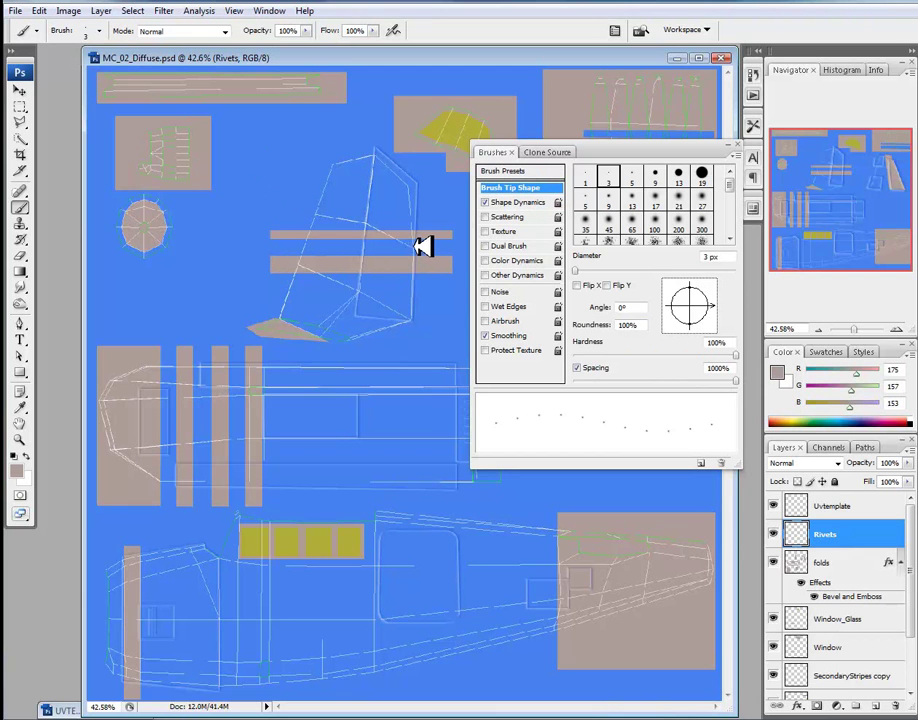
Try out the dotted brush on the blank area of the texture, set its diameter to 4 px, and undo the test strokes
key("ctrl+plus")
key("ctrl+plus")
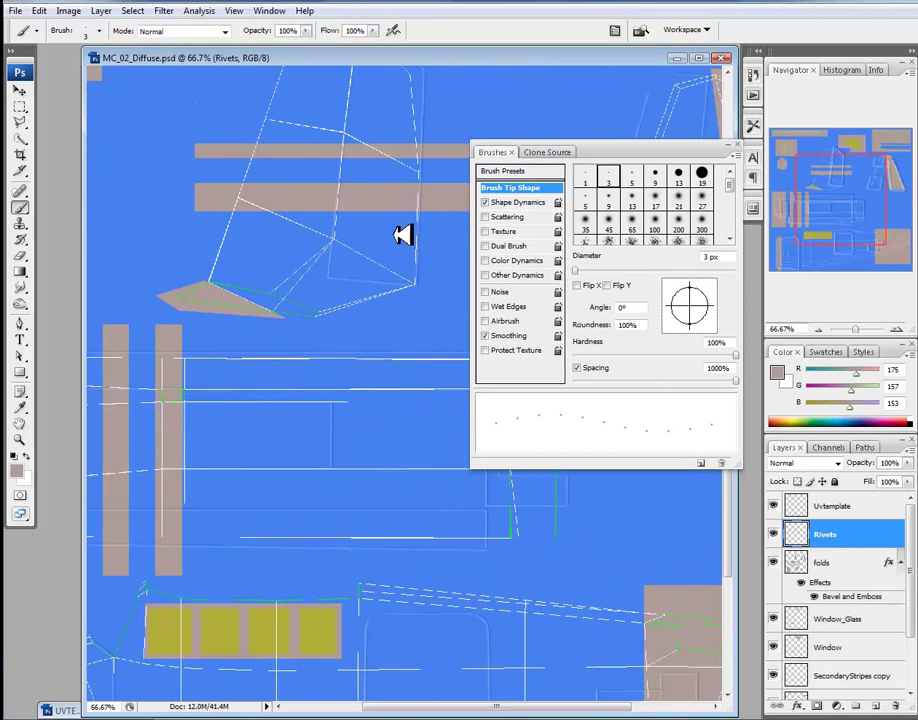
left_click_drag(273, 123, 360, 276)
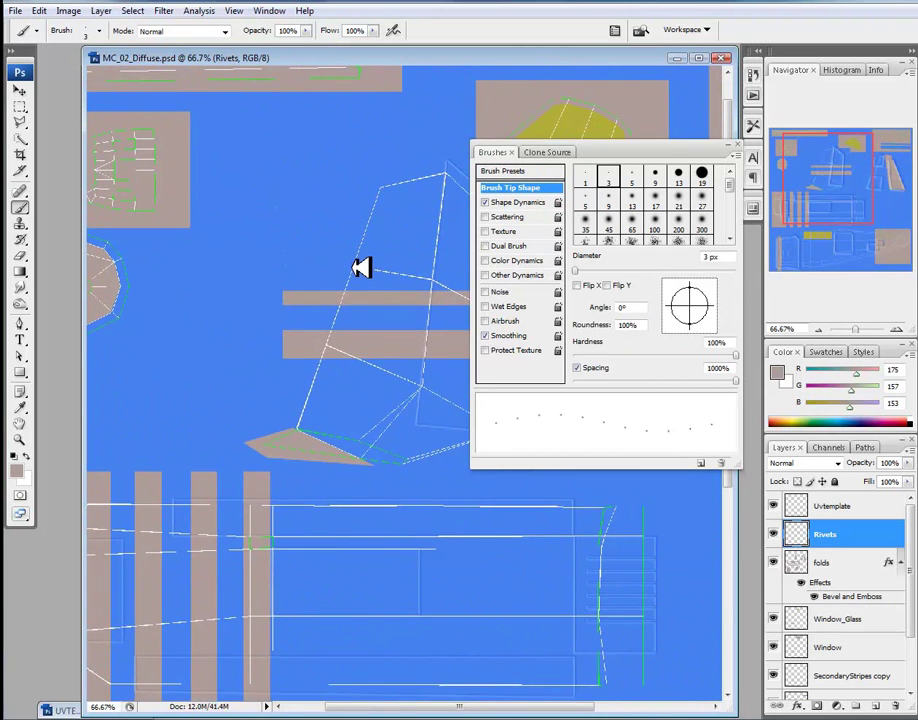
key("ctrl+plus")
key("ctrl+plus")
left_click_drag(166, 171, 392, 265)
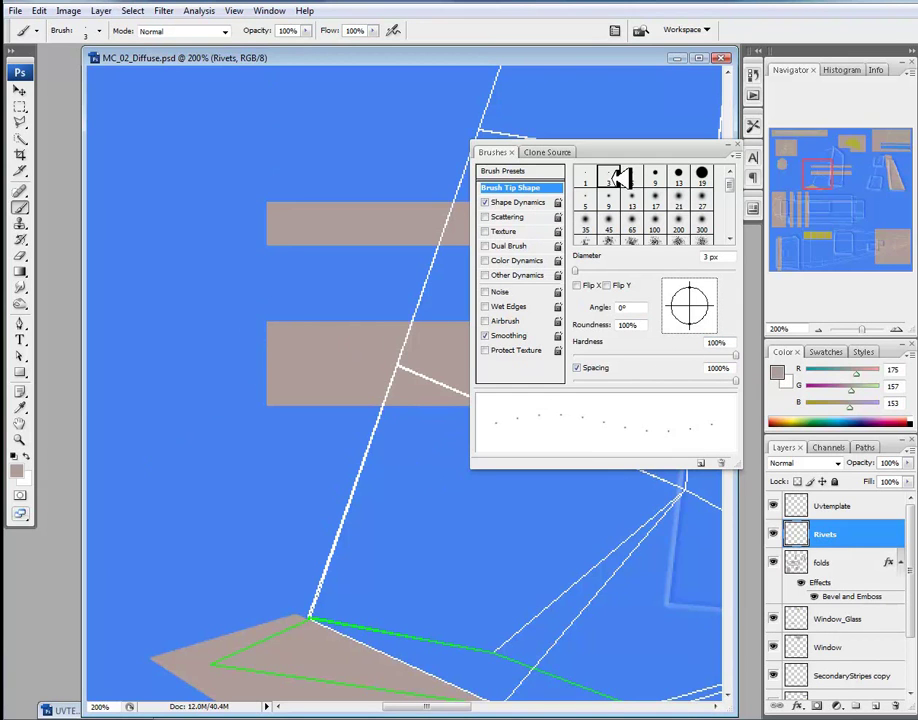
left_click_drag(727, 257, 604, 229)
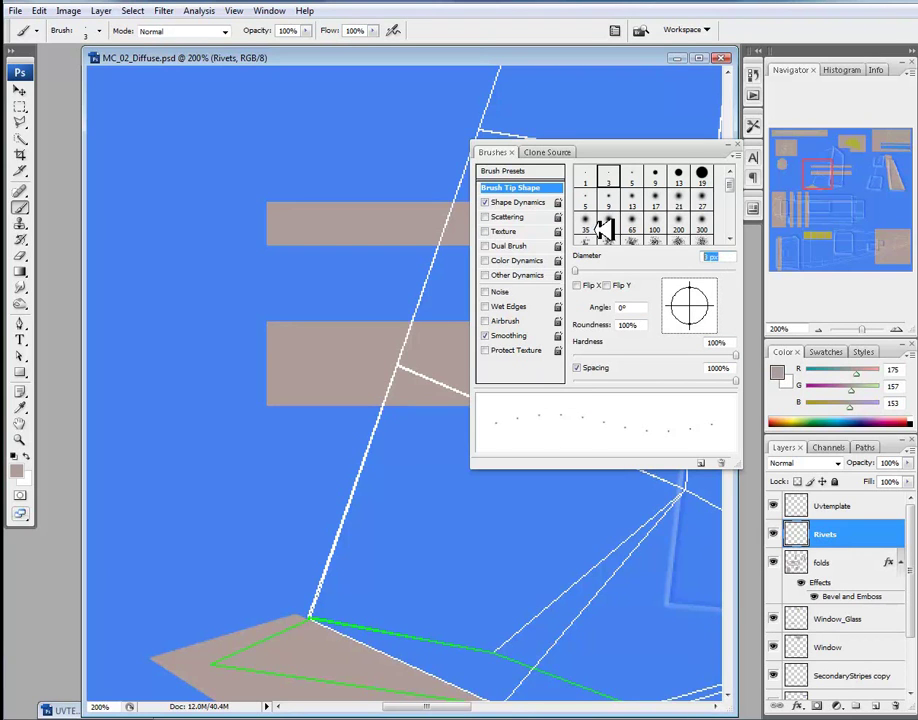
left_click_drag(208, 121, 286, 290)
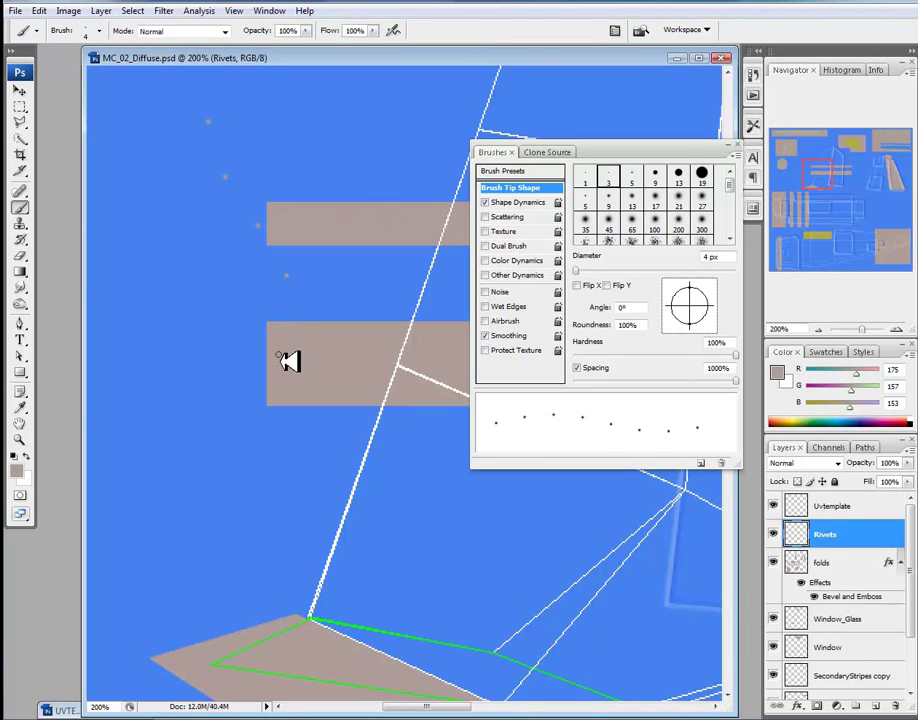
key("ctrl+z")
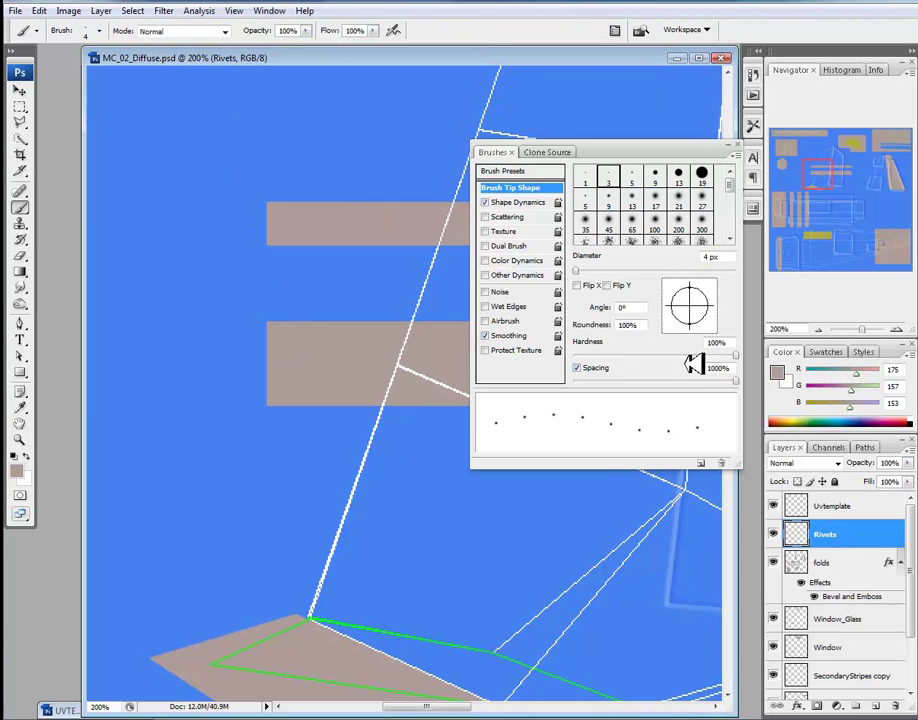
Set the brush spacing to 800%, check the dots with trial strokes, and undo them
left_click_drag(732, 368, 615, 363)
type("800")
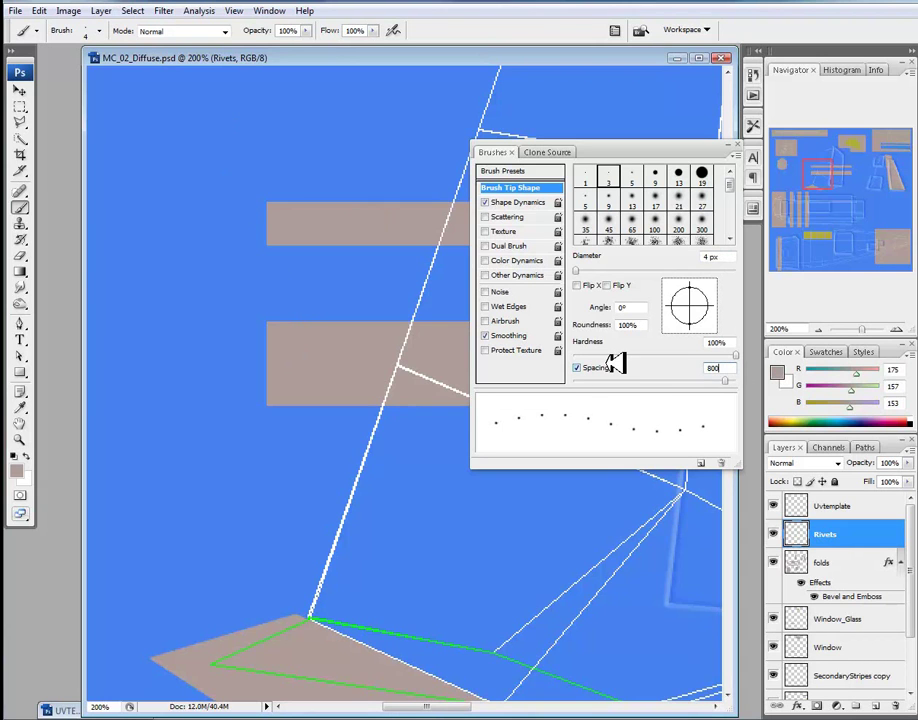
left_click_drag(113, 103, 207, 364)
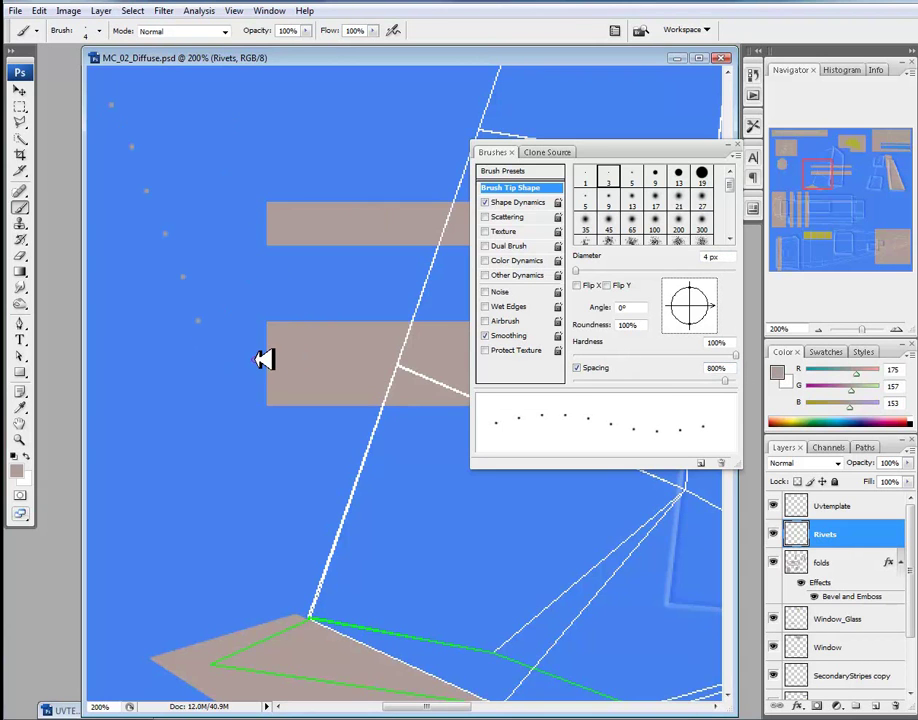
key("ctrl+z")
left_click(741, 142)
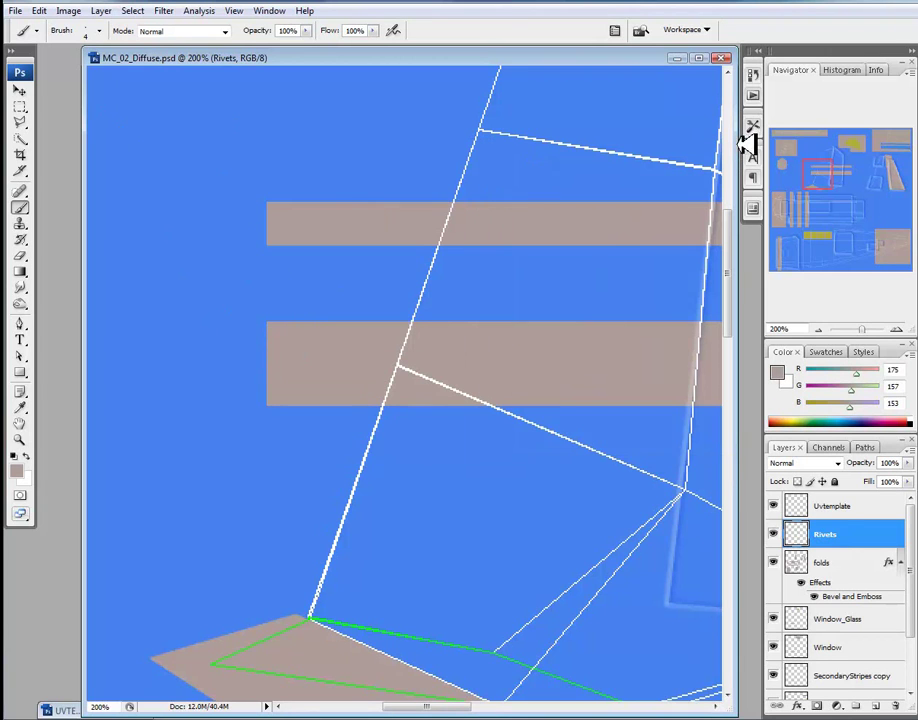
mouse_move(249, 154)
left_mouse_down()
mouse_move(389, 363)
mouse_move(393, 395)
mouse_move(362, 480)
mouse_move(287, 498)
mouse_move(360, 576)
left_mouse_up()
key("ctrl+z")
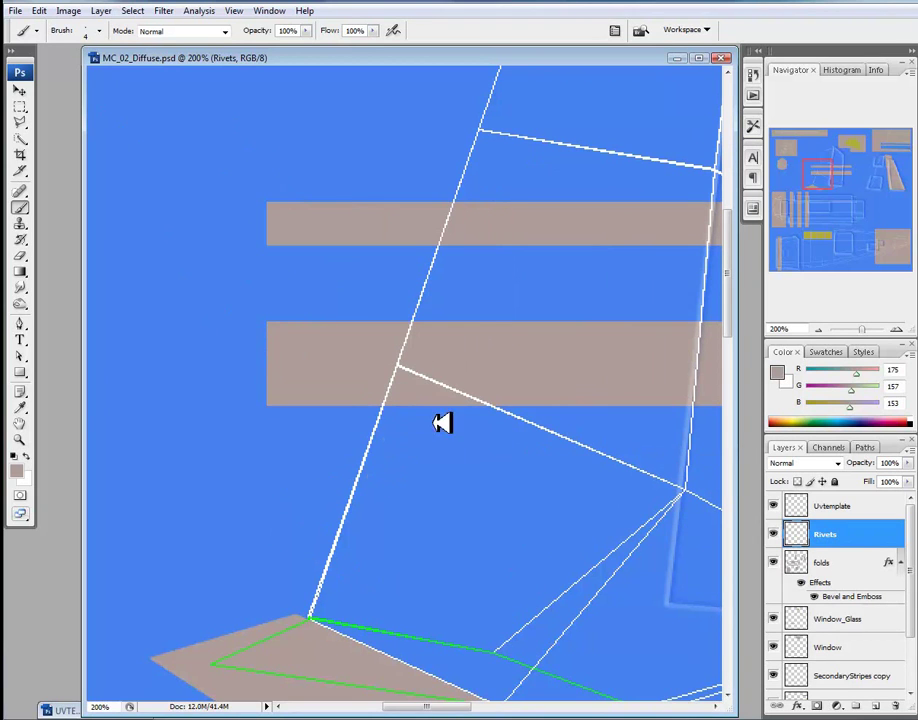
Draw a straight horizontal Pen path through the long narrow embossed panel along the wing's upper edge, spanning its full length
key("ctrl+minus")
key("ctrl+minus")
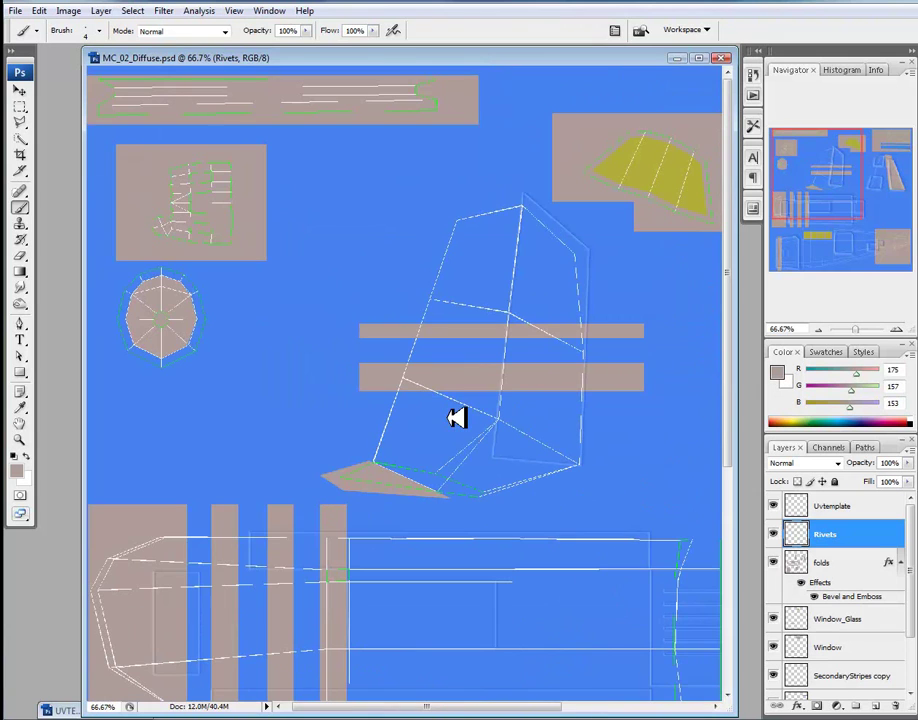
left_click(21, 323)
scroll(310, 435, "down", 3)
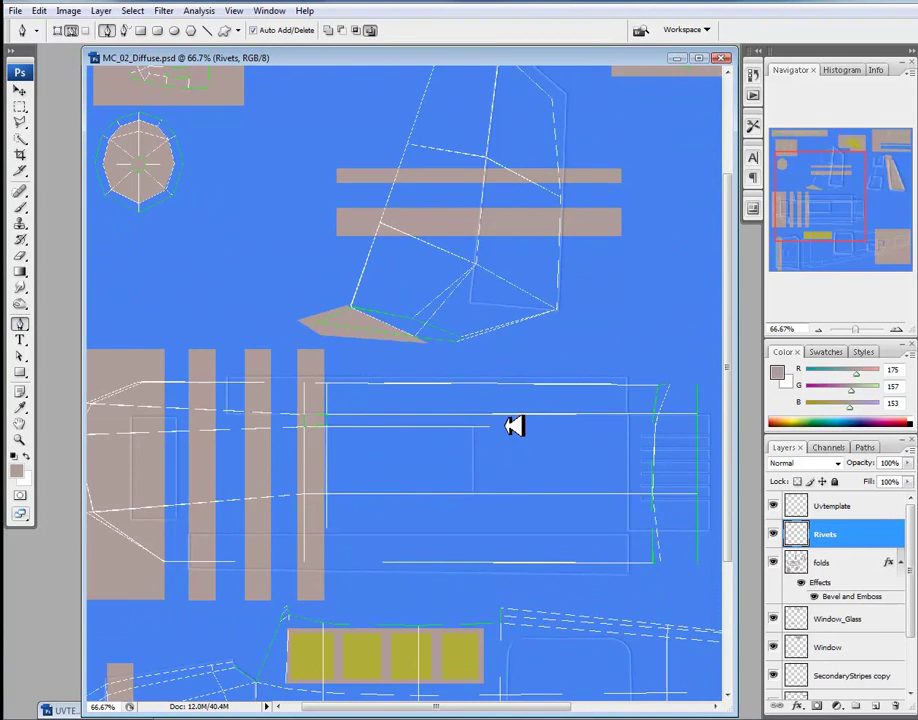
key("ctrl+plus")
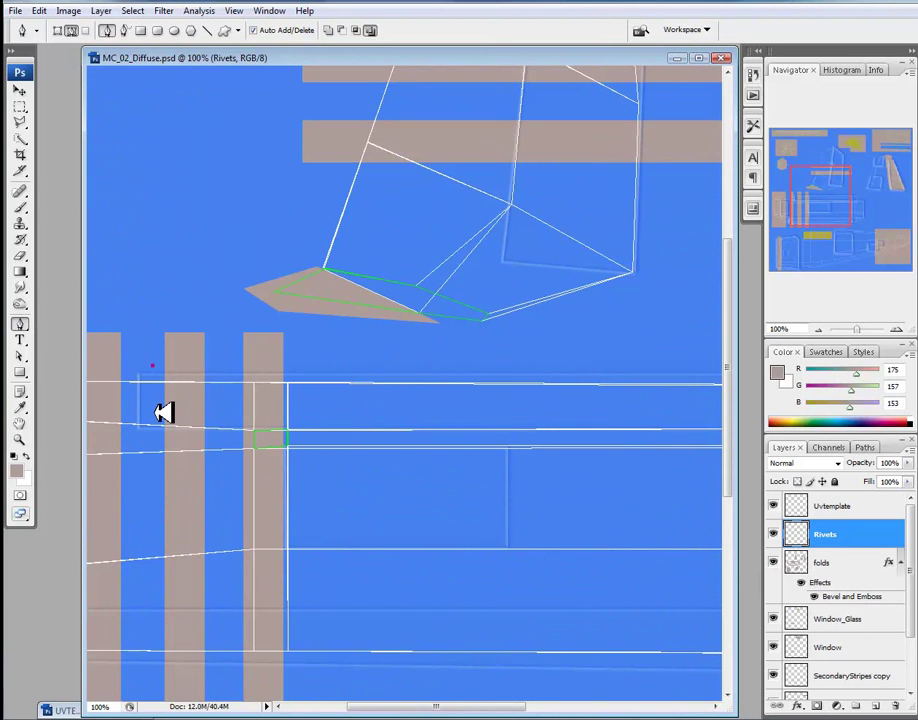
key("ctrl+z")
left_click_drag(333, 416, 20, 422)
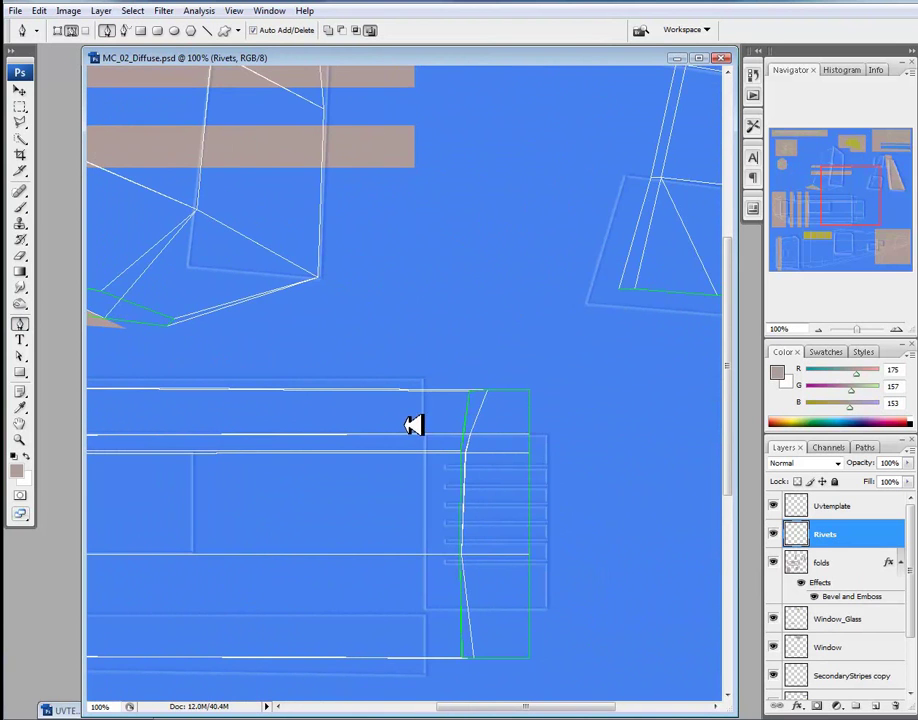
Stroke the path with the Brush, without simulated pressure, to lay a row of rivets along the panel, and delete the path
right_click(339, 421)
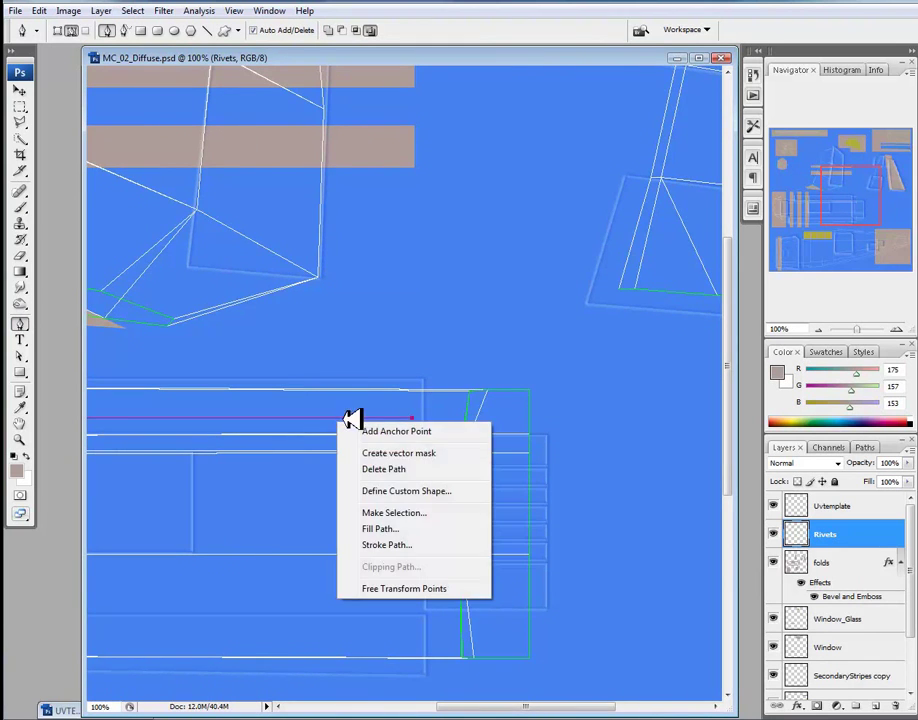
left_click(390, 545)
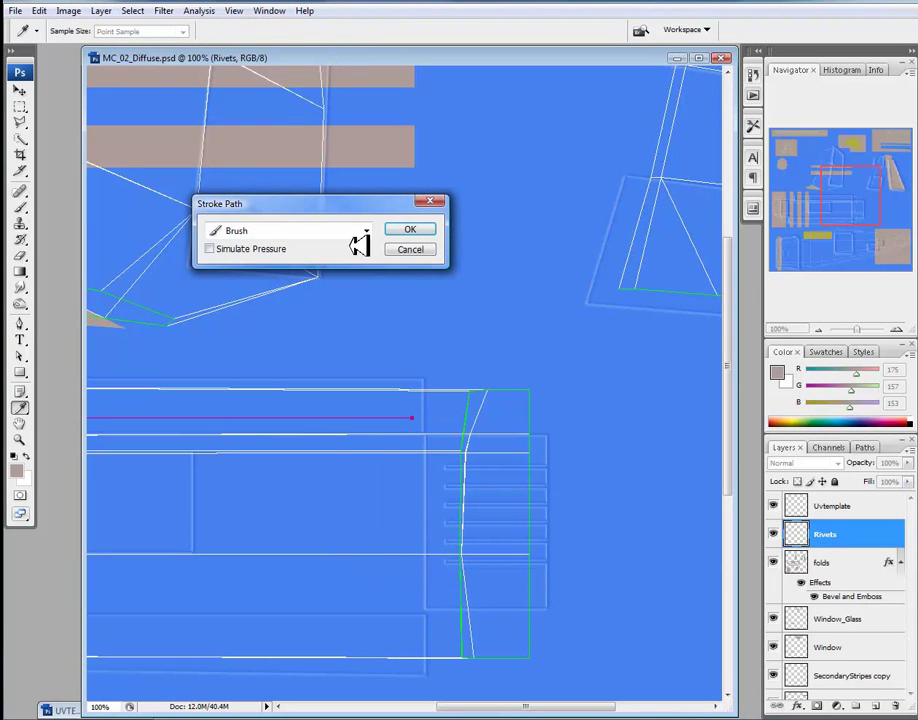
left_click(403, 229)
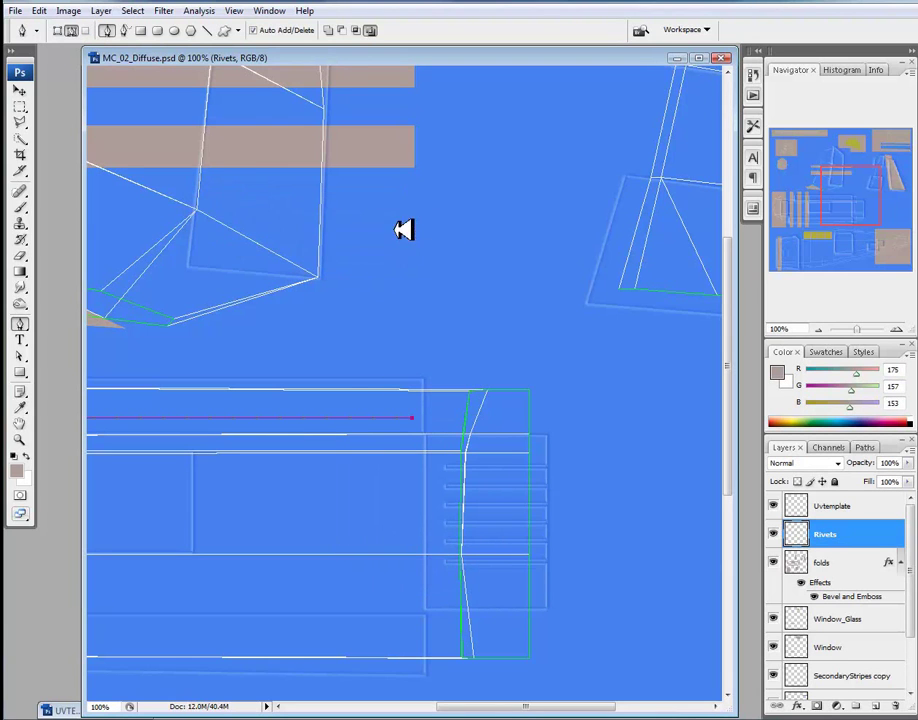
right_click(338, 422)
left_click(369, 448)
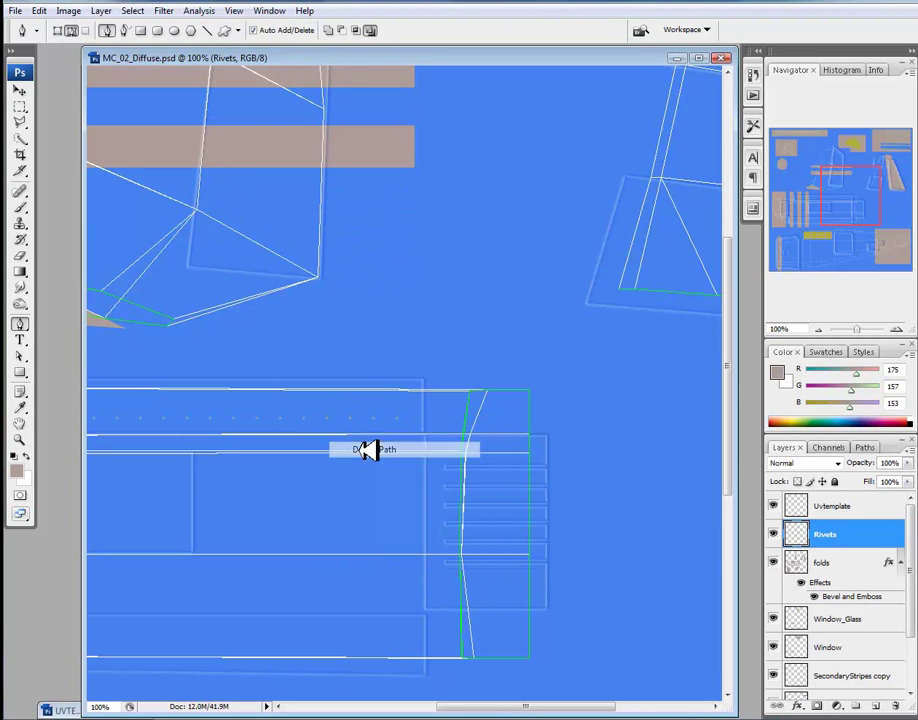
left_click_drag(318, 445, 647, 443)
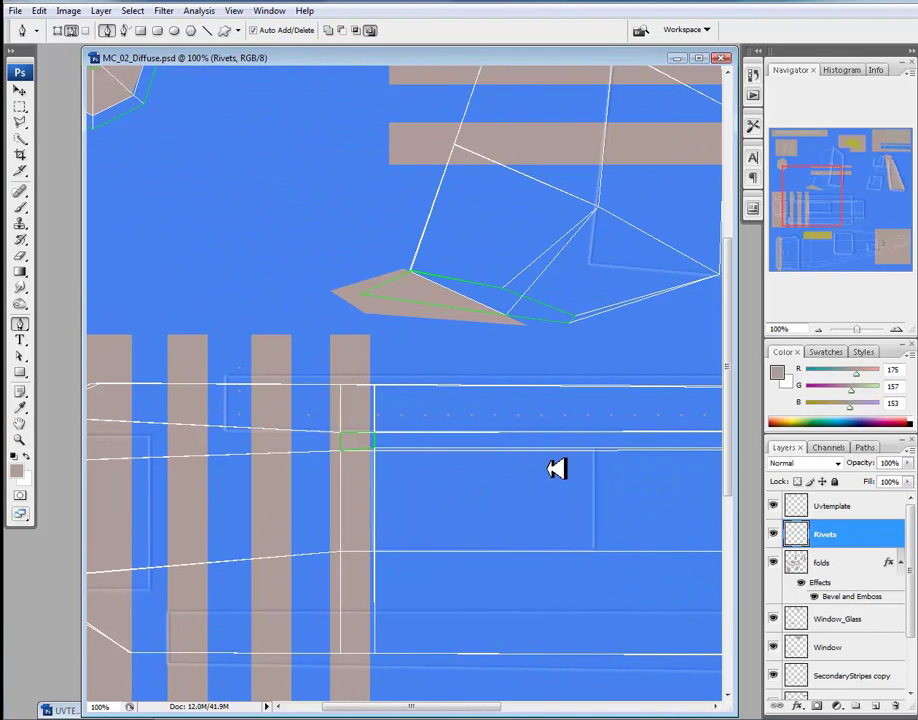
Set the Rivets layer's blending mode to Multiply and hide the Uvtemplate layer
left_click(843, 464)
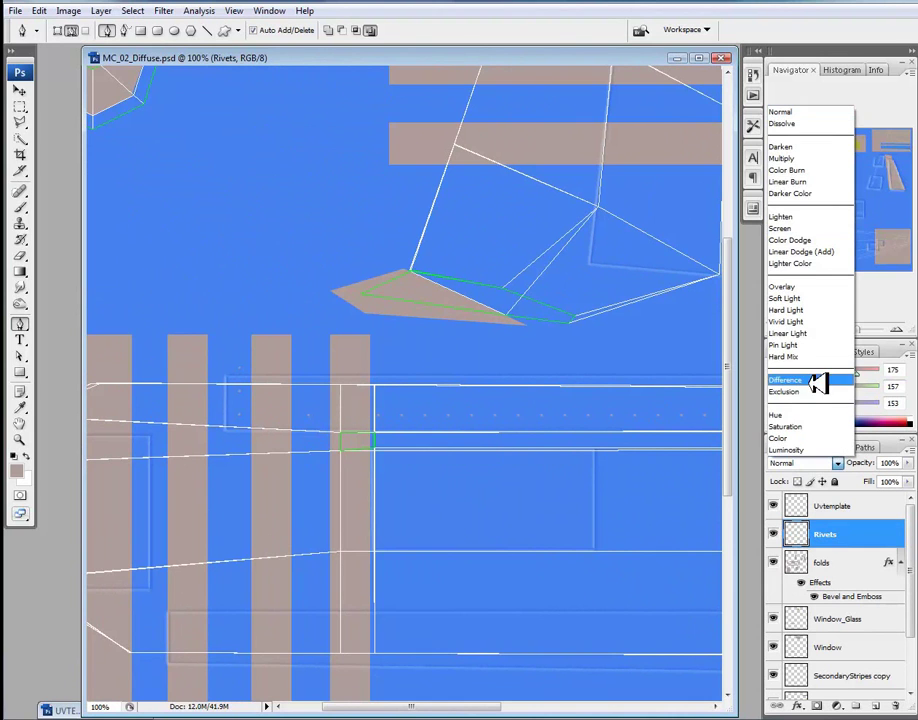
left_click(818, 160)
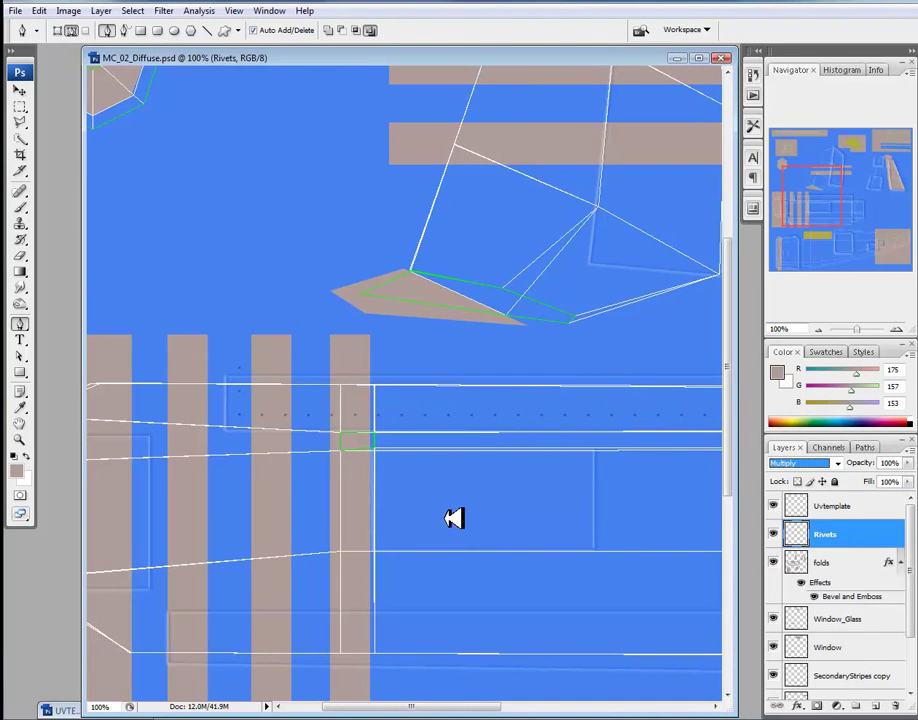
left_click(778, 505)
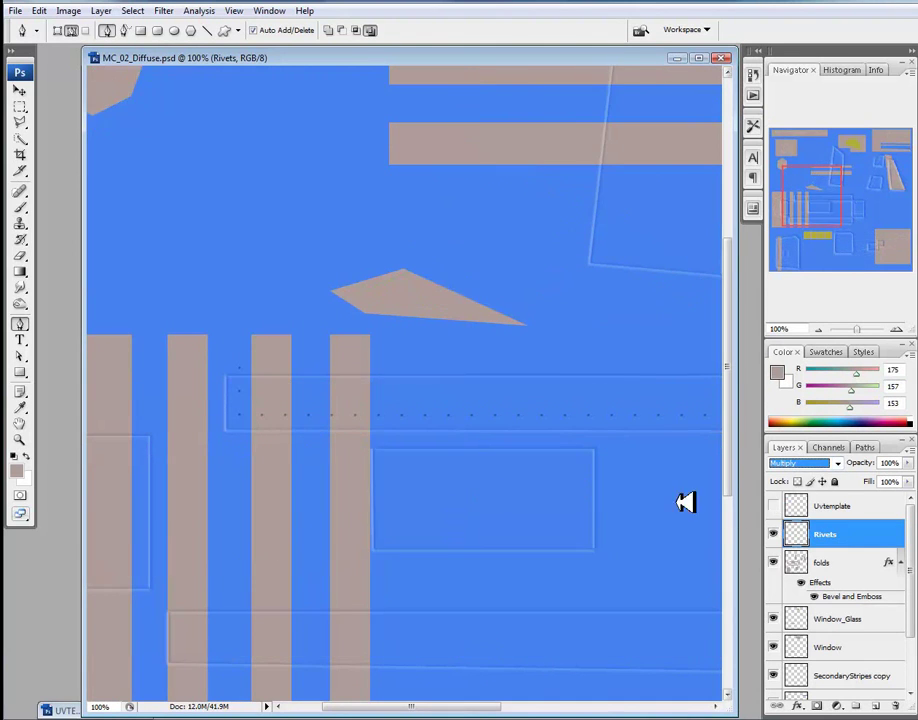
Draw a rectangular Pen path just inside the wing's central rectangular panel, stroke it with the Brush as rivets, and delete the path
left_click_drag(633, 475, 525, 418)
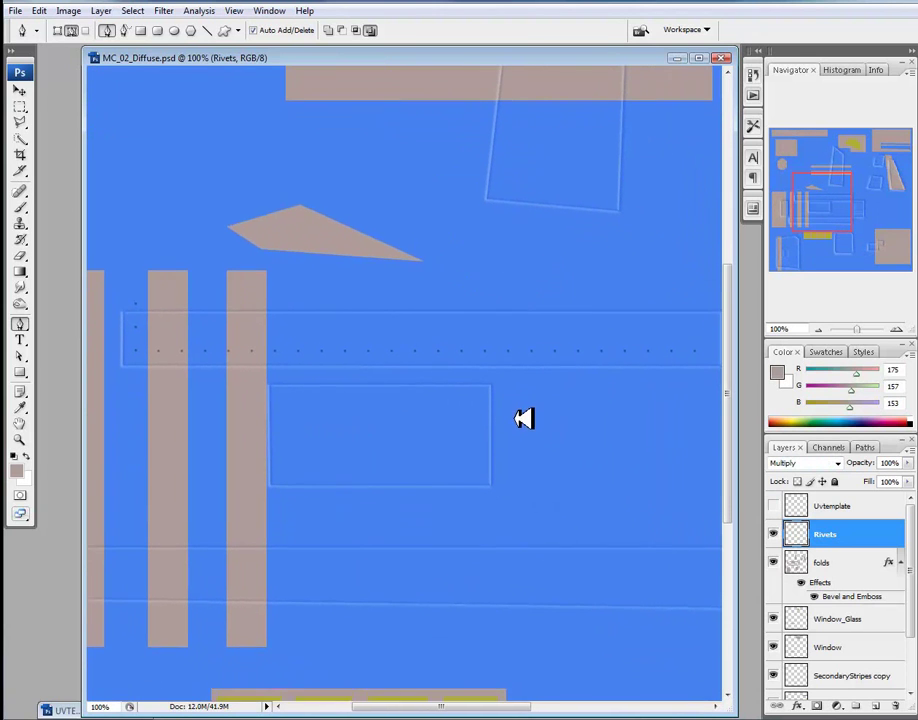
left_click(281, 391)
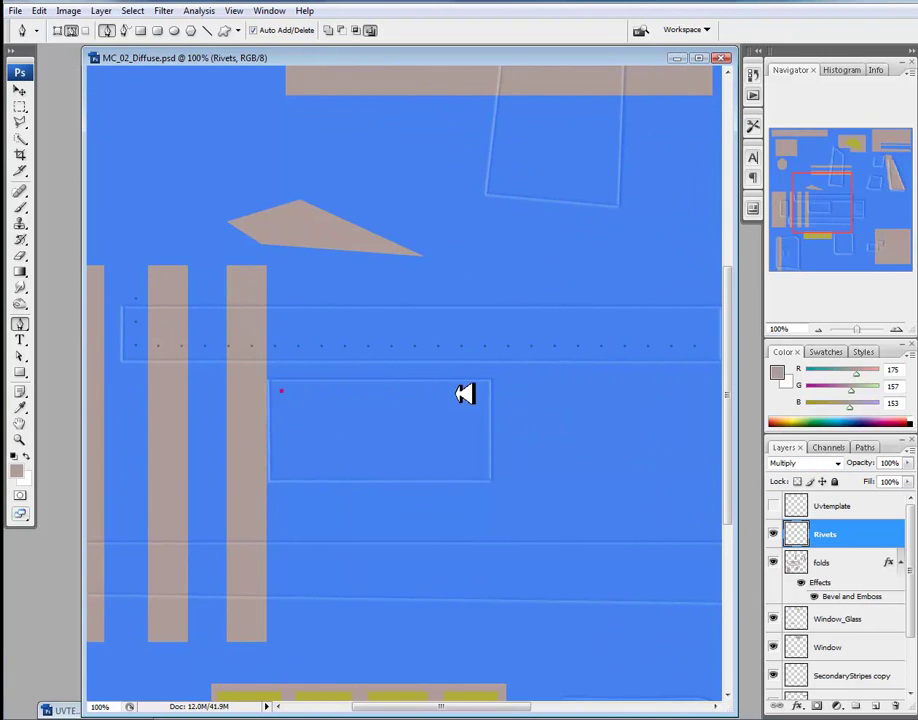
left_click(479, 391)
left_click(282, 466)
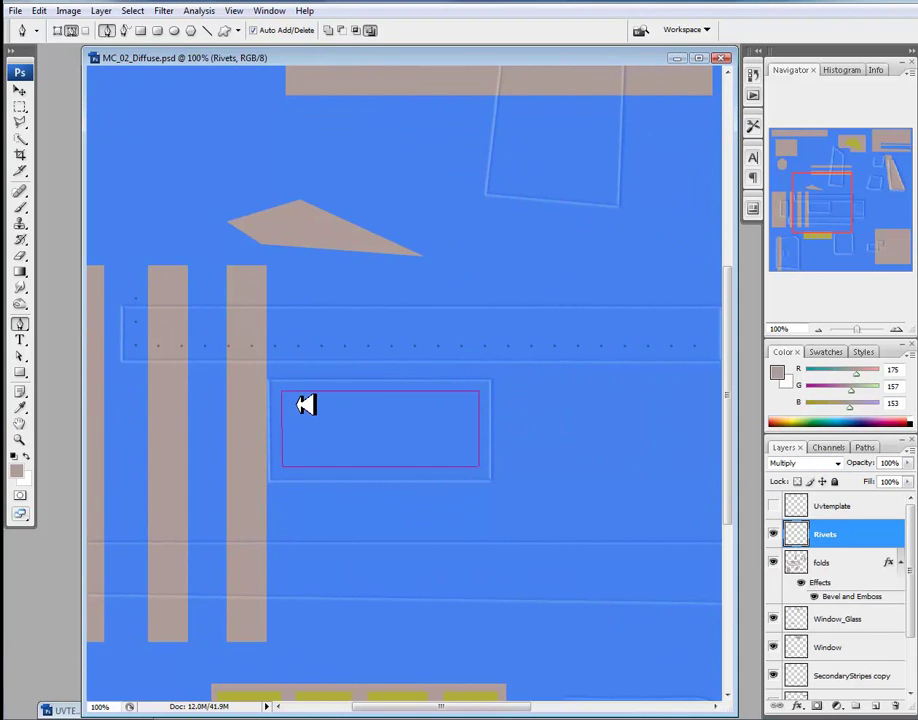
right_click(306, 404)
left_click(358, 504)
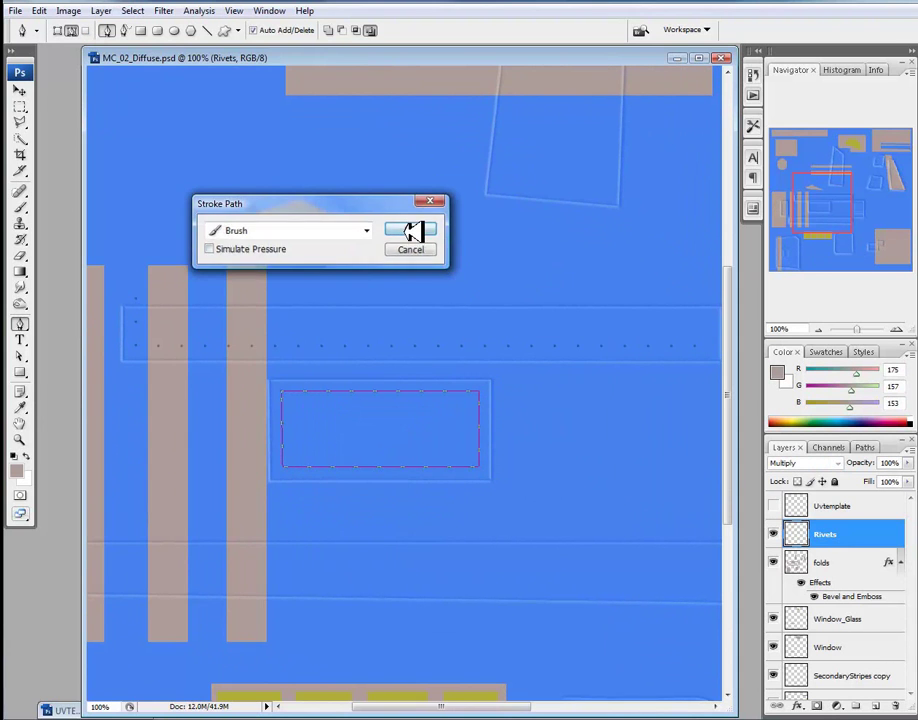
left_click(411, 230)
right_click(395, 402)
left_click(425, 423)
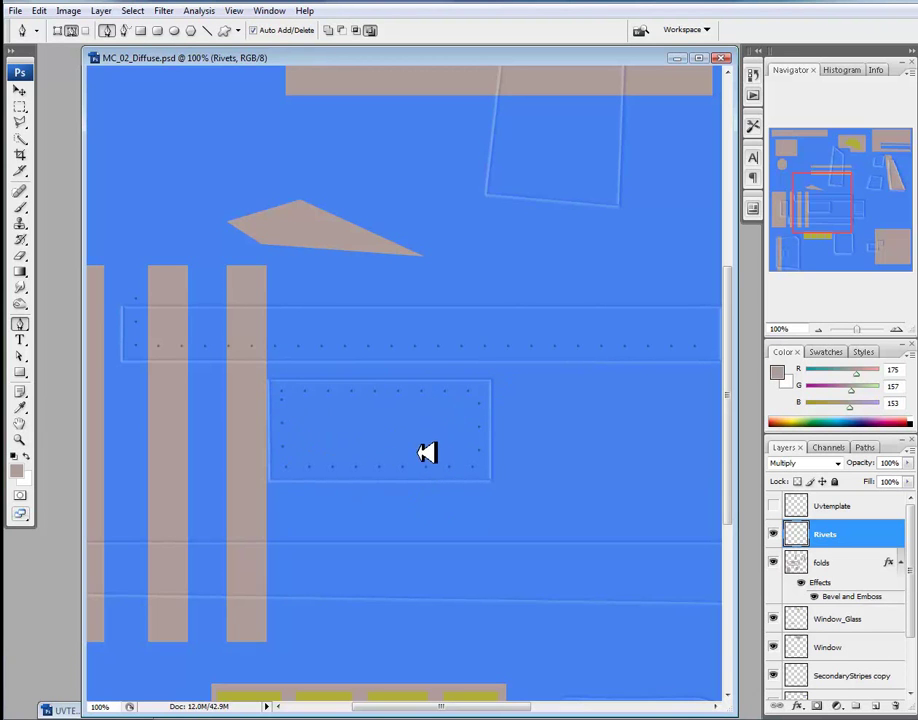
Outline the inside of the tall narrow panel near the wingtip with a Pen path, stroke it as rivets, and delete the path
scroll(440, 441, "left", 5)
scroll(492, 414, "down", 1)
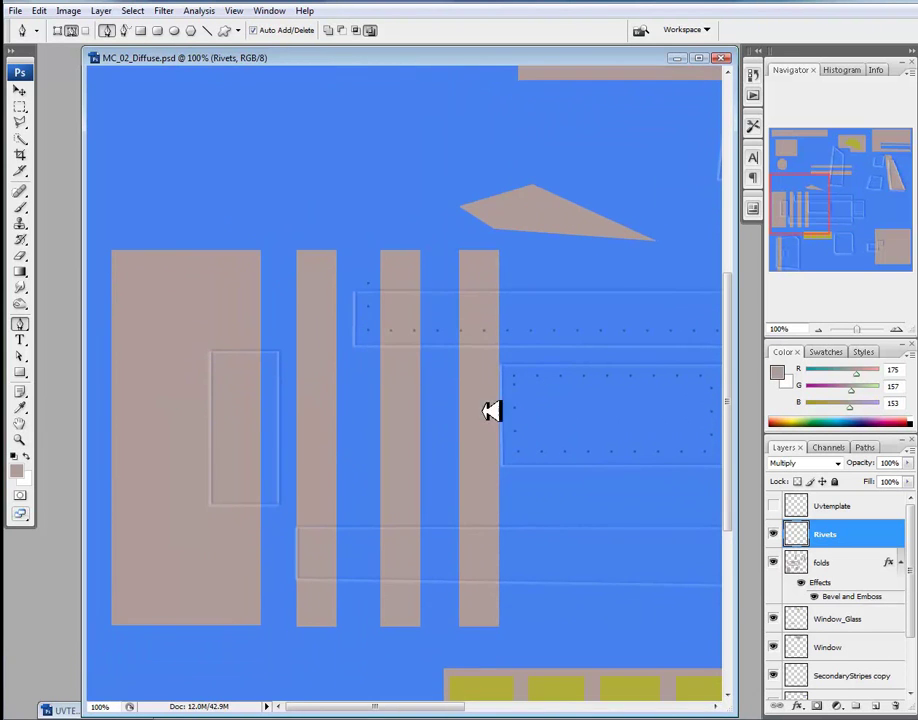
left_click(221, 362)
left_click(269, 362)
left_click(269, 491)
left_click(220, 491)
right_click(237, 377)
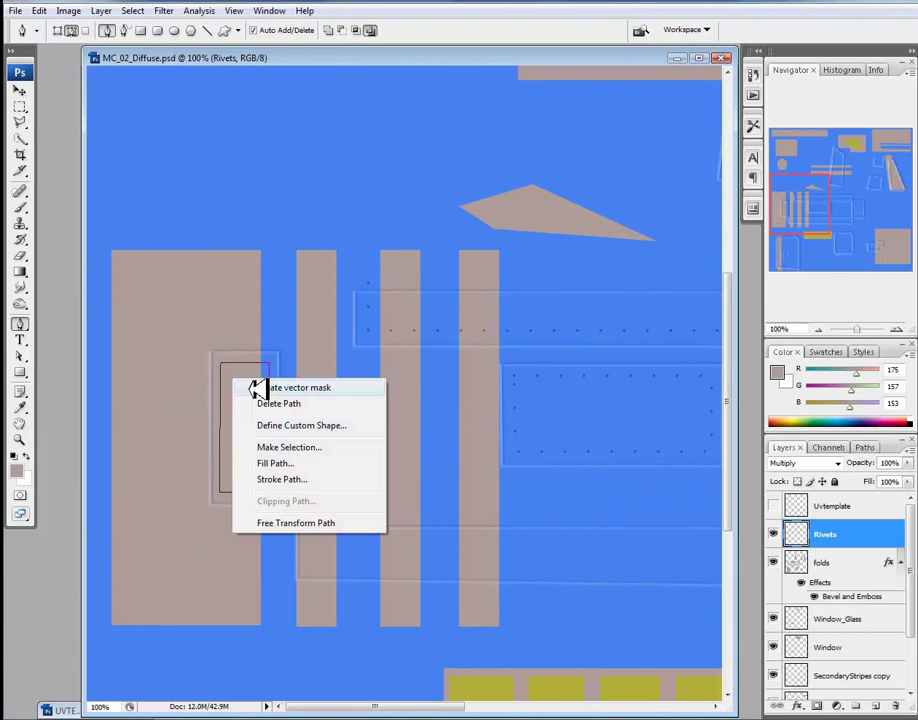
left_click(293, 478)
left_click(426, 230)
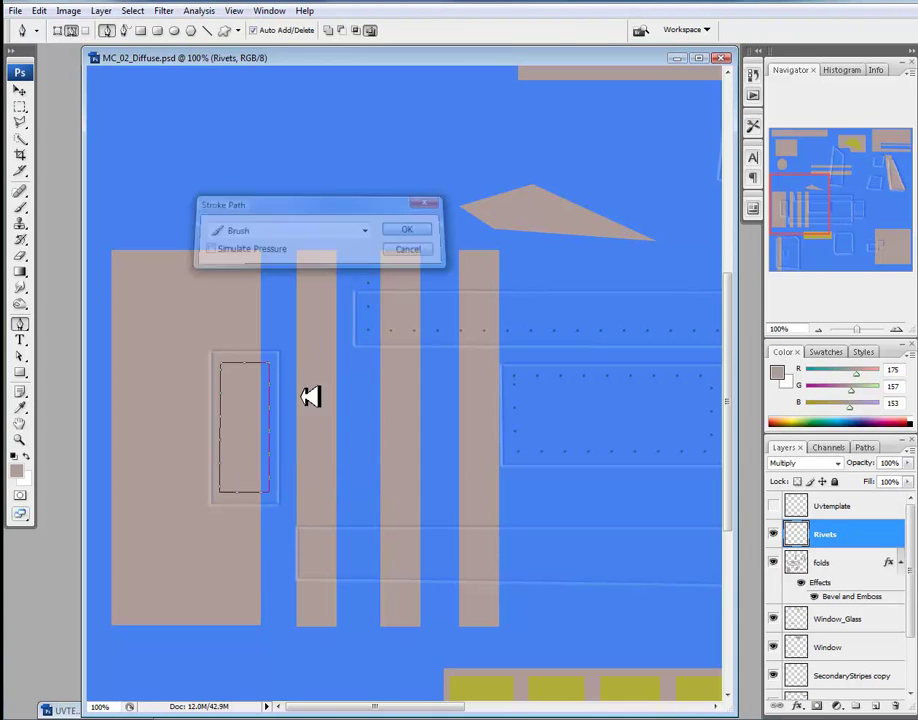
right_click(257, 444)
left_click(285, 465)
Lay rivets inside the lower long wing panel, along its wingtip end and upper edge, by stroking a Pen path, and delete the path
left_click_drag(459, 553, 203, 510)
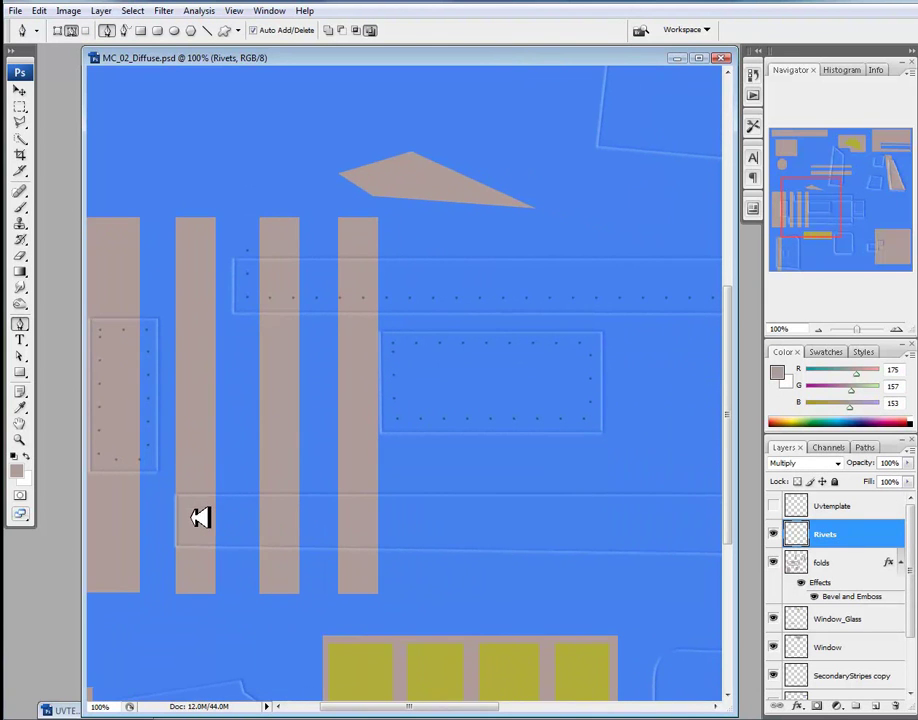
left_click(186, 539)
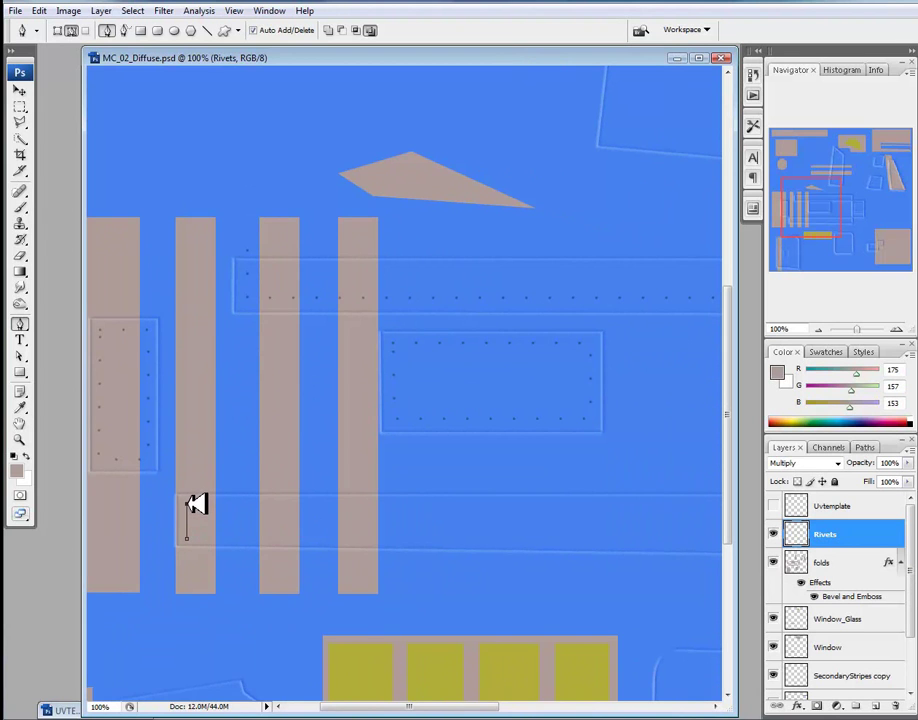
left_click_drag(533, 516, 281, 501)
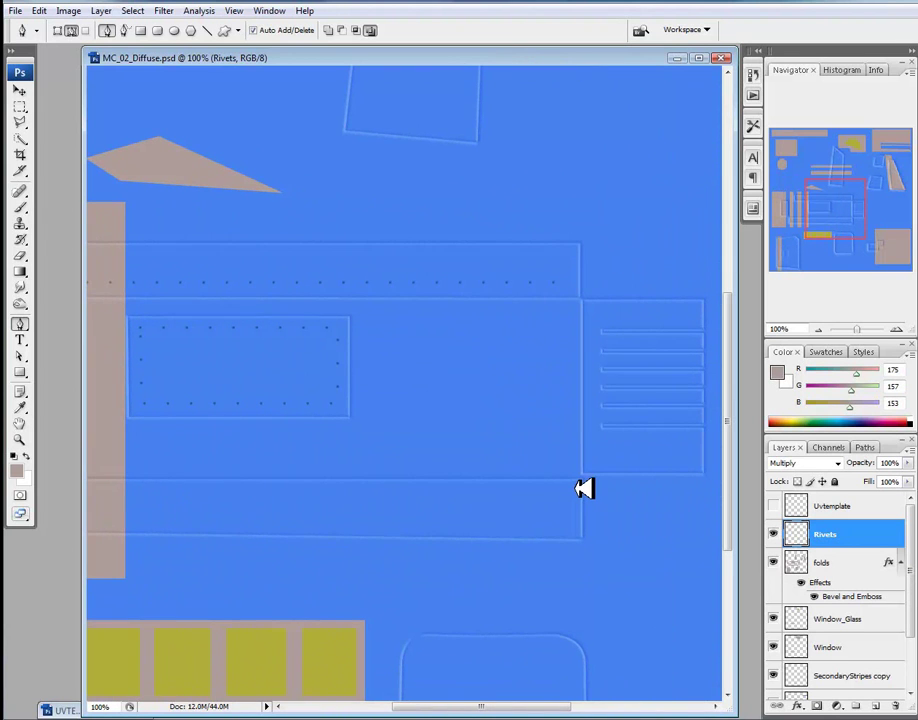
right_click(557, 492)
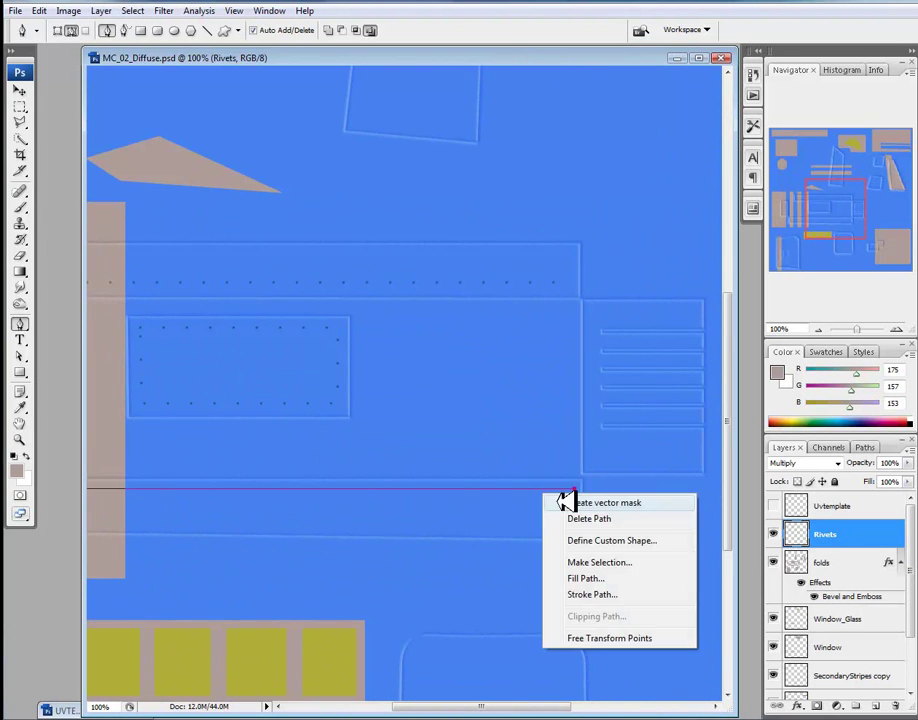
left_click(600, 592)
left_click(419, 229)
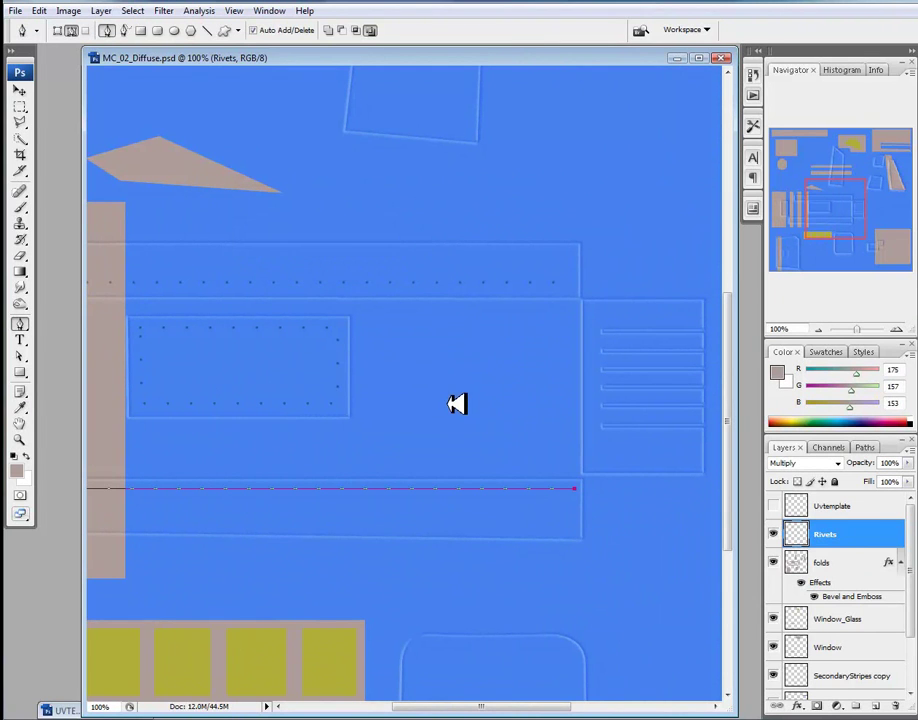
right_click(469, 474)
left_click(516, 498)
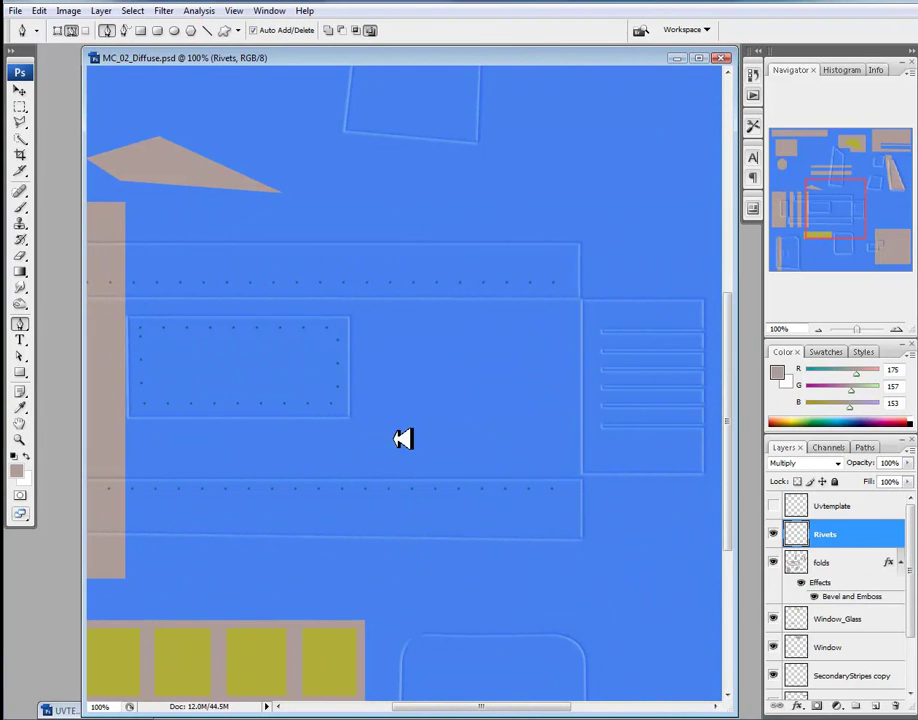
Show the UV template, stroke a straight horizontal Pen path just above the lower long panel as a second rivet row, and delete the path
scroll(480, 437, "left", 7)
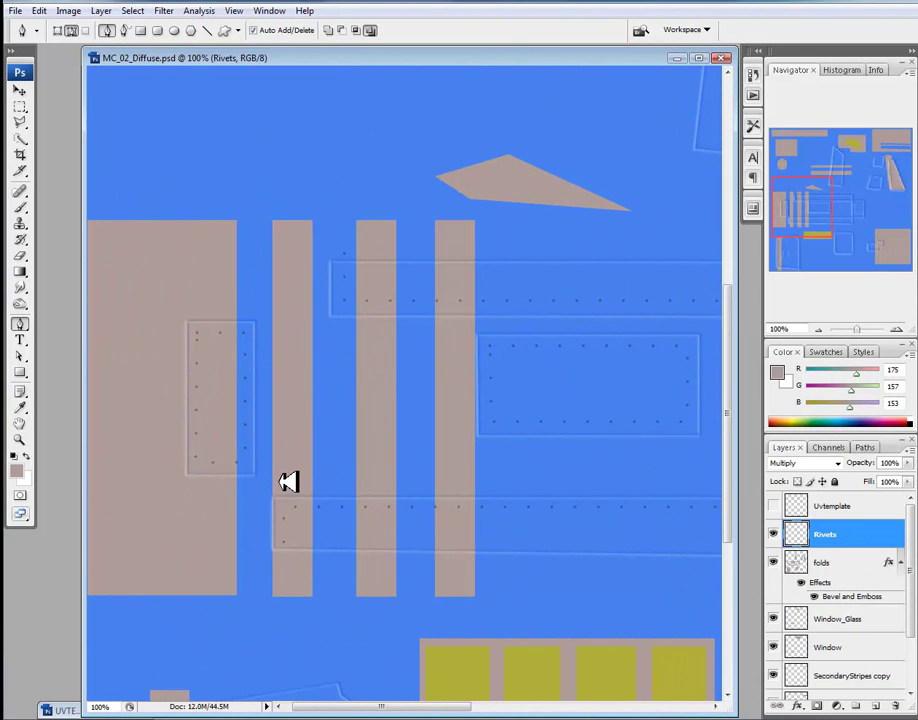
left_click(776, 506)
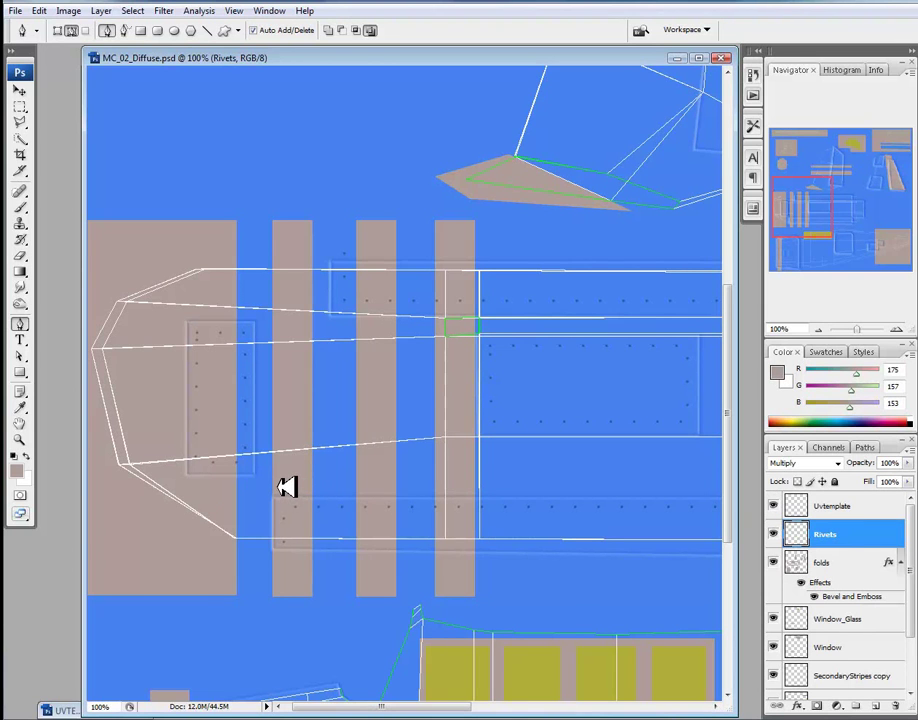
left_click_drag(657, 494, 203, 489)
left_click(472, 484)
right_click(441, 488)
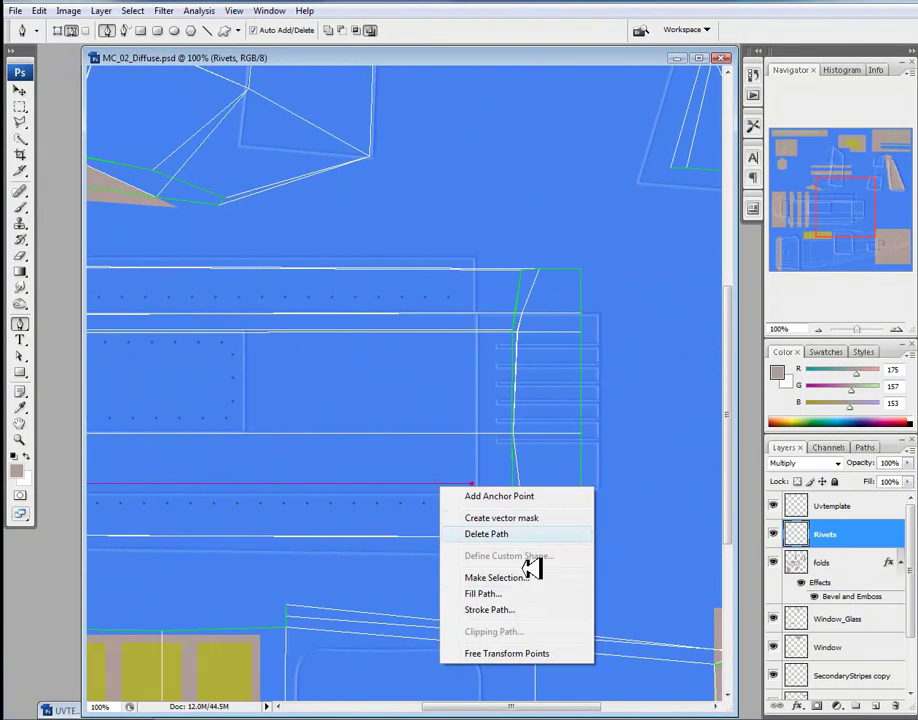
left_click(490, 609)
left_click(413, 228)
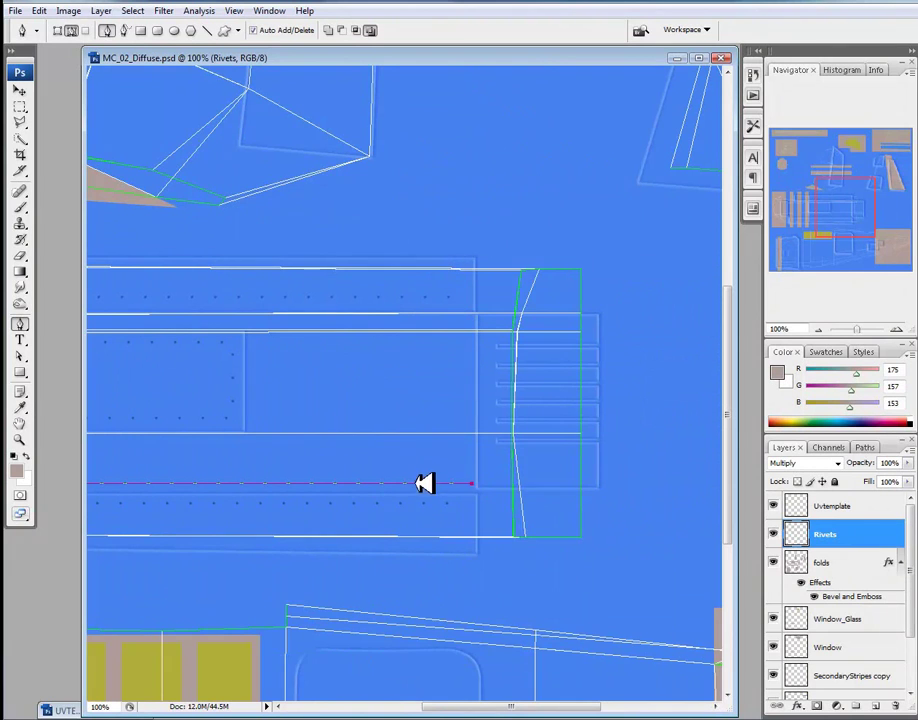
right_click(424, 484)
left_click(467, 538)
Hide the UV template and examine the wing's rivet rows and the tapered panel above the wing
scroll(693, 468, "left", 5)
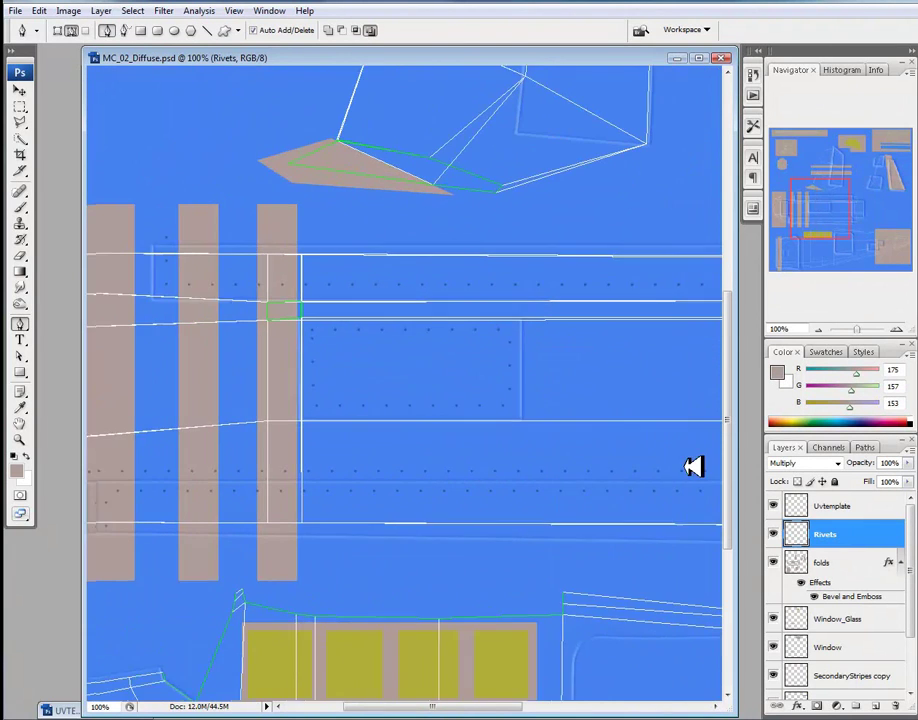
scroll(693, 468, "left", 2)
left_click(773, 506)
left_click_drag(461, 479, 498, 548)
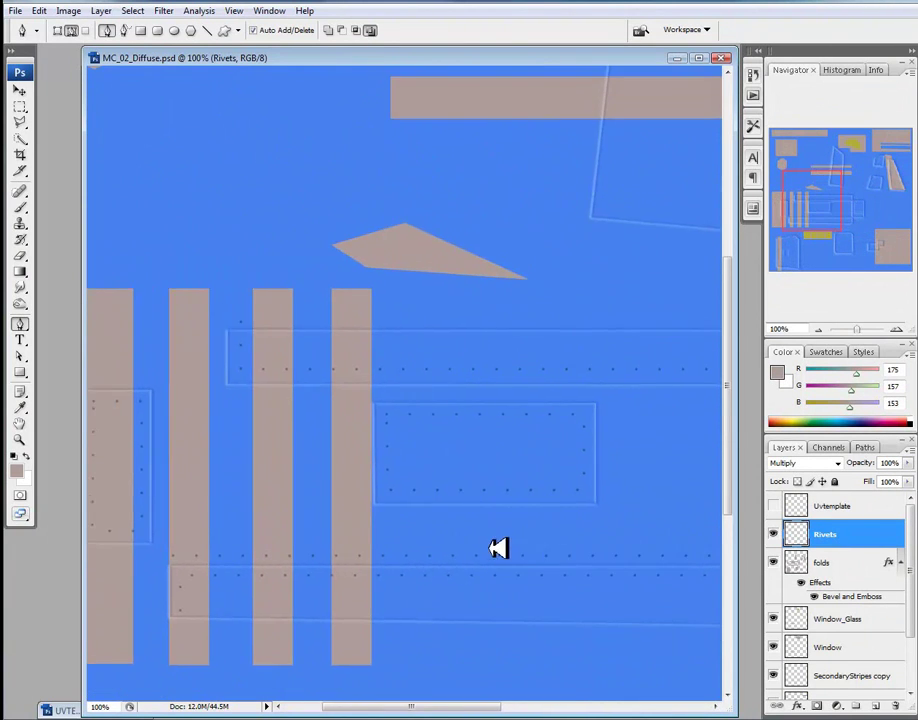
left_click_drag(642, 480, 498, 429)
left_click_drag(516, 329, 436, 562)
left_click_drag(547, 357, 500, 517)
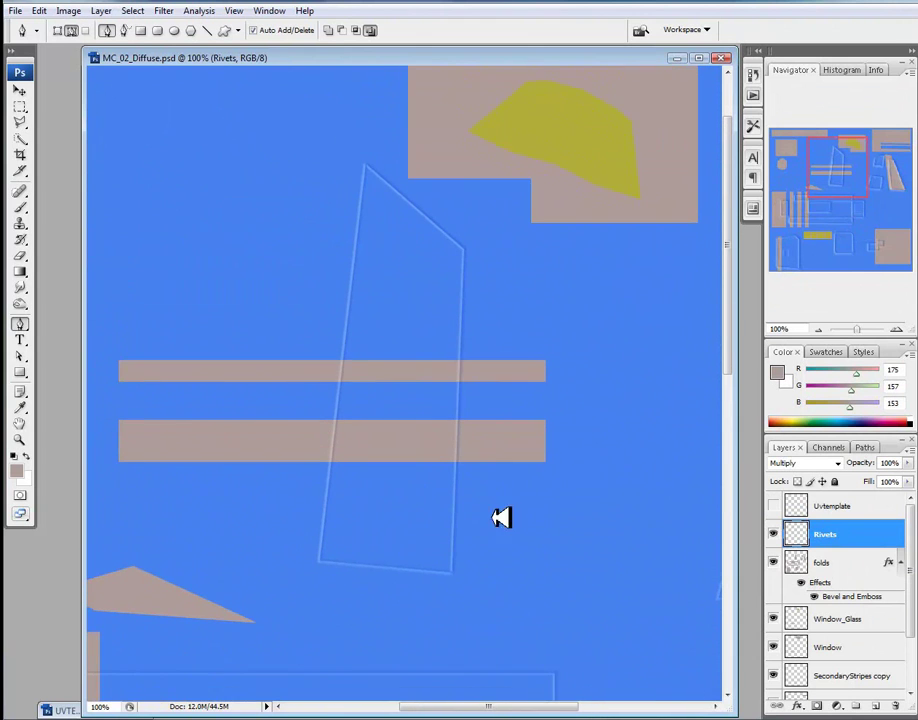
With the UV template shown, draw an L-shaped Pen path inside the tapered panel's lower and long slanted edges, and nudge its corner point inward
left_click(776, 503)
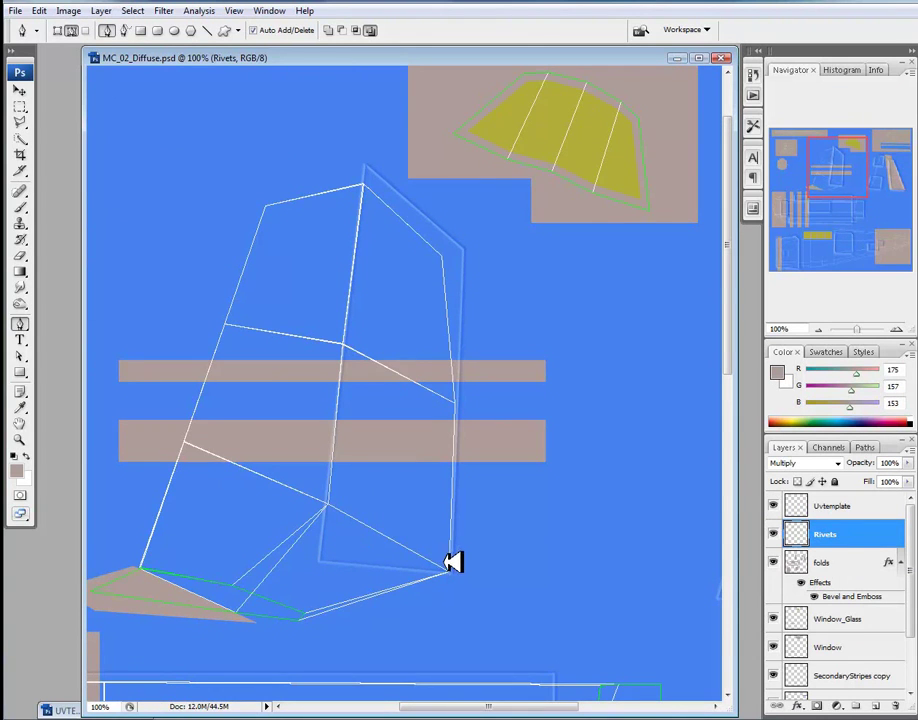
left_click(465, 565)
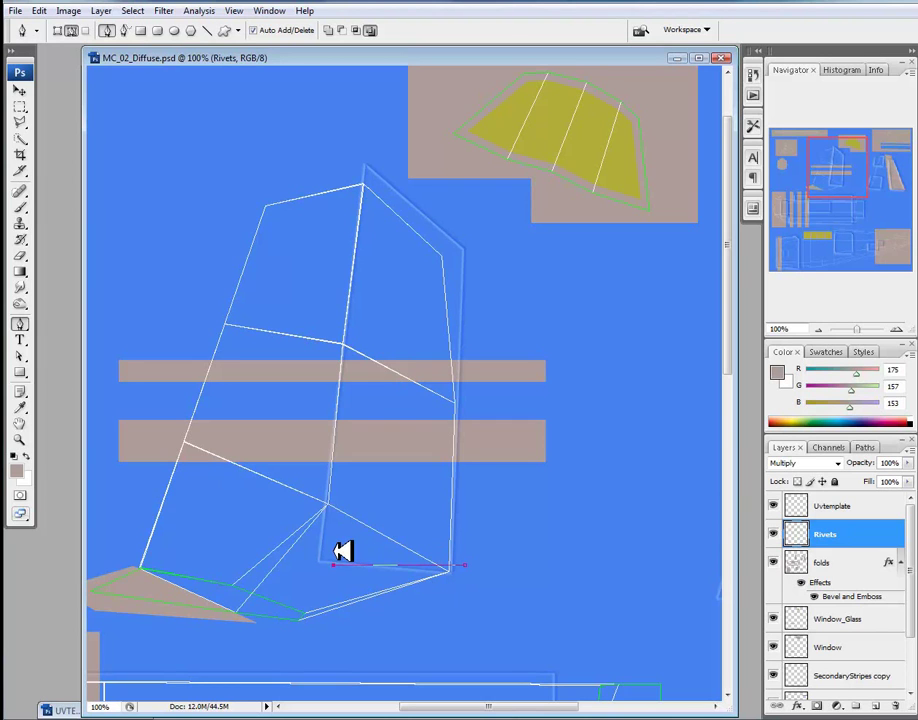
key("ctrl+z")
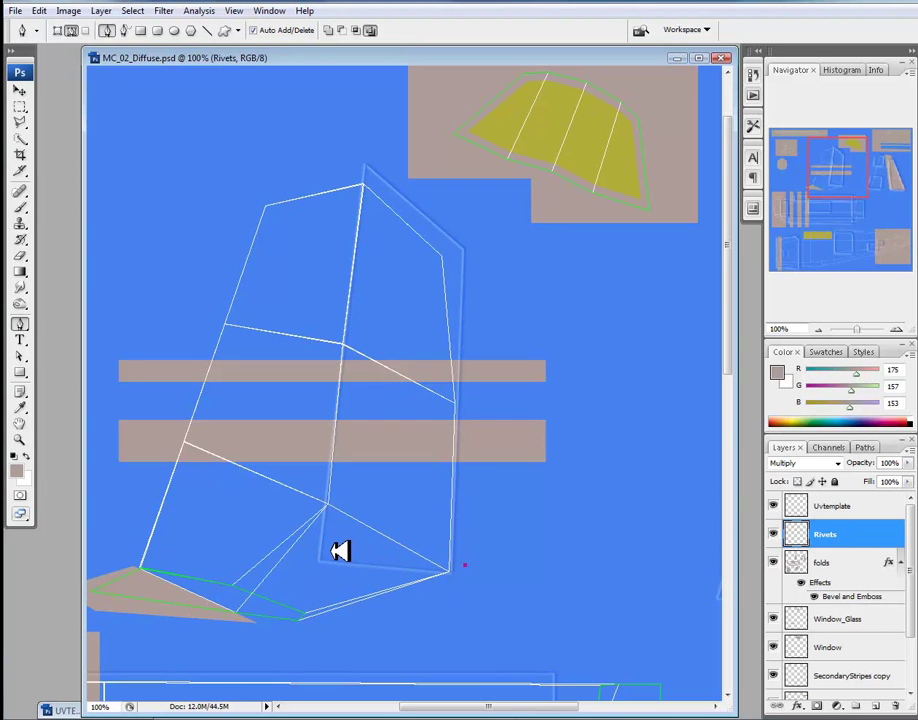
left_click(372, 168)
right_click(373, 230)
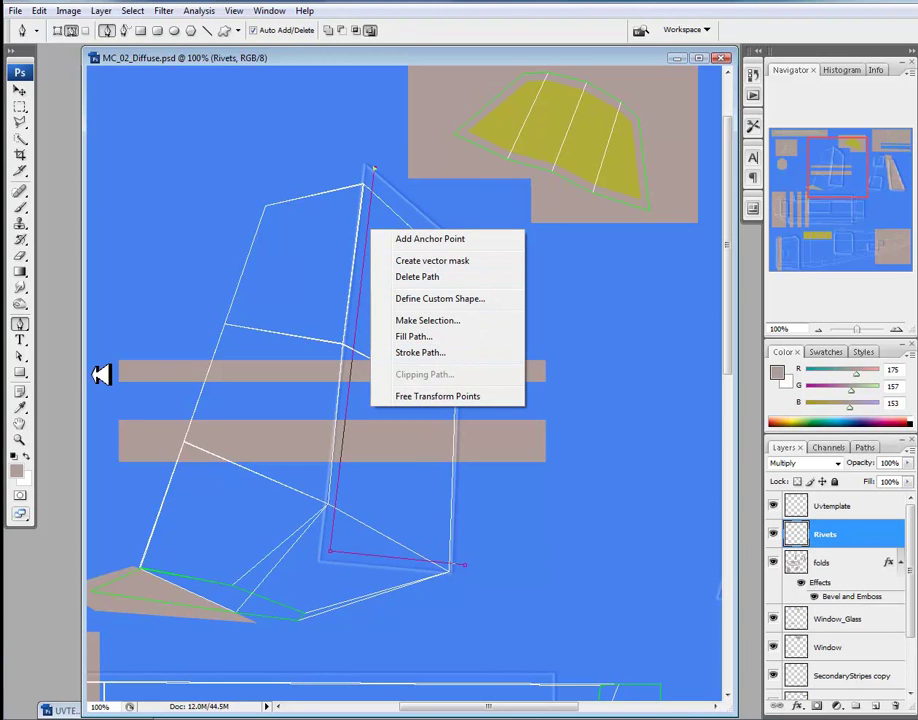
left_click(21, 355)
left_click(24, 355)
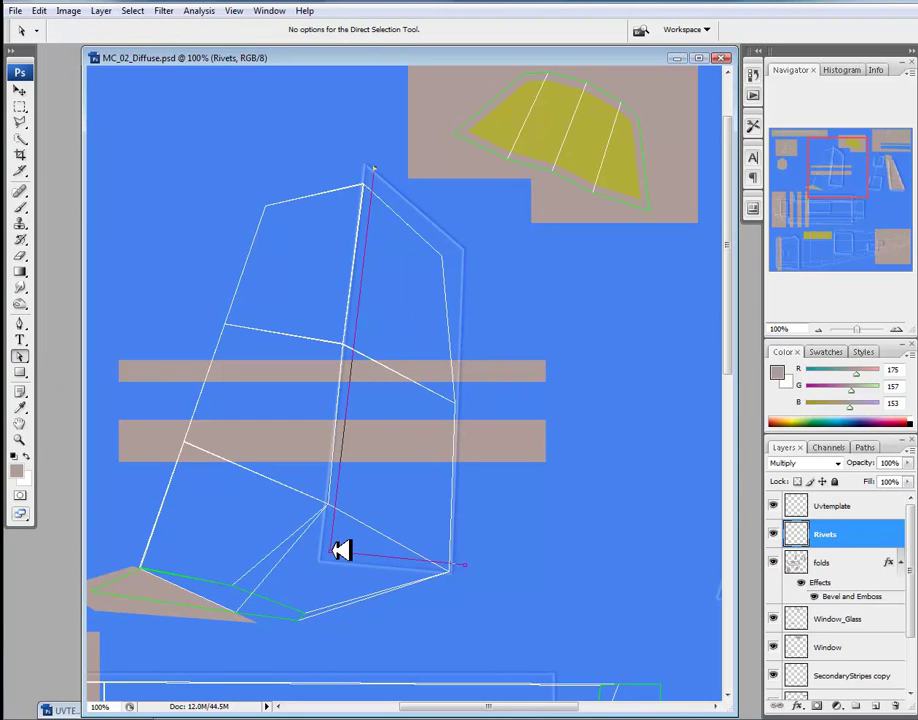
left_click_drag(331, 550, 337, 550)
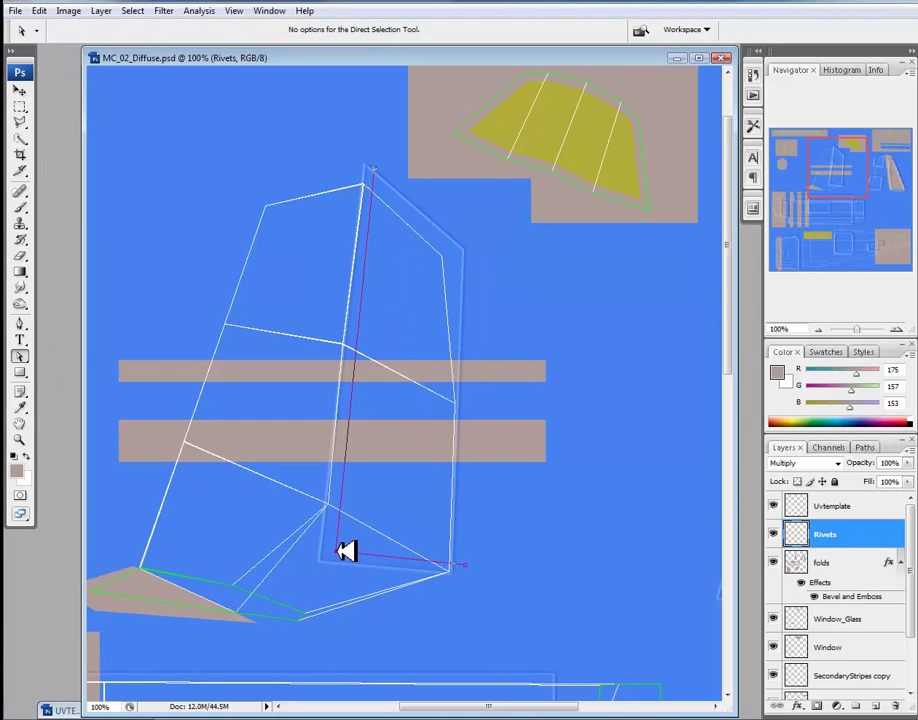
Stroke the L-shaped path with the Brush to add rivets inside the tapered panel, and delete the path
right_click(360, 526)
left_click(400, 627)
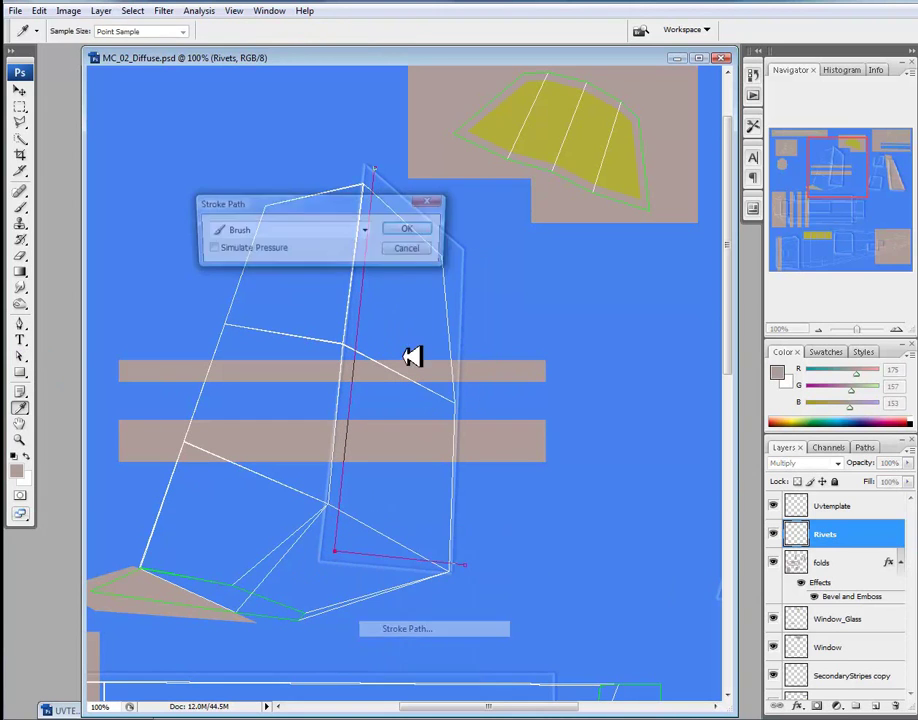
left_click(408, 232)
right_click(368, 402)
left_click(416, 418)
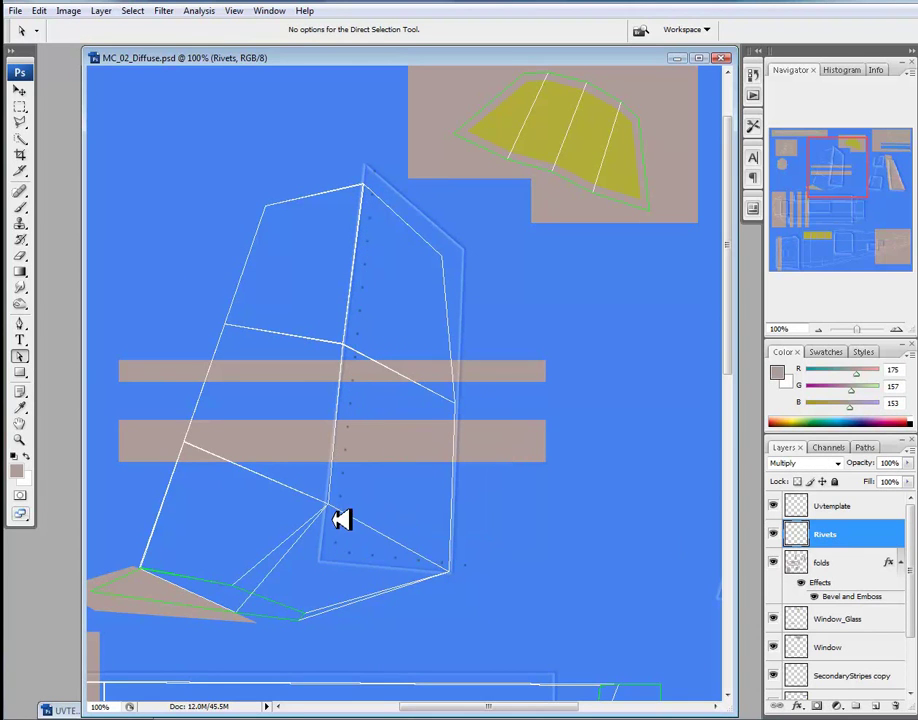
Draw a straight Pen path just outside the tapered panel's long slanted edge, stroke it with the Brush as a second rivet row, and delete it
left_click(22, 325)
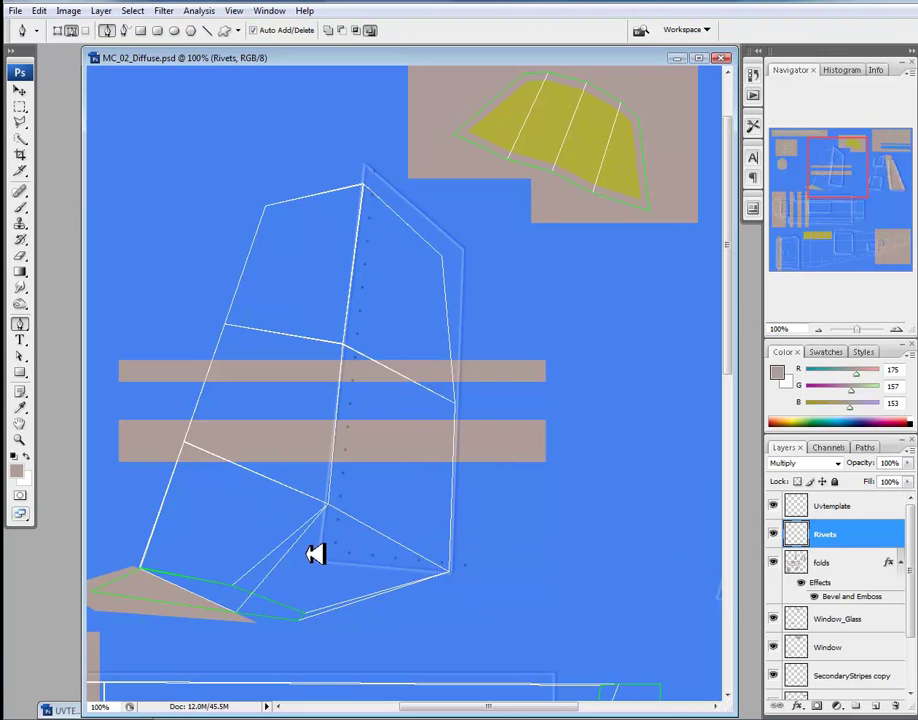
left_click(291, 630)
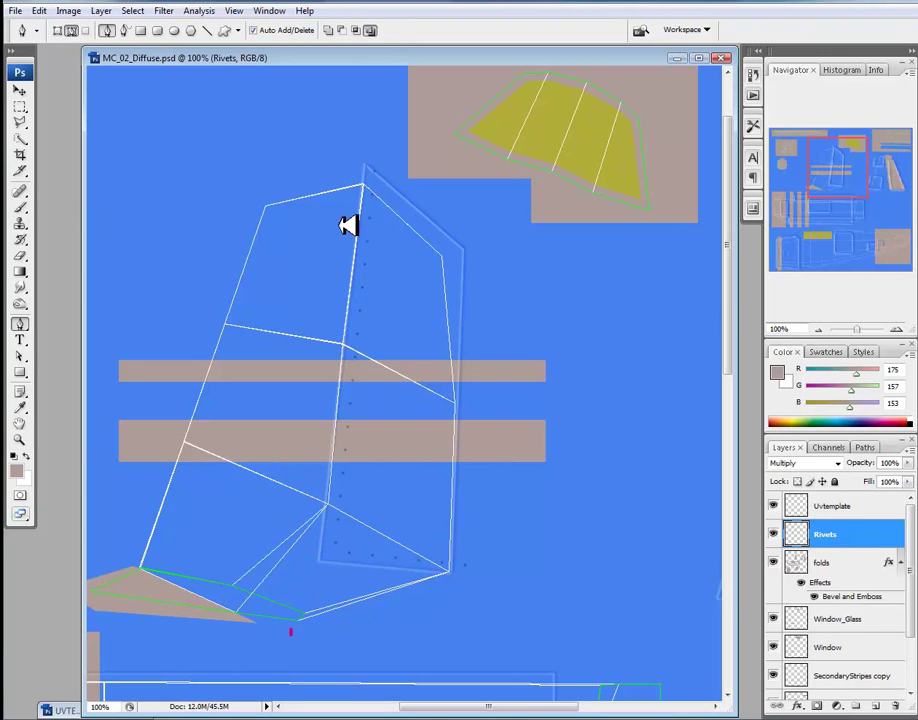
left_click(348, 166)
right_click(336, 238)
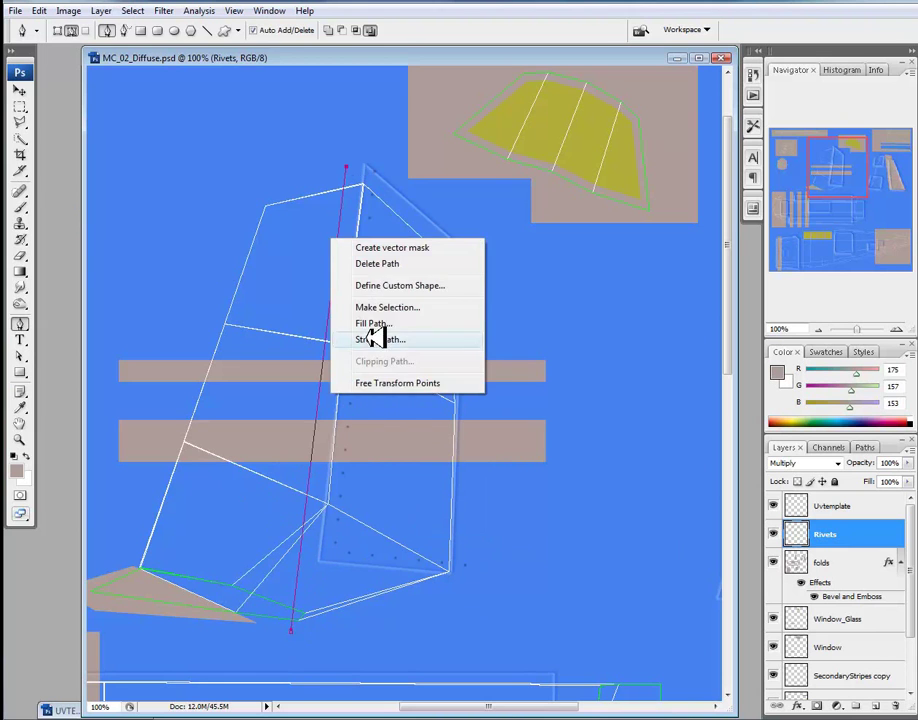
left_click(370, 340)
left_click(412, 229)
right_click(322, 350)
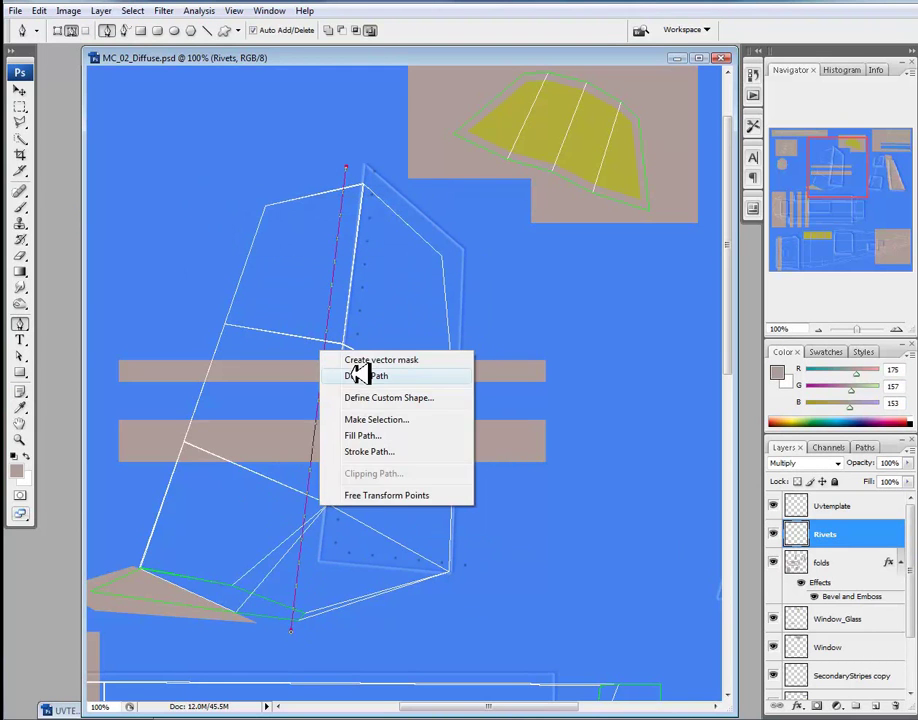
left_click(358, 371)
Add rivets inside the top and inner long edges of the narrow panel on the brownish tail strip by Brush-stroking a Pen path, then delete the path
left_click_drag(522, 440, 486, 390)
left_click_drag(701, 448, 439, 414)
scroll(400, 416, "right", 3)
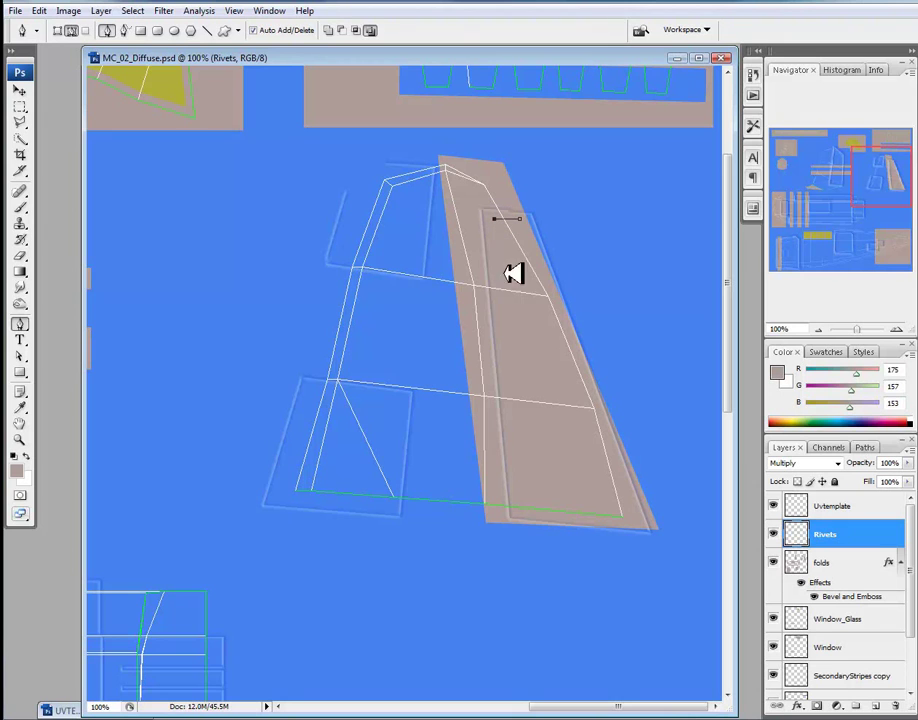
left_click(526, 510)
right_click(477, 530)
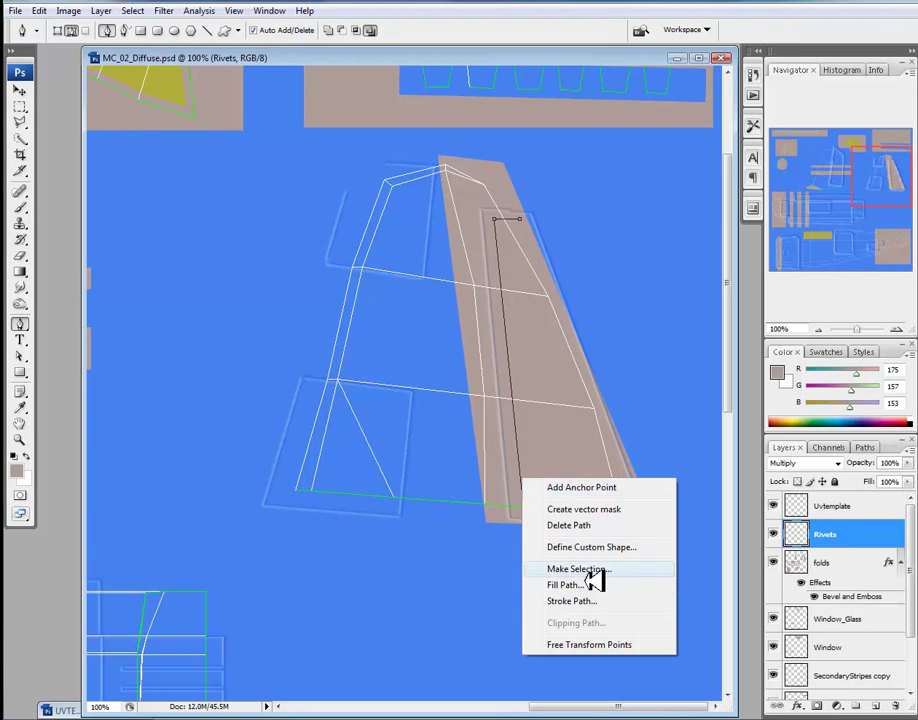
left_click(535, 599)
left_click(428, 230)
right_click(506, 305)
left_click(535, 355)
Stroke a straight Pen path with the Brush just outside the narrow panel's inner long edge as a parallel rivet row, and delete the path
left_click(494, 517)
left_click(463, 166)
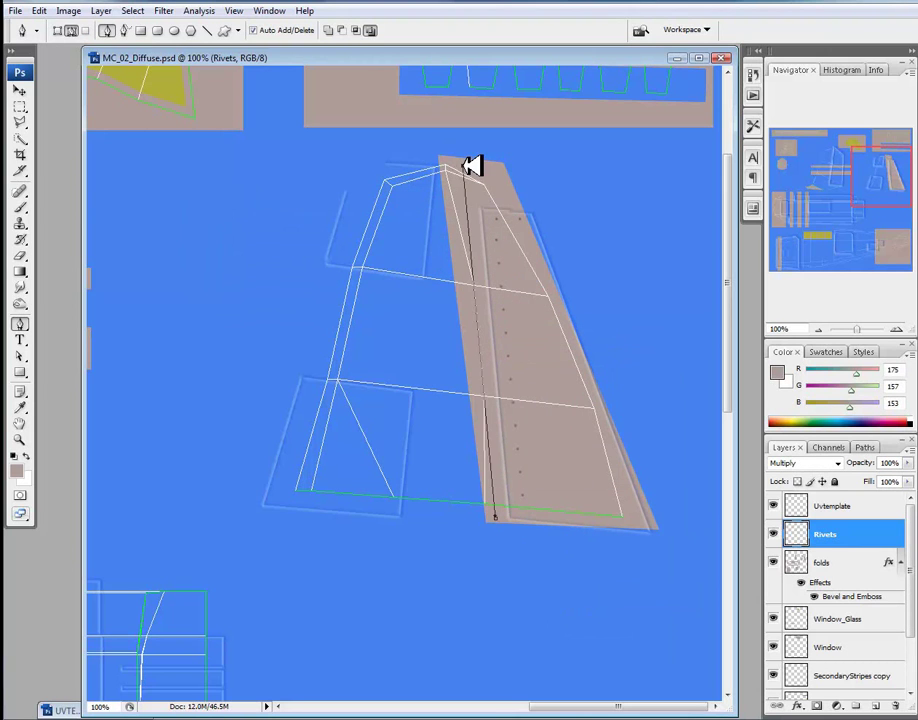
right_click(470, 222)
left_click(530, 344)
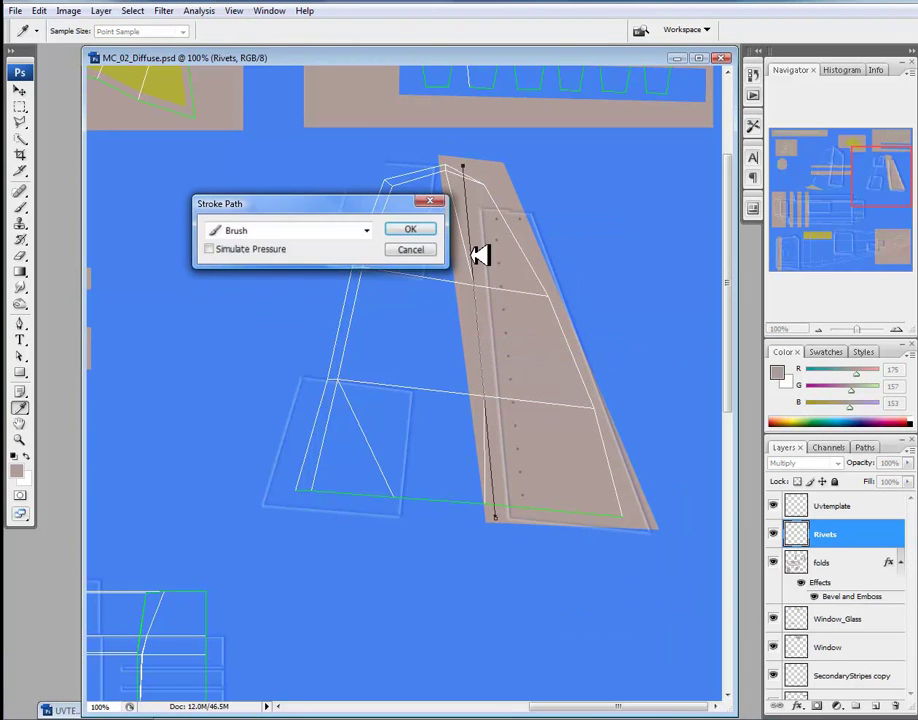
left_click(424, 229)
right_click(505, 342)
left_click(530, 369)
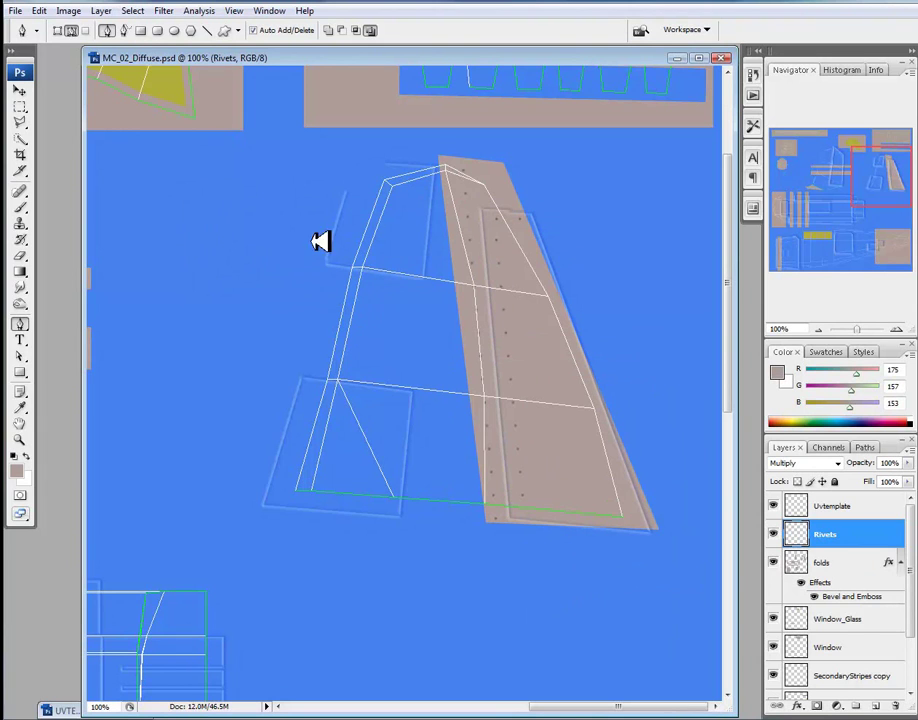
Stroke an L-shaped Pen path inside the right and lower edges of the small upper panel beside the brownish strip, and delete the path
left_click(428, 168)
left_click(417, 265)
right_click(364, 258)
left_click(428, 380)
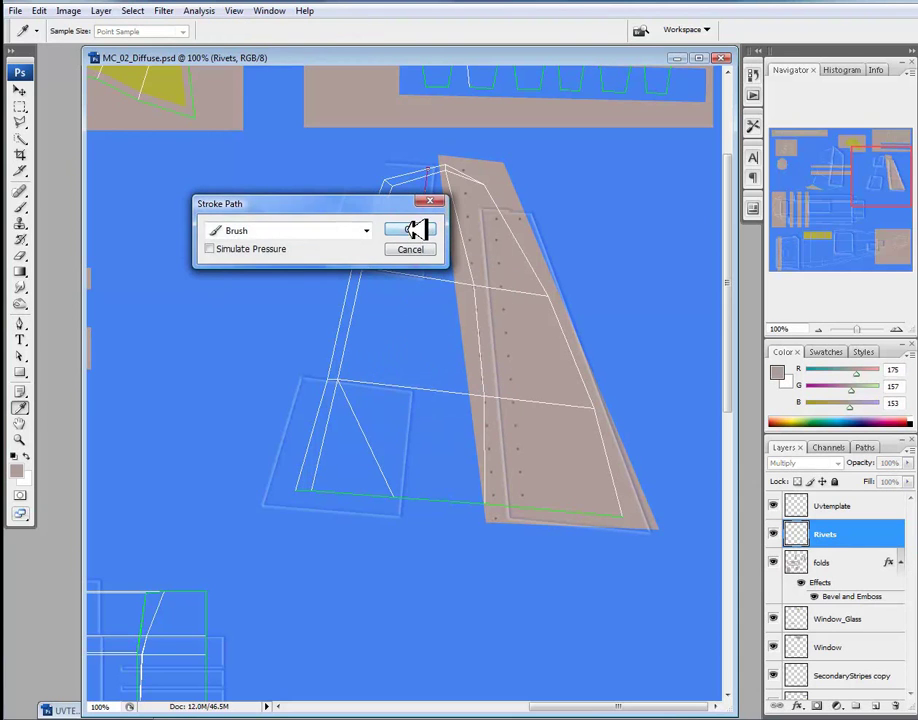
left_click(412, 230)
right_click(426, 254)
left_click(440, 283)
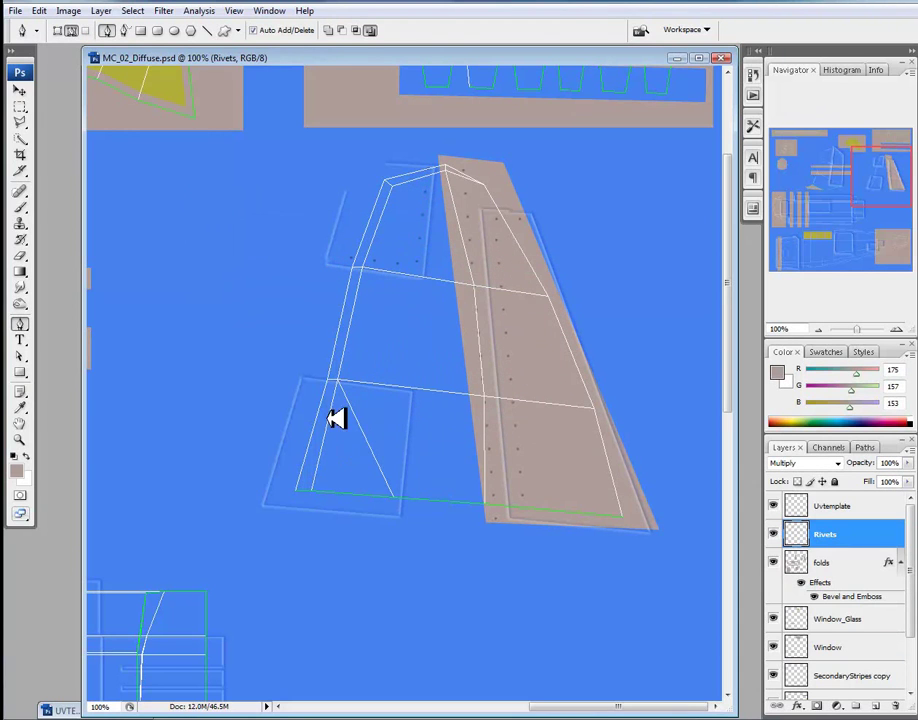
Stroke an L-shaped Pen path inside the top and right edges of the lower panel beside the brownish strip, and delete the path
left_click(311, 384)
right_click(393, 502)
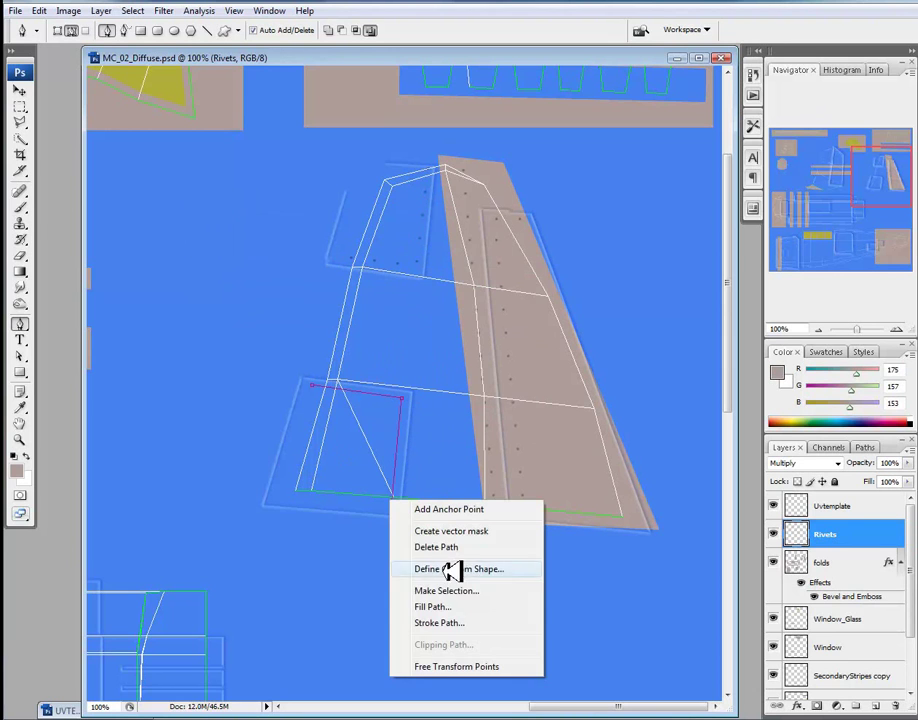
left_click(465, 620)
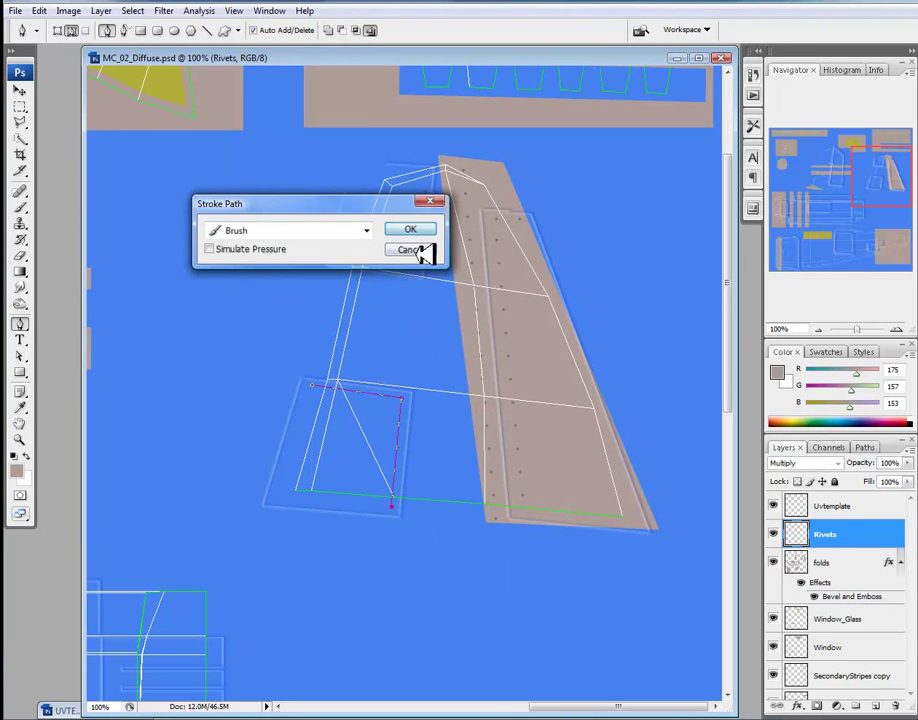
key("Return")
right_click(405, 435)
left_click(455, 484)
Draw a rectangular Pen path just outside the edges of the small vented panel near the fuselage nose
scroll(341, 414, "up", 1)
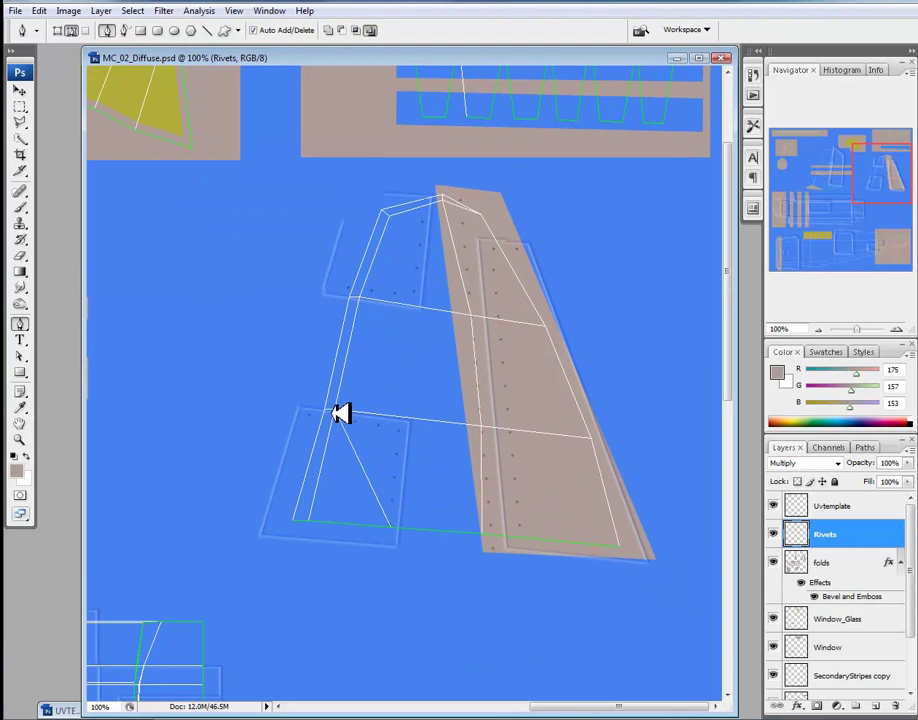
key("ctrl+minus")
key("ctrl+minus")
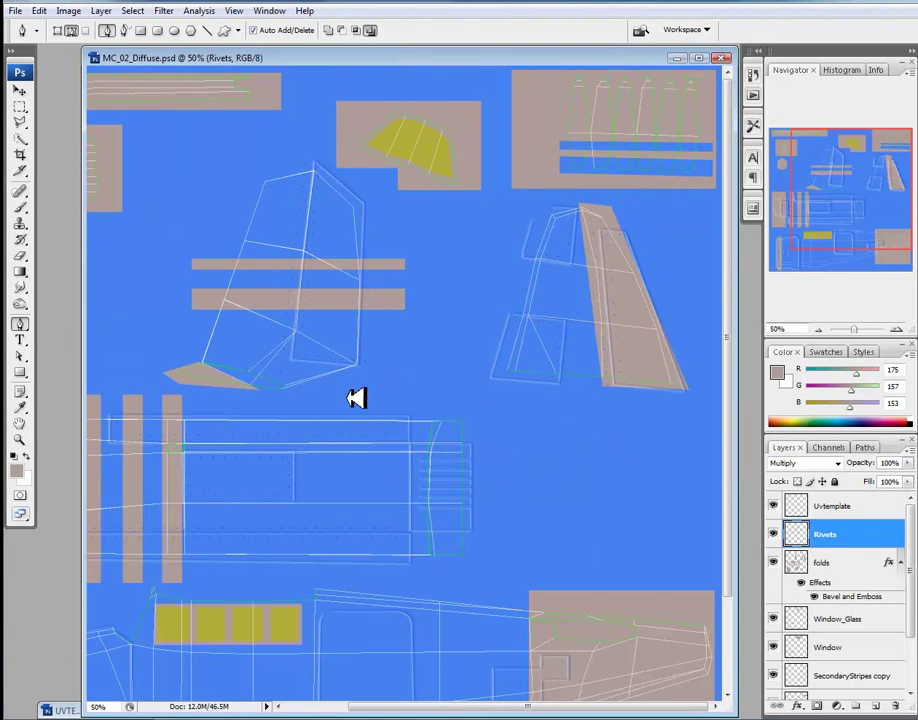
scroll(290, 218, "down", 3)
left_click_drag(388, 353, 498, 318)
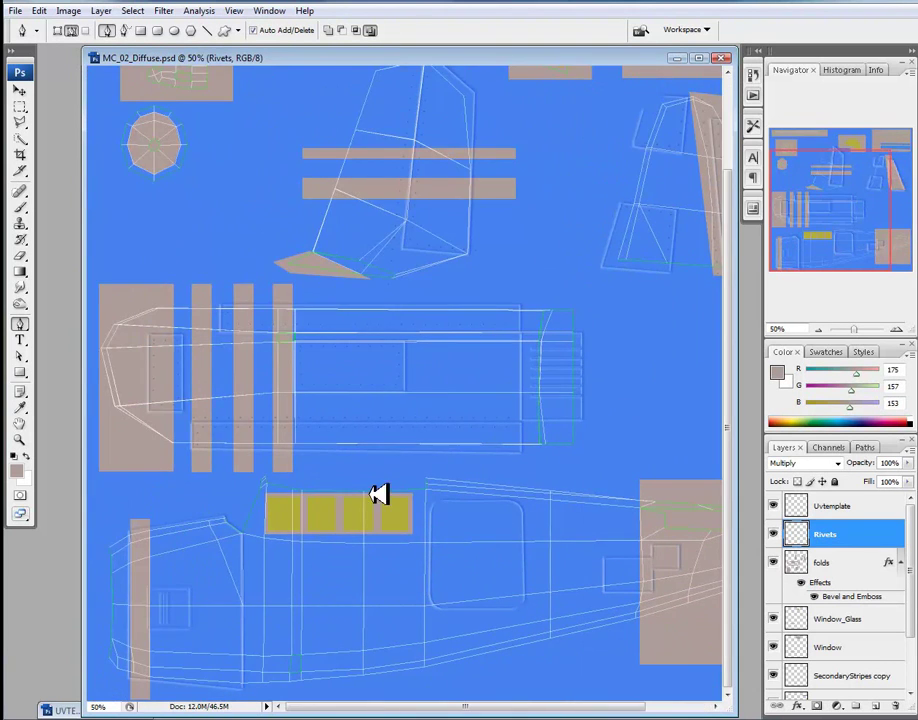
key("ctrl+plus")
key("ctrl+plus")
left_click_drag(381, 486, 498, 376)
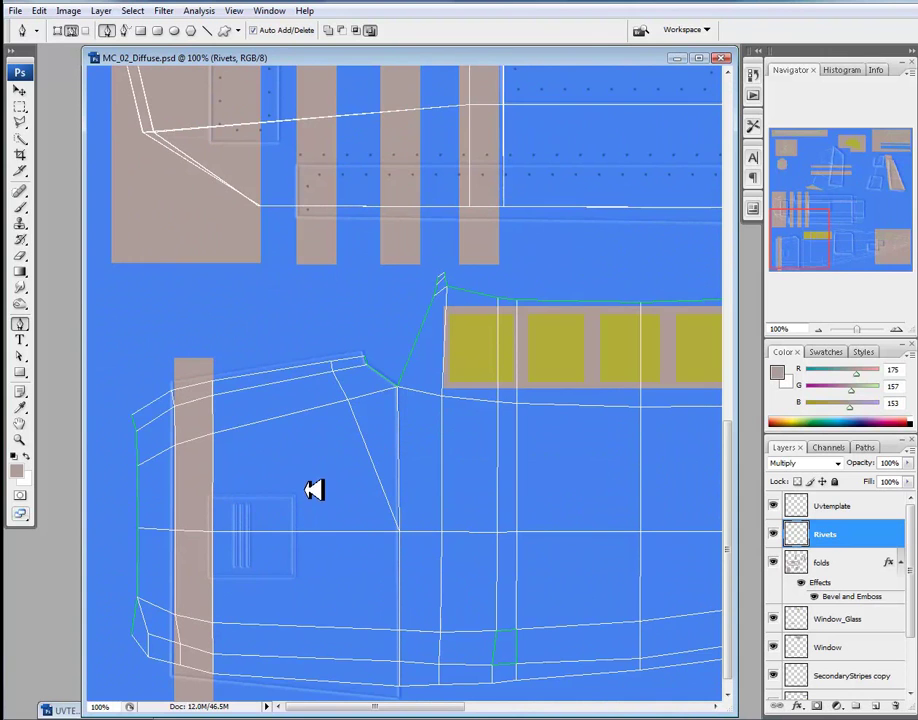
left_click(202, 484)
left_click(305, 484)
left_click(304, 588)
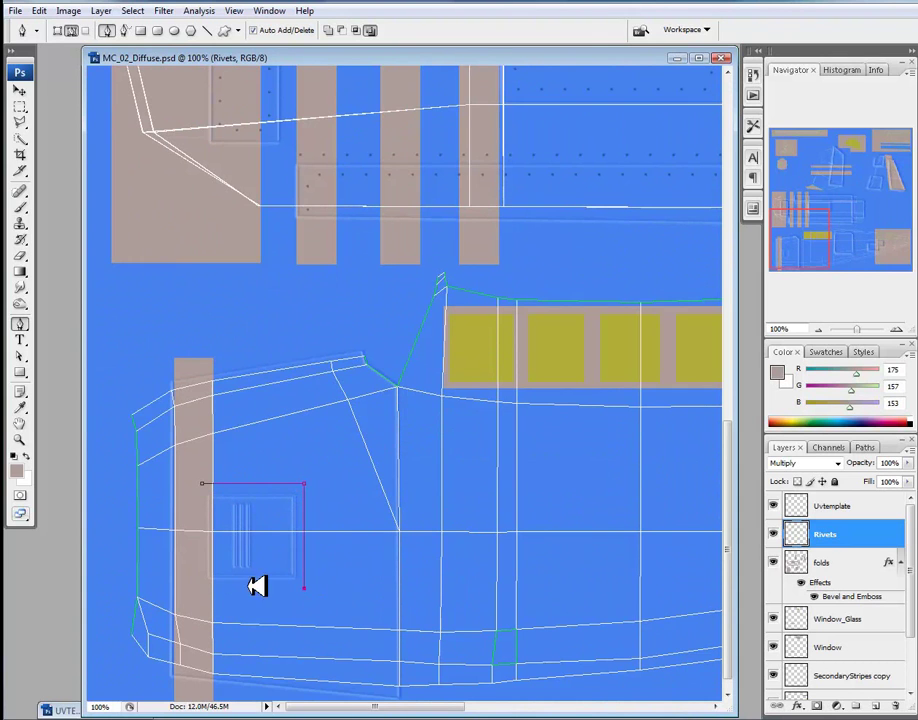
left_click(199, 588)
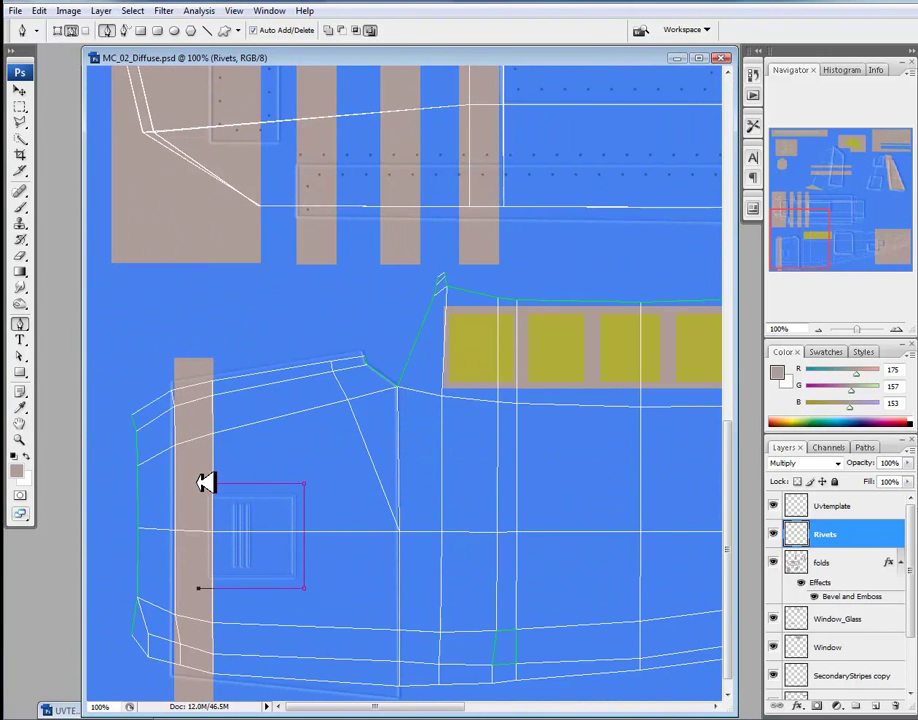
Stroke the rectangular path with the Brush to surround the vented panel with rivets, and delete the path
right_click(204, 487)
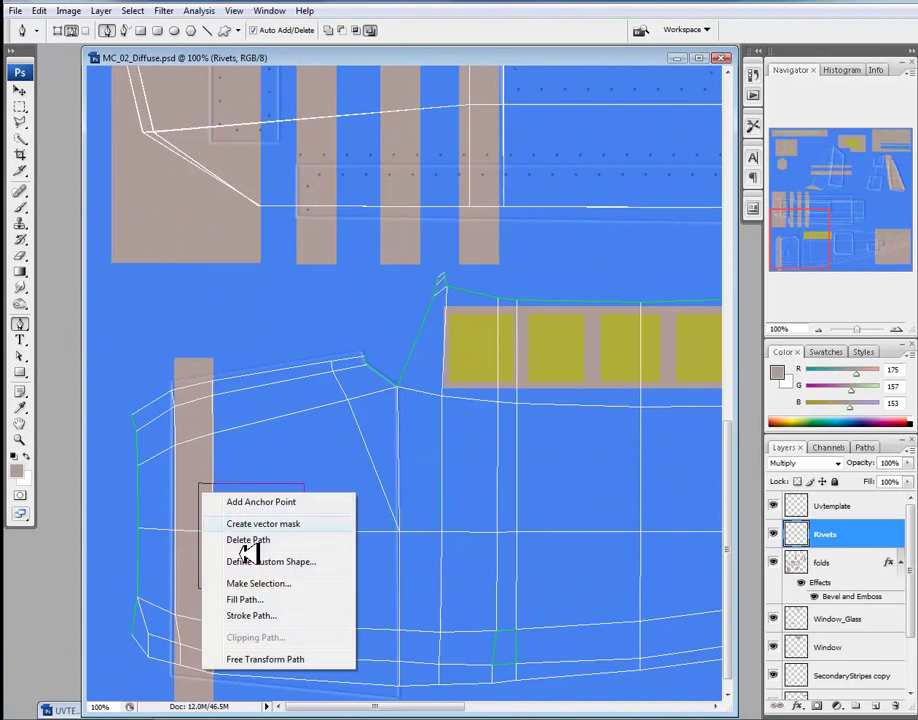
left_click(277, 611)
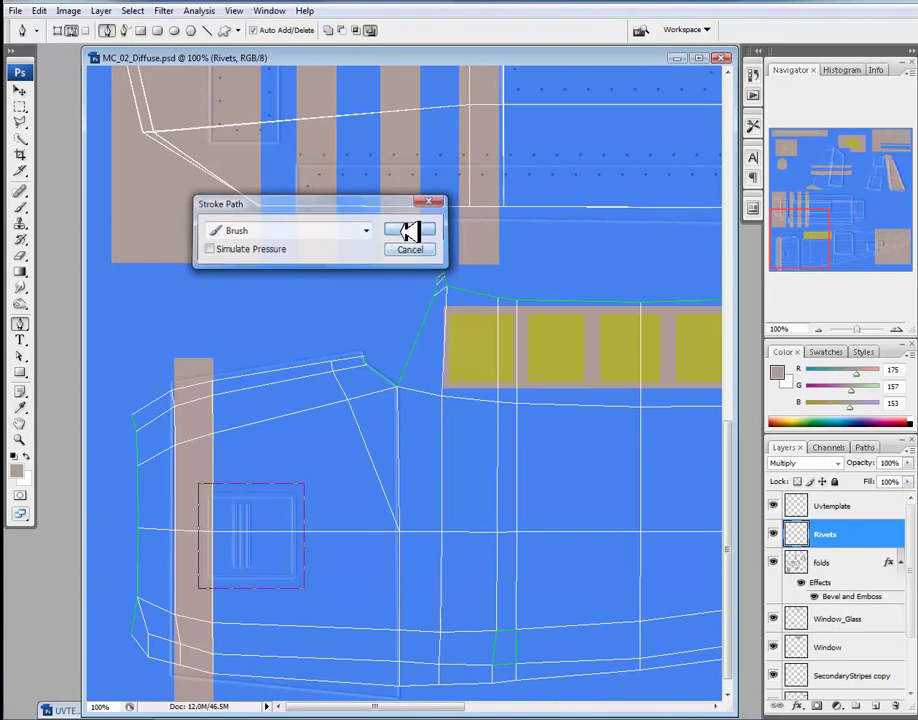
left_click(410, 229)
right_click(242, 506)
left_click(283, 528)
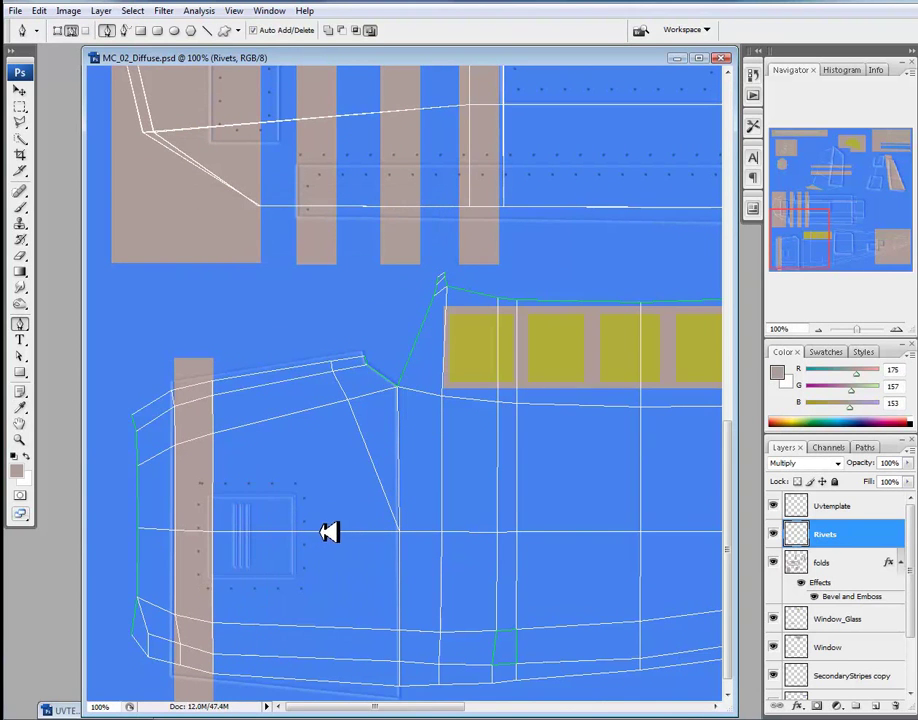
Draw a rectangular Pen path inside the larger panel near the fuselage tail, stroke it with the Brush as rivets, and delete the path
left_click_drag(524, 508, 270, 487)
scroll(270, 487, "right", 9)
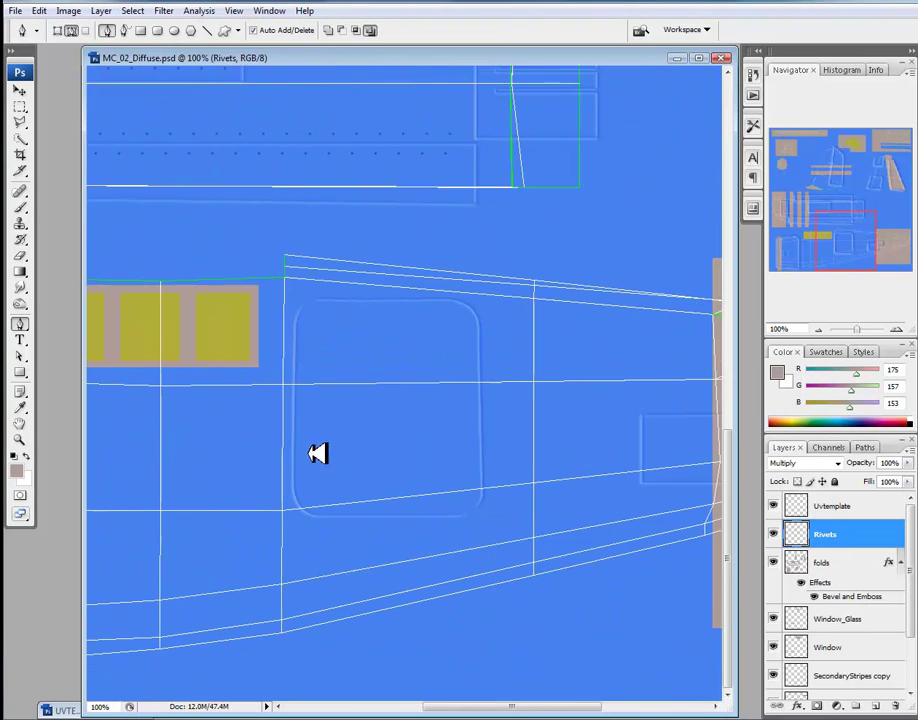
left_click(421, 427)
left_click(501, 427)
left_click(421, 478)
right_click(461, 441)
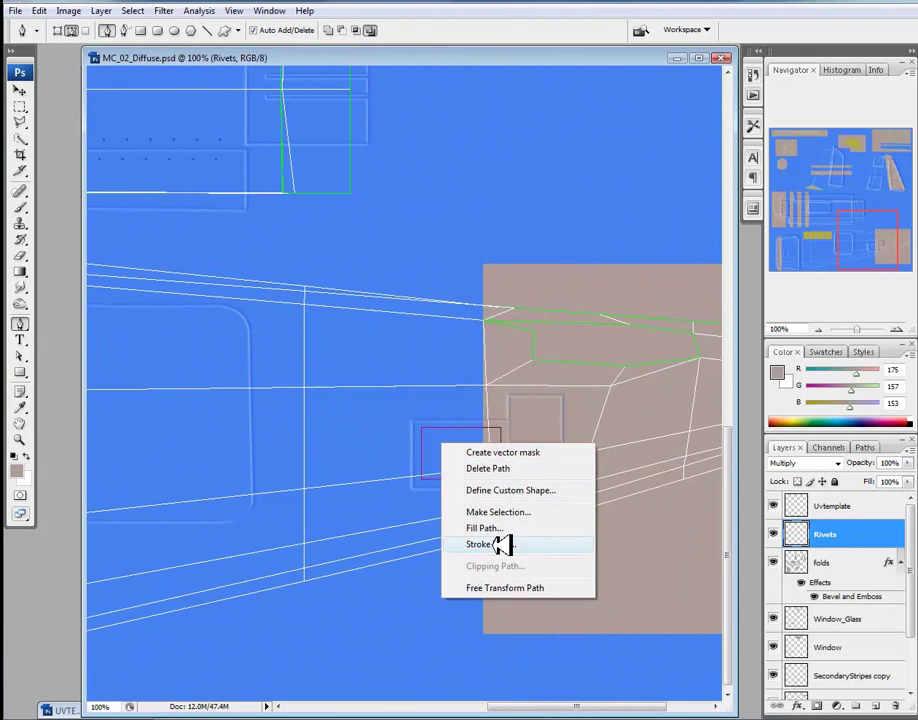
left_click(492, 543)
left_click(410, 230)
right_click(486, 471)
left_click(520, 493)
Draw a rectangular Pen path inside the smaller adjoining tail panel, stroke it with the Brush as rivets, and delete the path
left_click(515, 401)
left_click(556, 401)
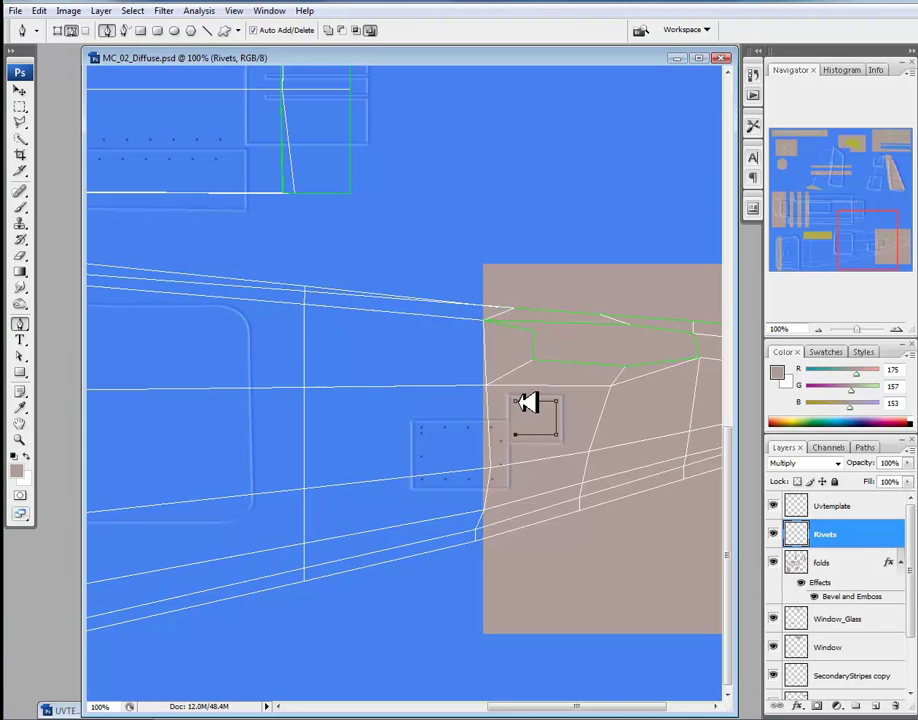
right_click(533, 410)
left_click(572, 515)
left_click(408, 222)
key("p")
right_click(558, 445)
left_click(558, 445)
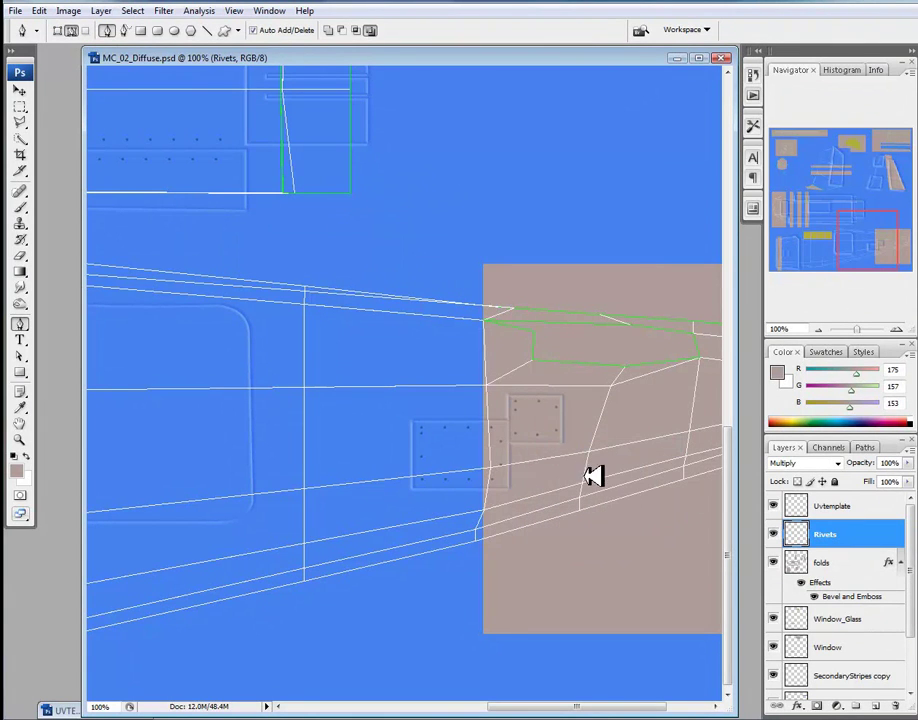
Draw a straight horizontal Pen path across the middle of the large rounded door panel on the fuselage
scroll(410, 428, "left", 6)
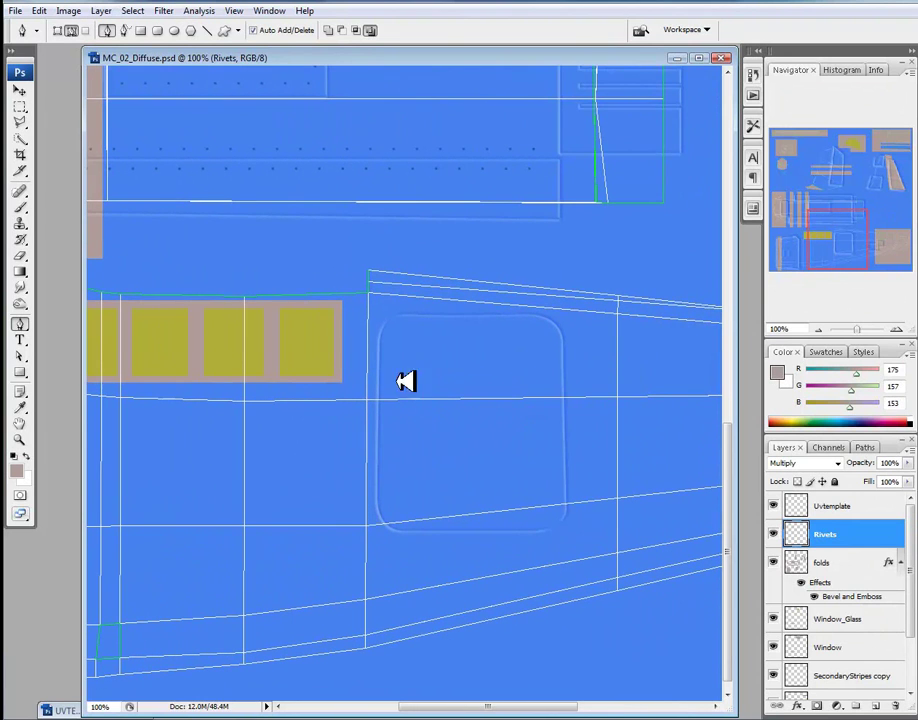
left_click(393, 421)
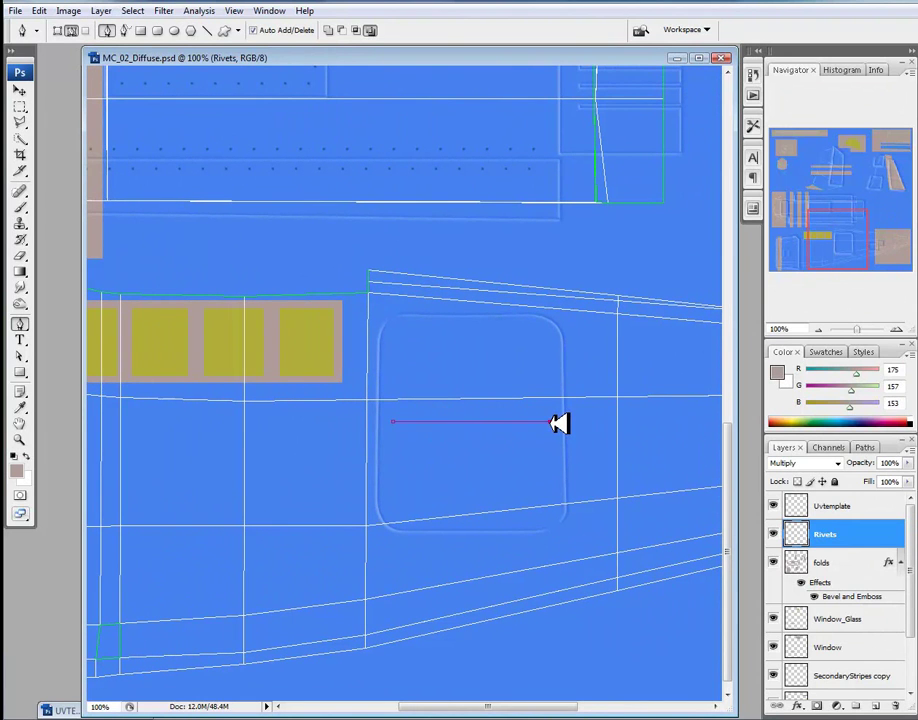